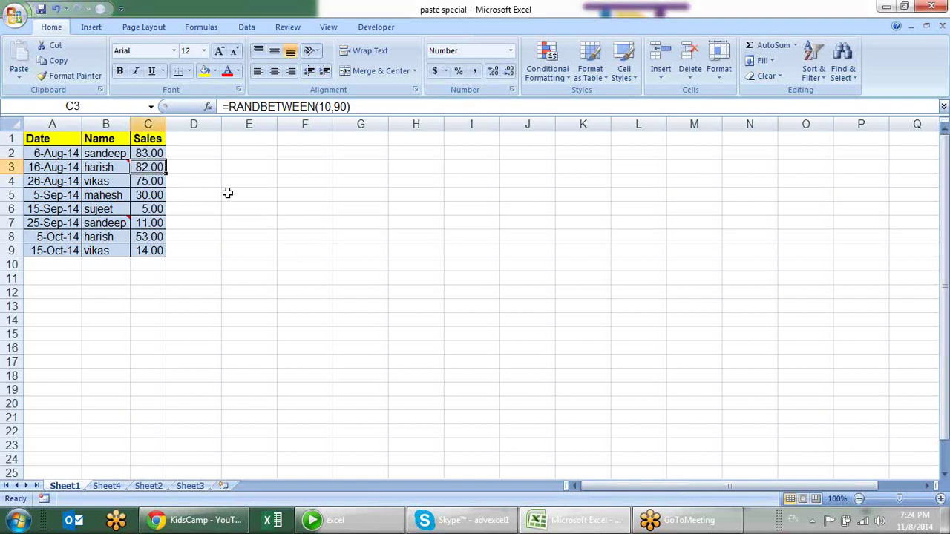
- Inspect C3's RANDBETWEEN formula, then select the sales table A1:C9
left_click(154, 182)
double_click(153, 167)
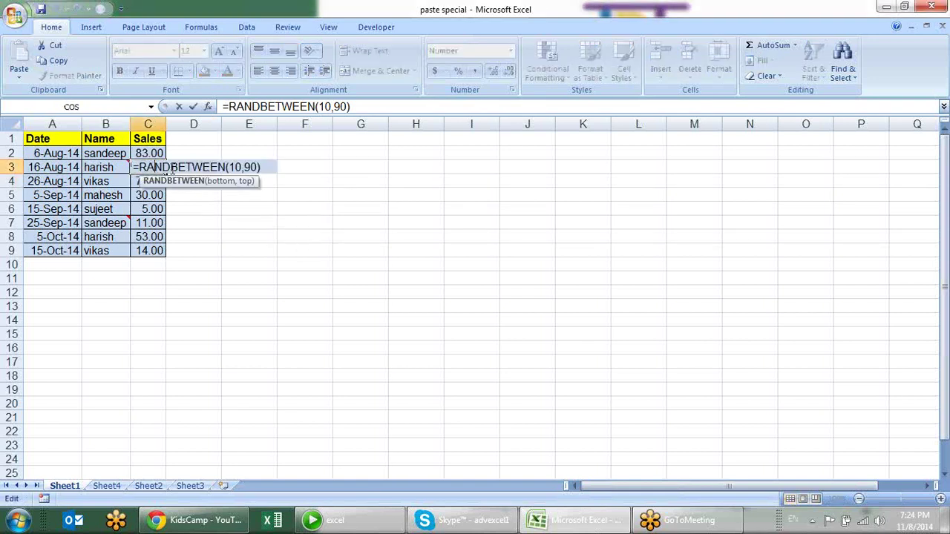
key("Escape")
key("Return")
key("Return")
key("Return")
key("Return")
key("Return")
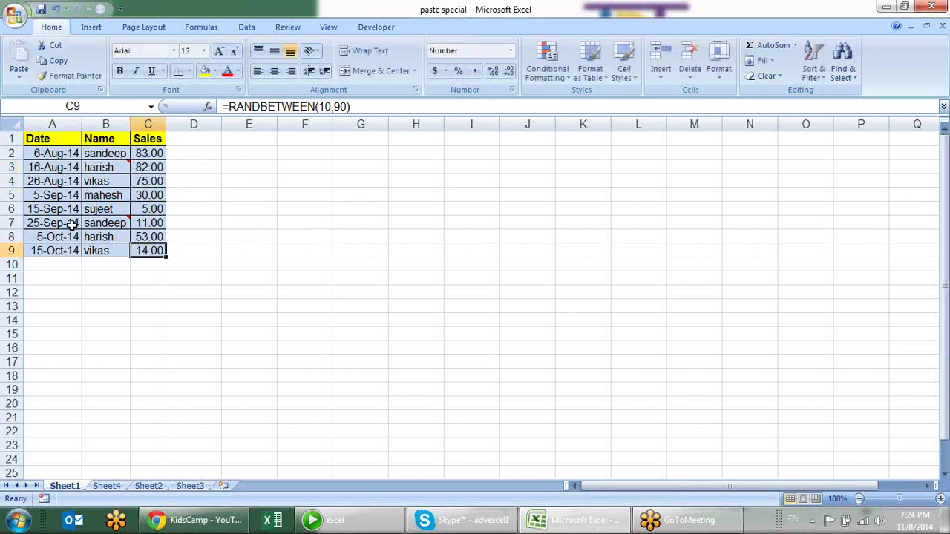
mouse_move(59, 164)
left_mouse_down()
mouse_move(67, 155)
mouse_move(153, 266)
left_mouse_up()
left_click(272, 196)
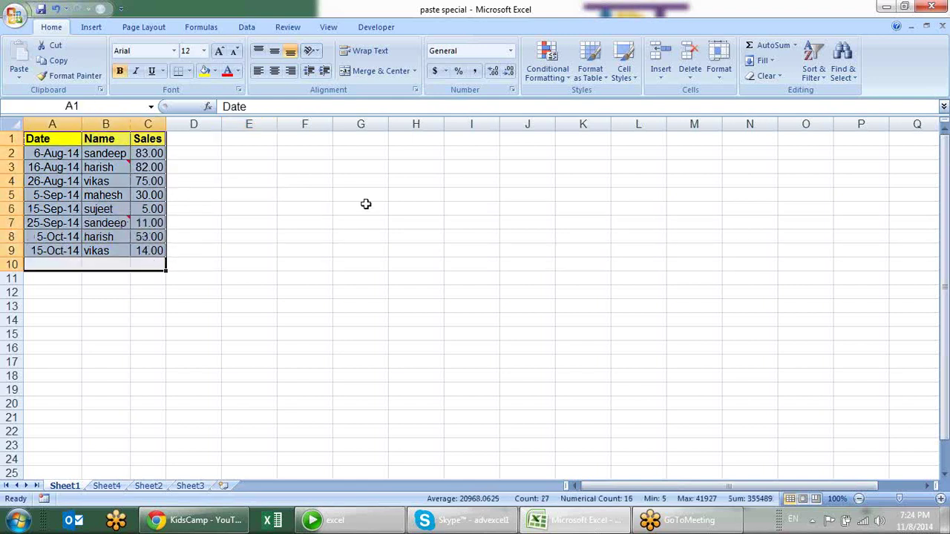
key("shift+Up")
- Copy A1:C9 and paste only its values into G1 via Paste Special
key("ctrl+c")
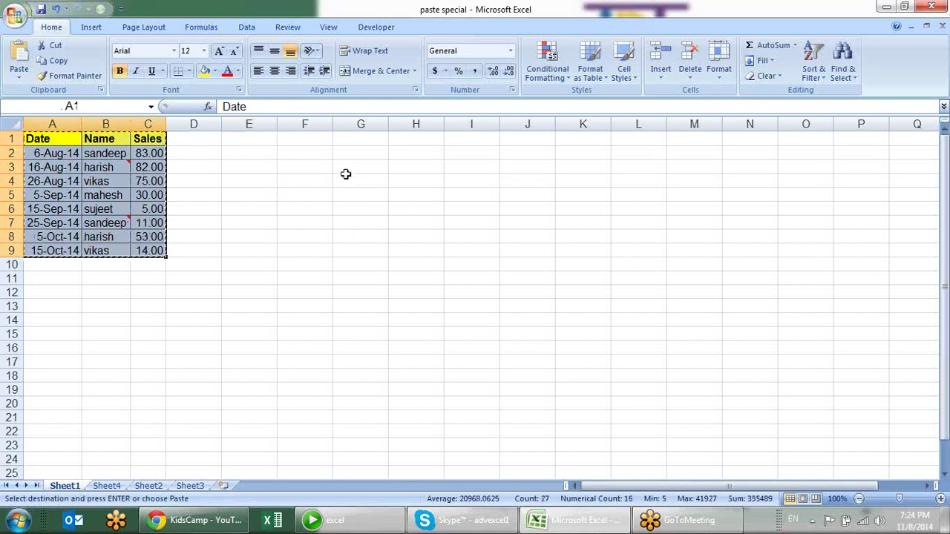
right_click(357, 142)
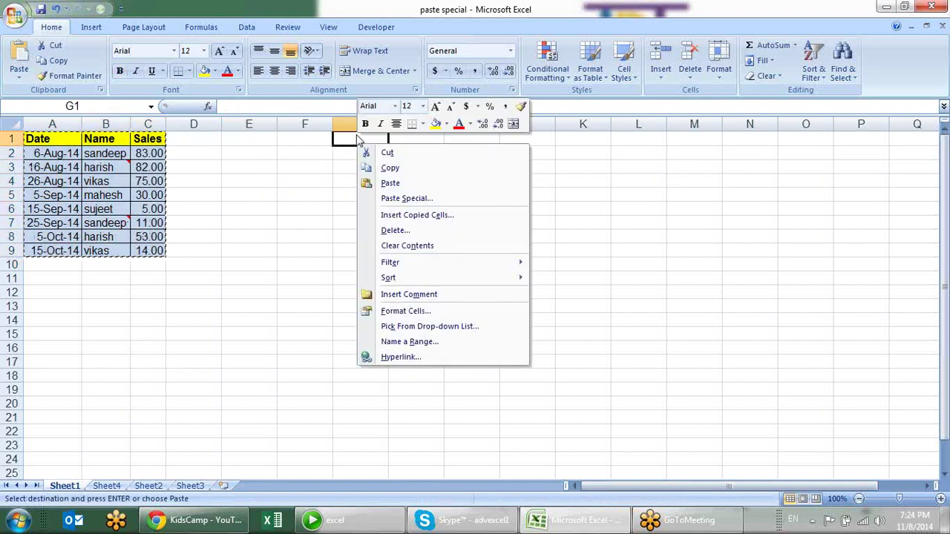
left_click(409, 199)
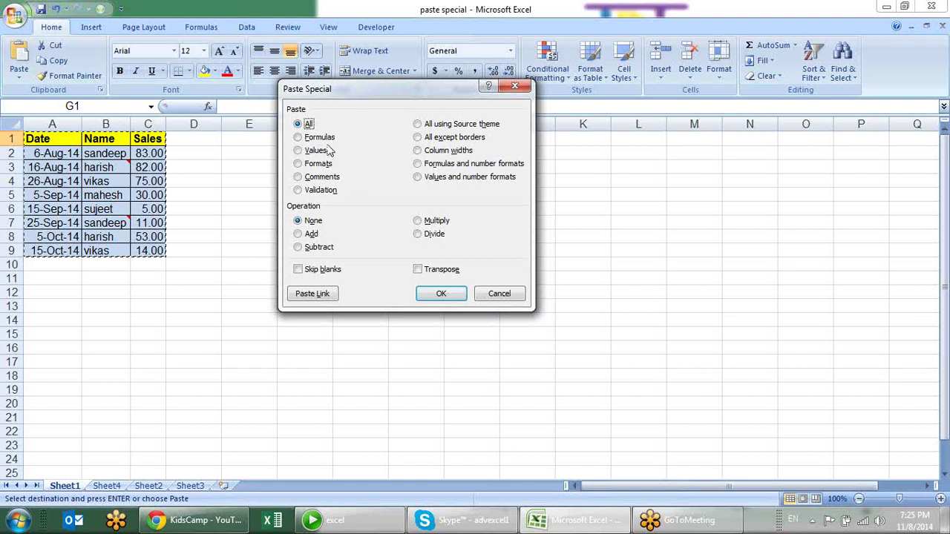
left_click(310, 138)
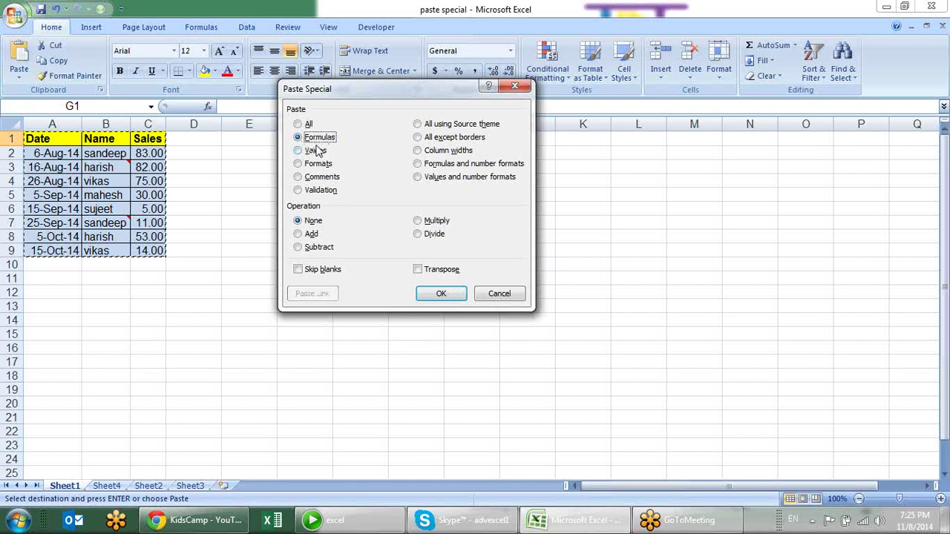
left_click(300, 154)
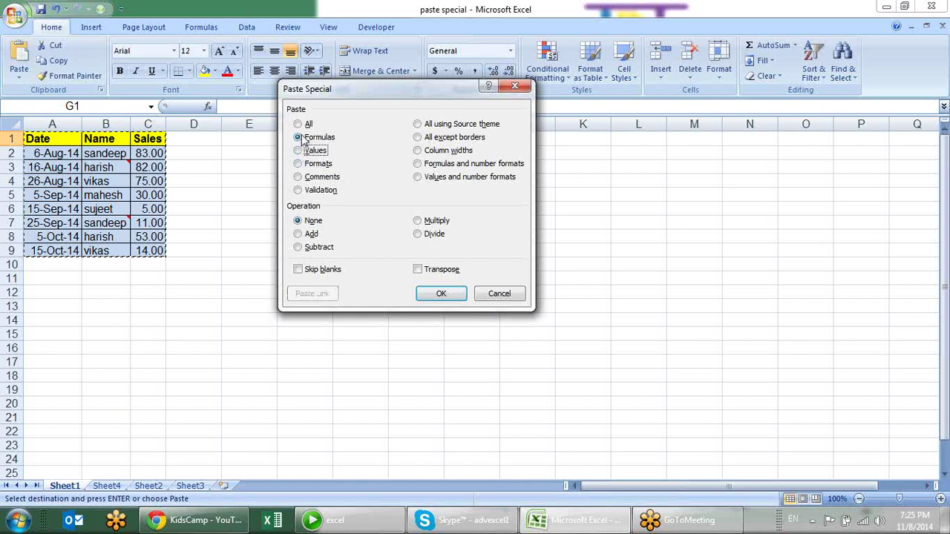
left_click(308, 152)
left_click(439, 295)
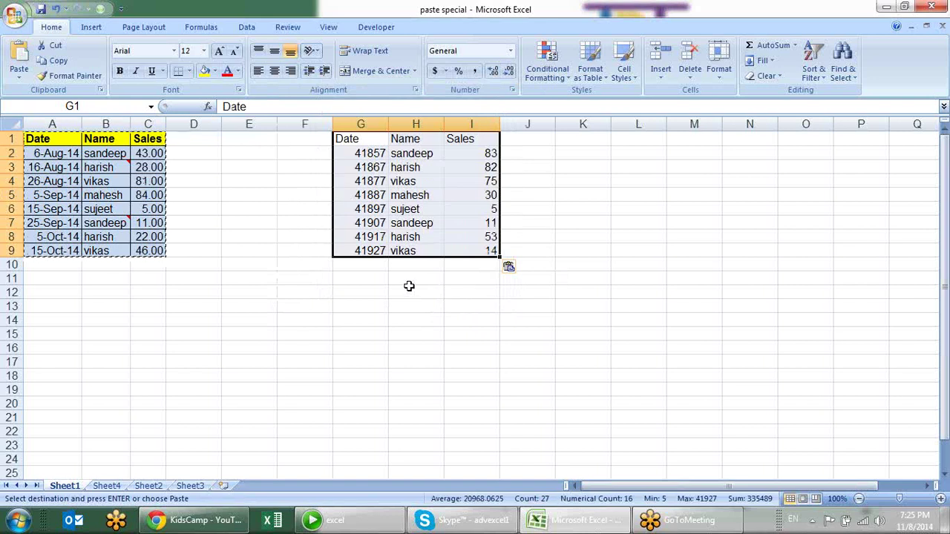
- Inspect the pasted serial-number dates and confirm I2 holds a plain number
left_click_drag(352, 169, 355, 181)
left_click(356, 237)
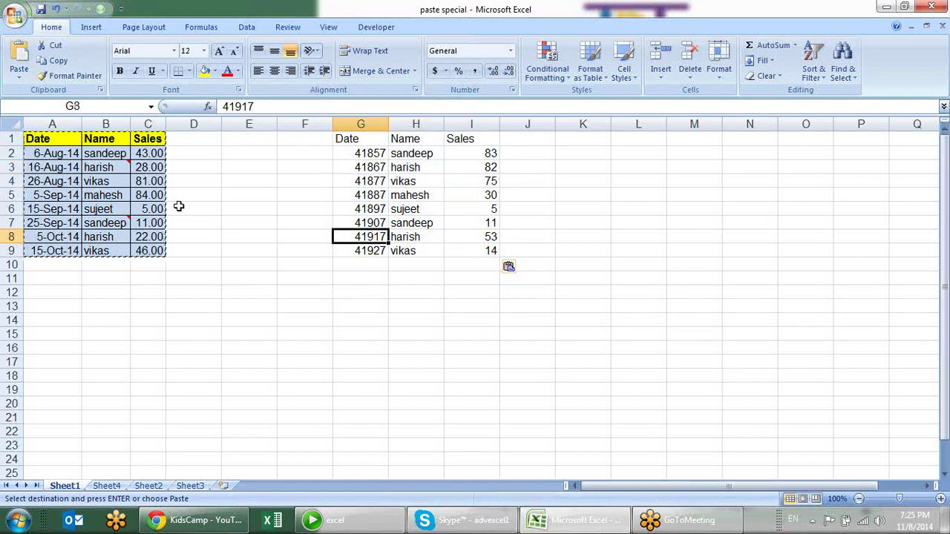
left_click(346, 181)
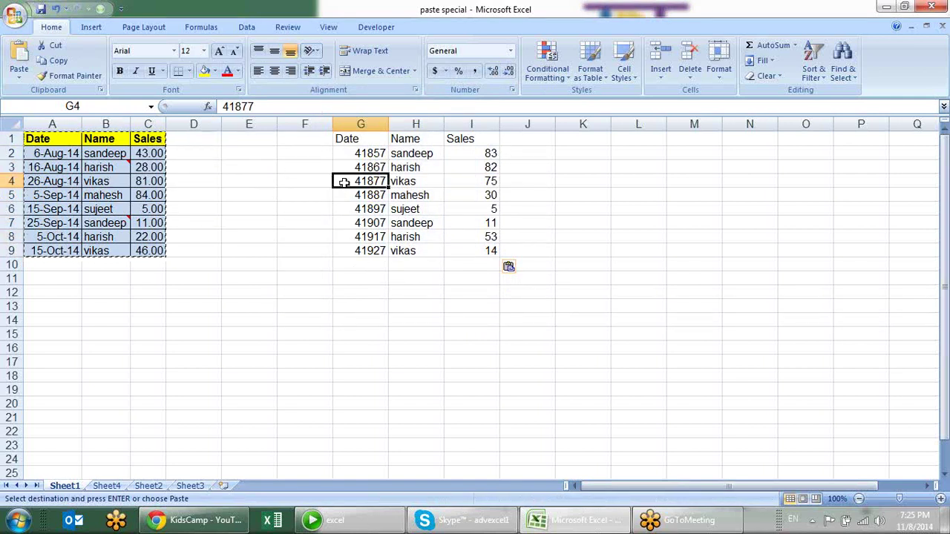
left_click(477, 154)
double_click(478, 154)
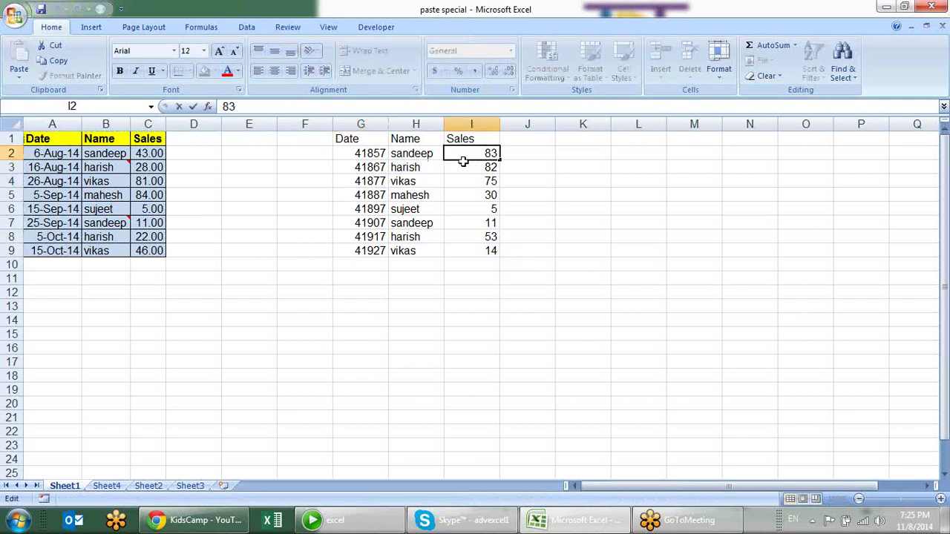
key("Escape")
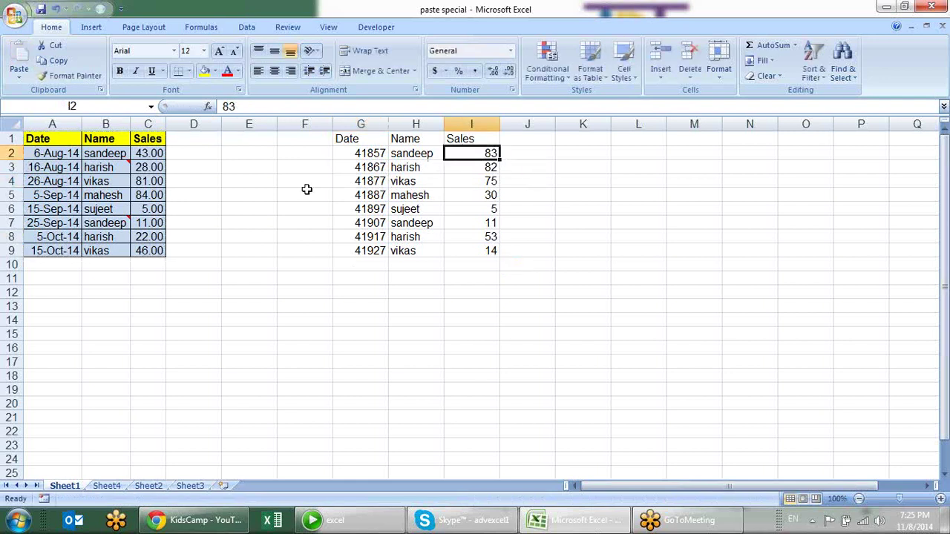
- Check the remaining pasted Sales values in column I, then delete G1:I9
left_click(478, 169)
left_click(478, 195)
left_click(482, 235)
left_click(478, 209)
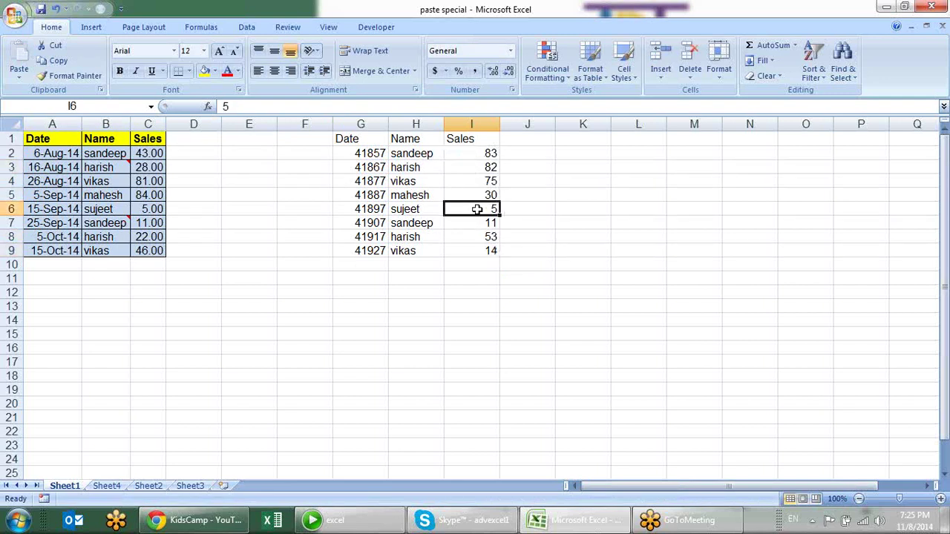
left_click(483, 168)
left_click_drag(369, 139, 475, 250)
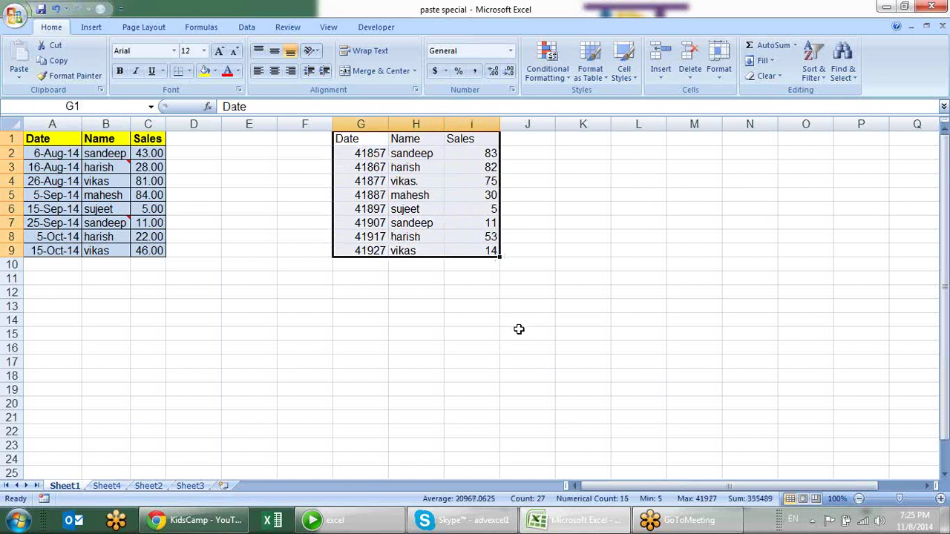
key("Delete")
- Inspect the original table's cells and view C3's number format settings without changing them
left_click(360, 150)
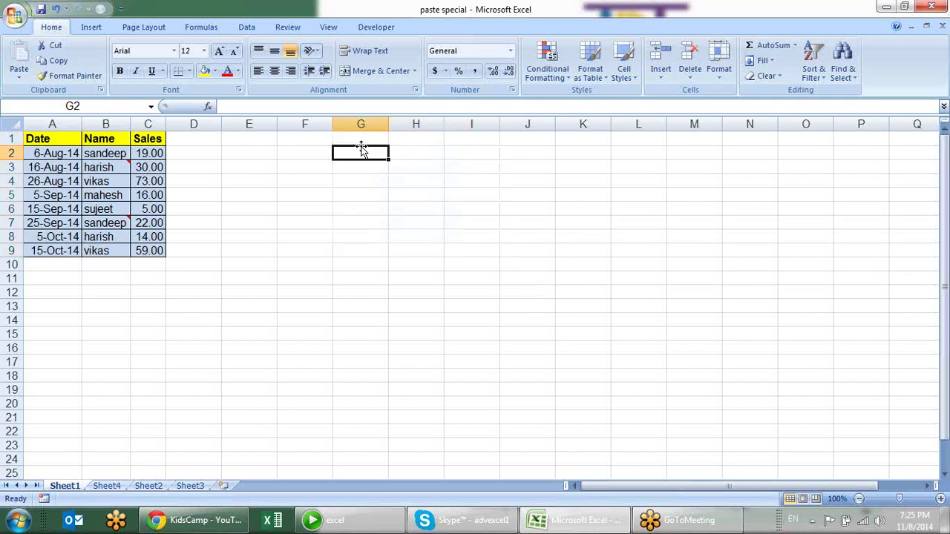
left_click_drag(33, 139, 148, 249)
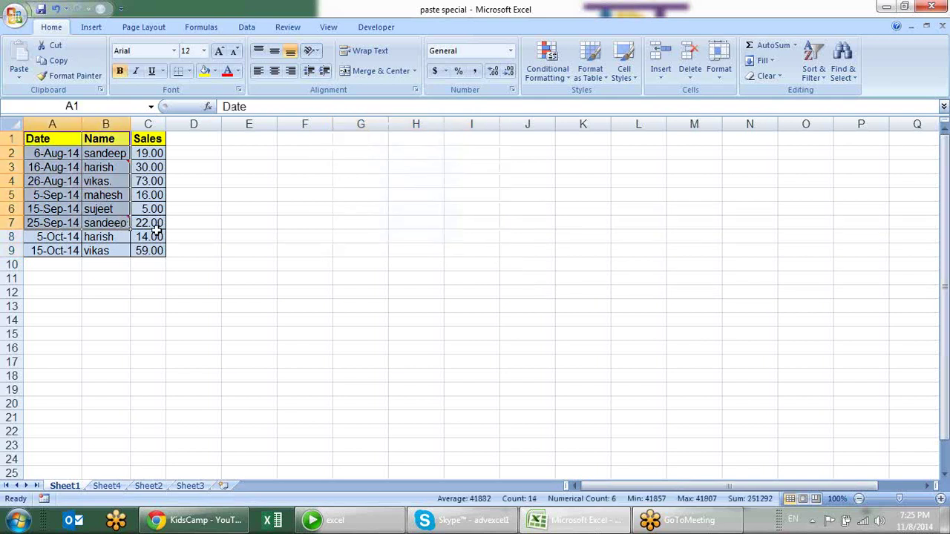
left_click(149, 248)
left_click(160, 209)
left_click(153, 170)
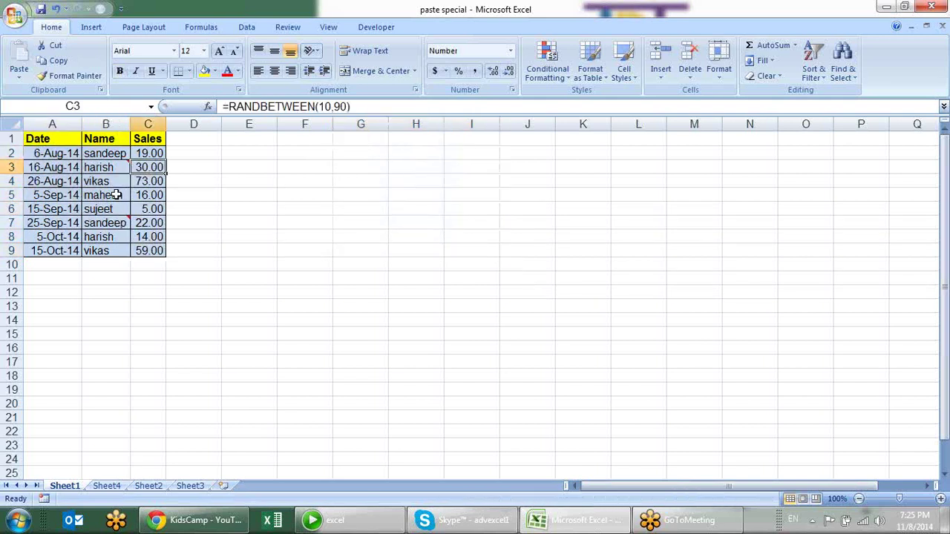
left_click(59, 184)
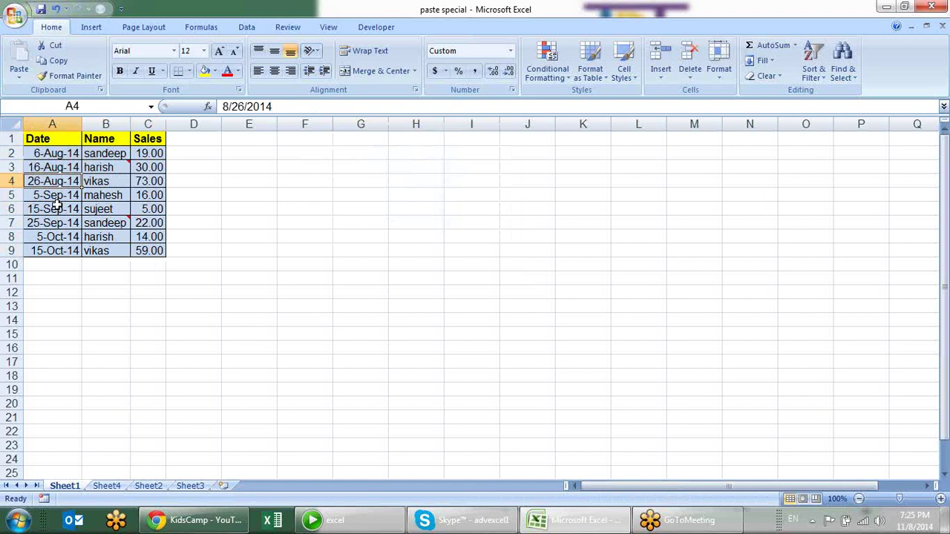
left_click(71, 142)
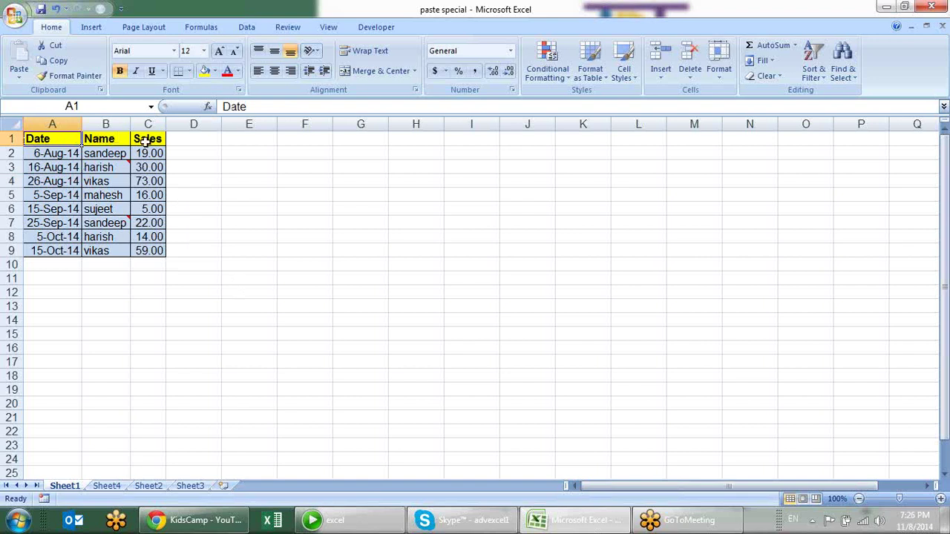
left_click(153, 168)
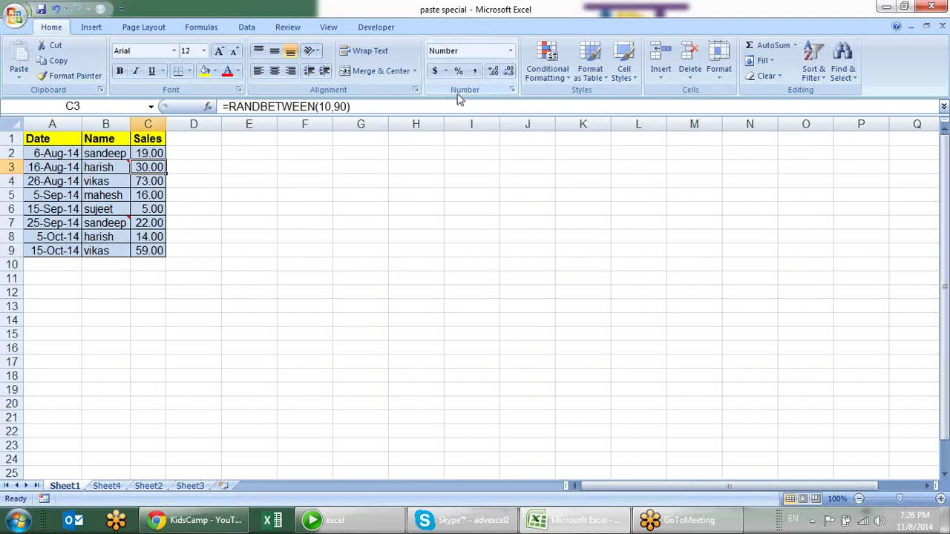
left_click(512, 90)
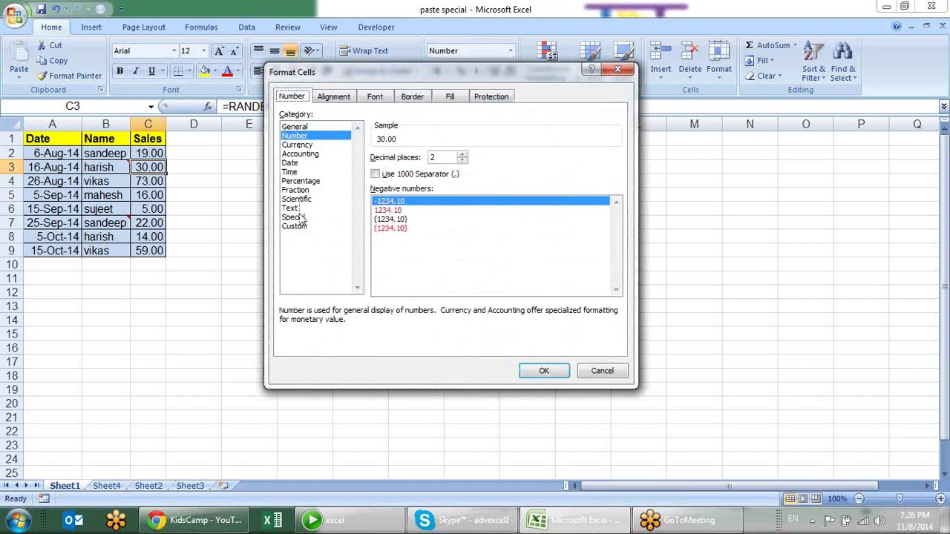
left_click(620, 374)
- Copy A1:C9 and bring up Paste Special for destination F1 with Alt+E+S
mouse_move(57, 134)
left_mouse_down()
mouse_move(121, 194)
mouse_move(148, 251)
left_mouse_up()
key("ctrl+c")
left_click(310, 141)
key("alt+e")
key("s")
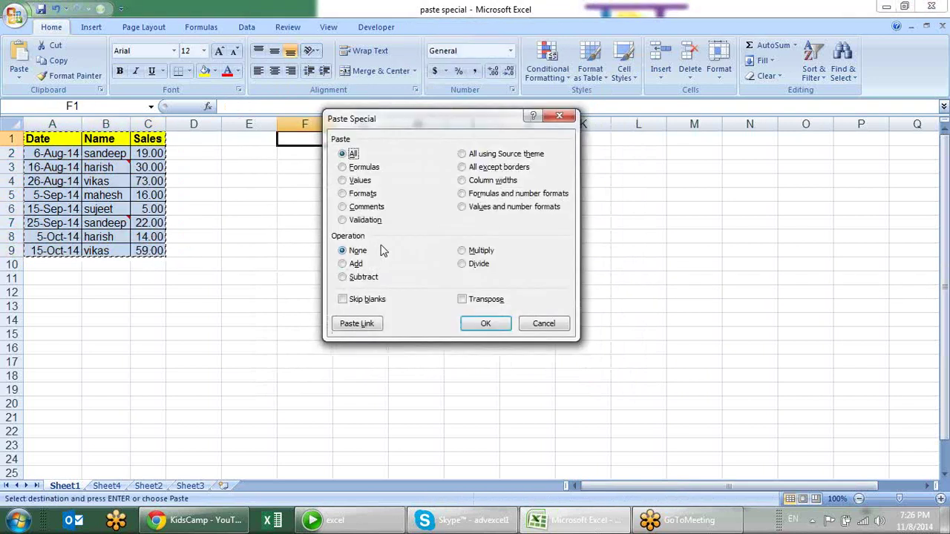
- Paste values and number formats at F1, then check the F2 date and H2 Sales formats
left_click(359, 181)
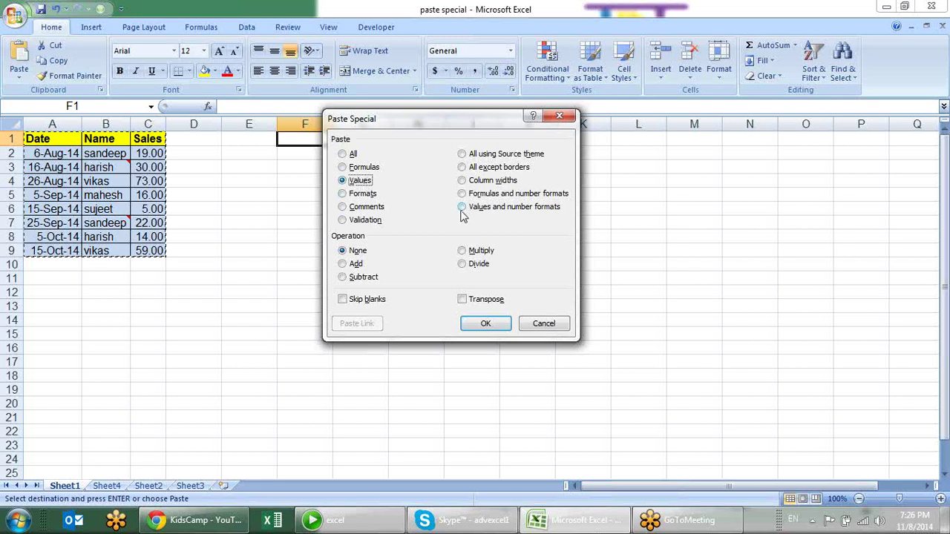
left_click(497, 214)
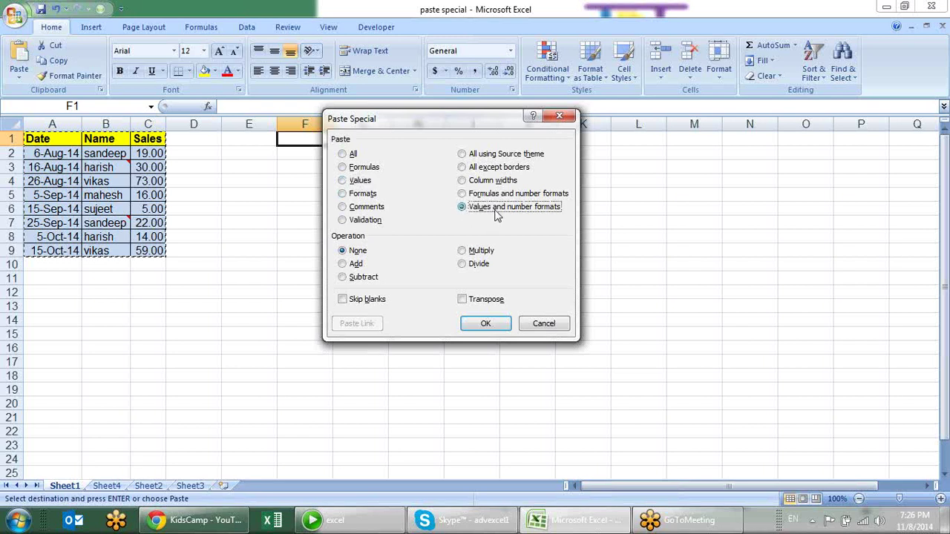
left_click(484, 323)
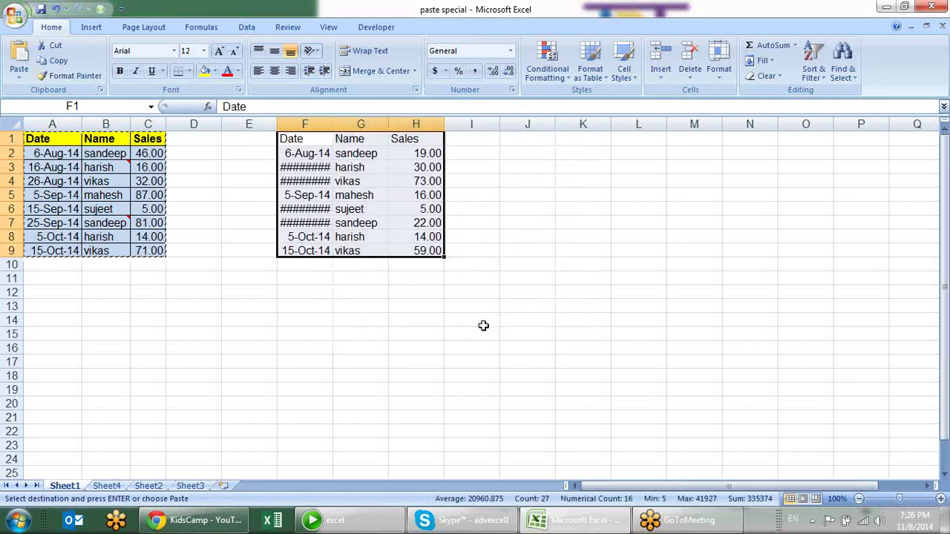
left_click(485, 321)
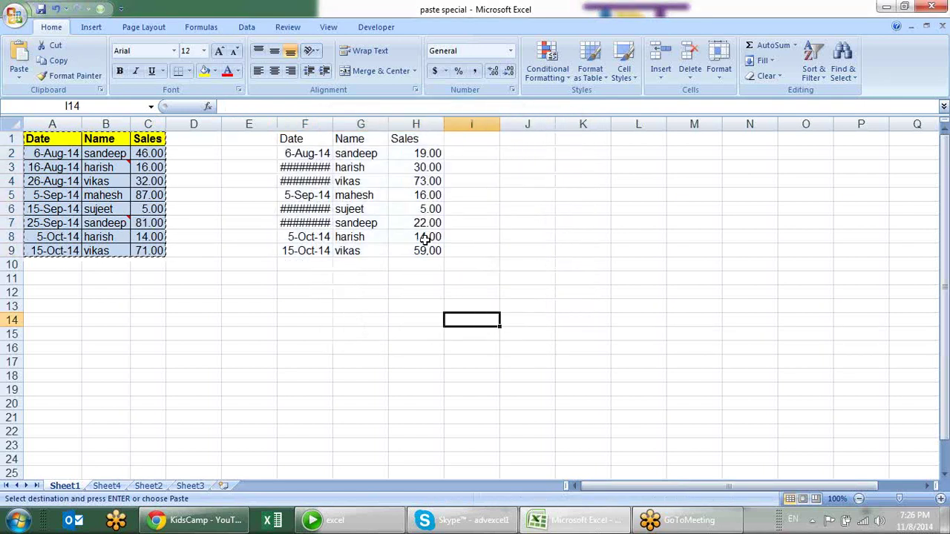
left_click(325, 152)
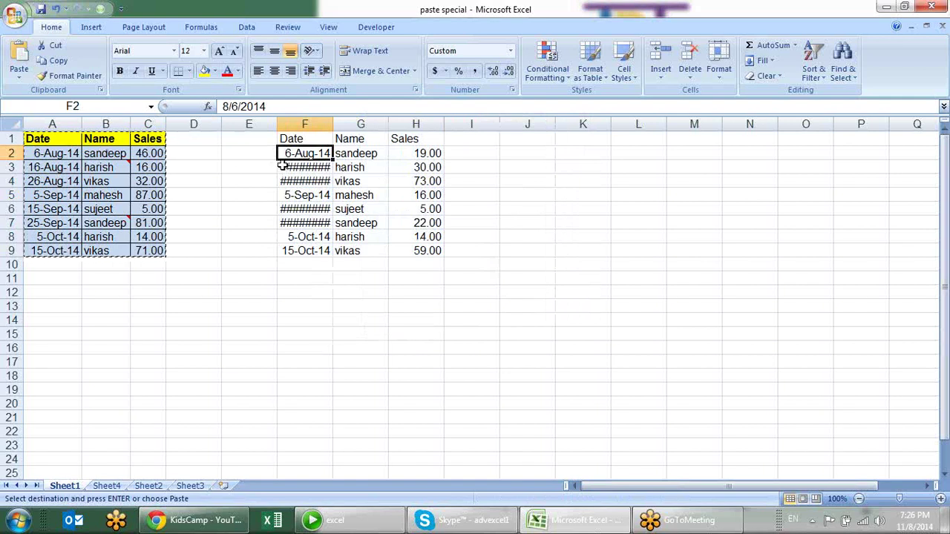
left_click(437, 154)
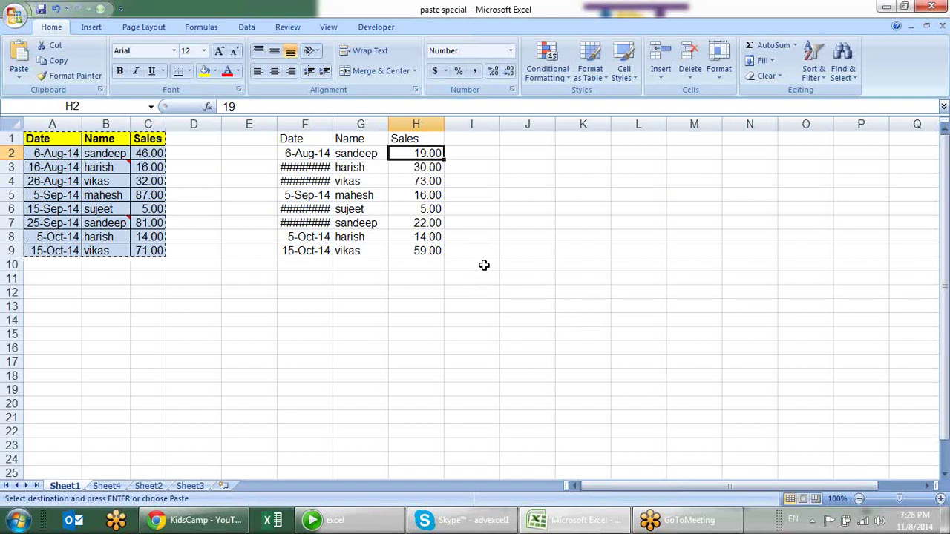
left_click(461, 250)
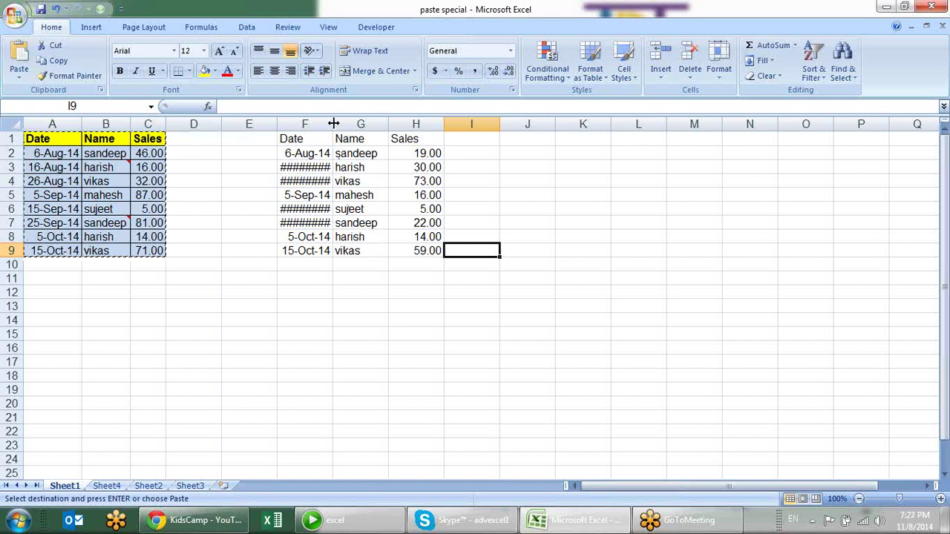
- Paste the source column widths onto F1:H9 so the copied dates display fully
left_click_drag(334, 124, 335, 124)
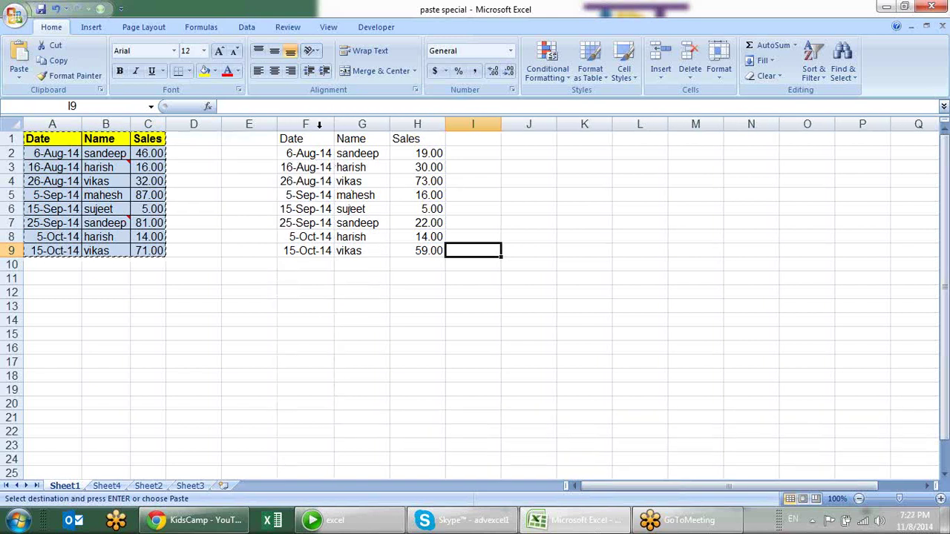
mouse_move(334, 124)
left_mouse_down()
mouse_move(323, 124)
mouse_move(386, 124)
left_mouse_up()
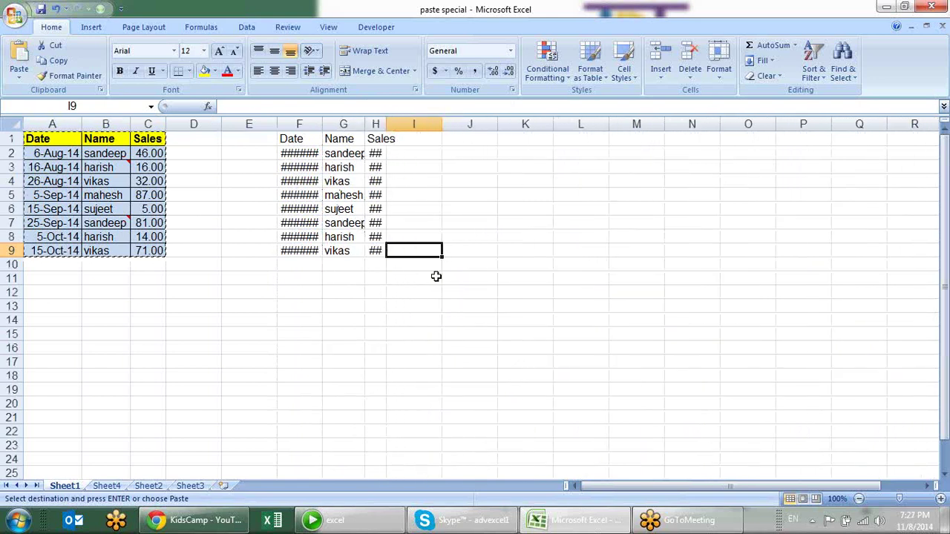
left_click(302, 138)
right_click(302, 138)
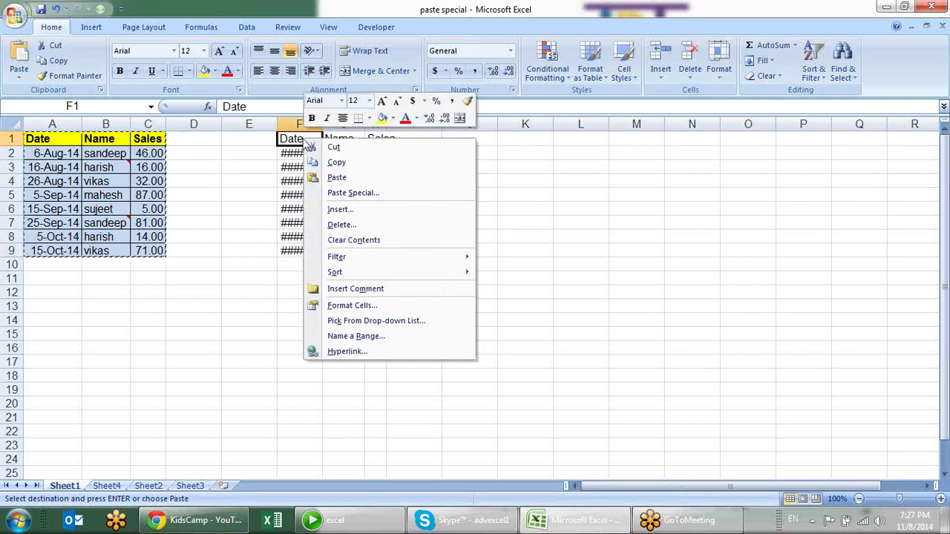
left_click(363, 199)
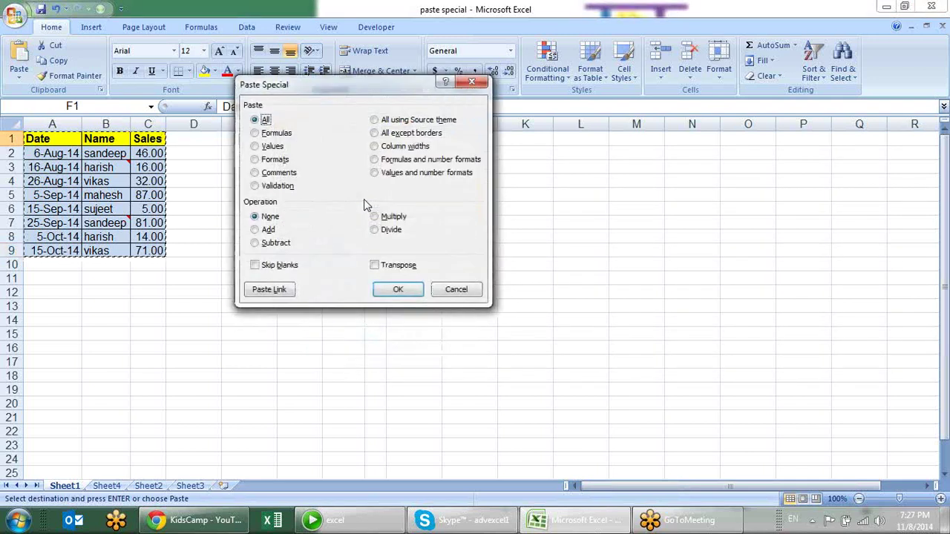
left_click(382, 149)
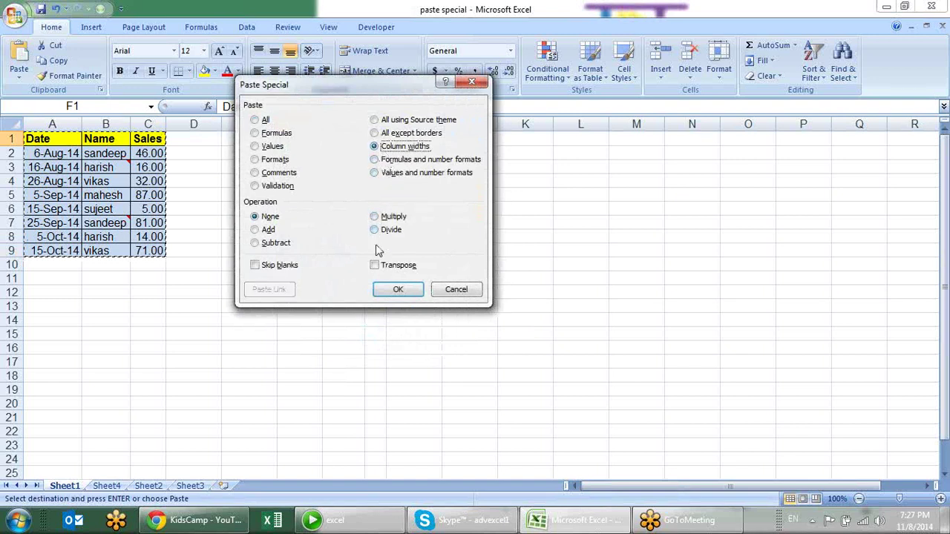
left_click(397, 290)
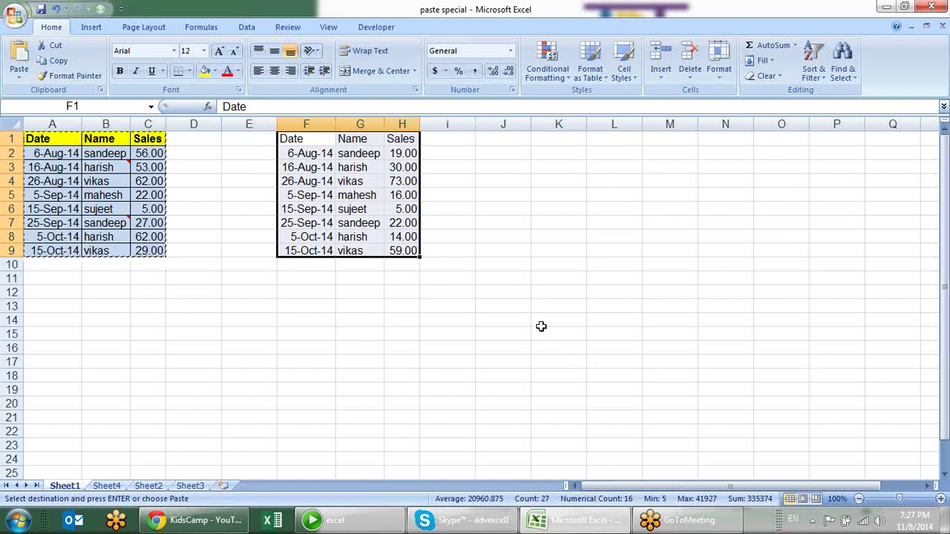
- Paste the sales table into J1 with All except borders, then inspect L3's formula
left_click(300, 143)
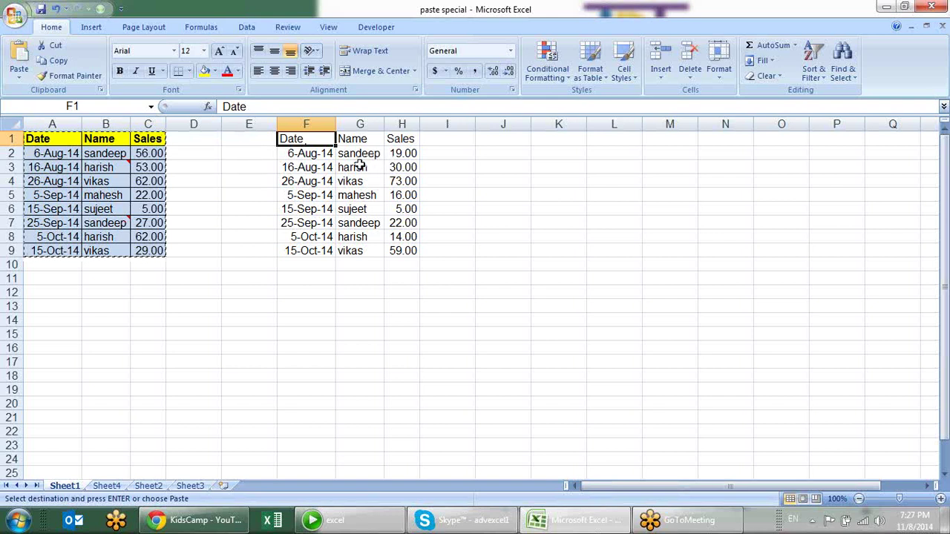
left_click(511, 138)
key("alt+e")
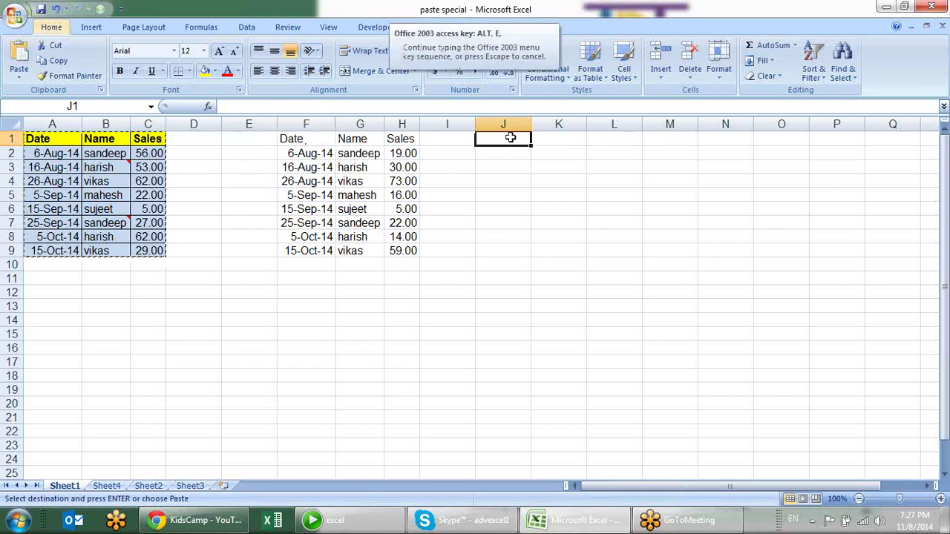
key("s")
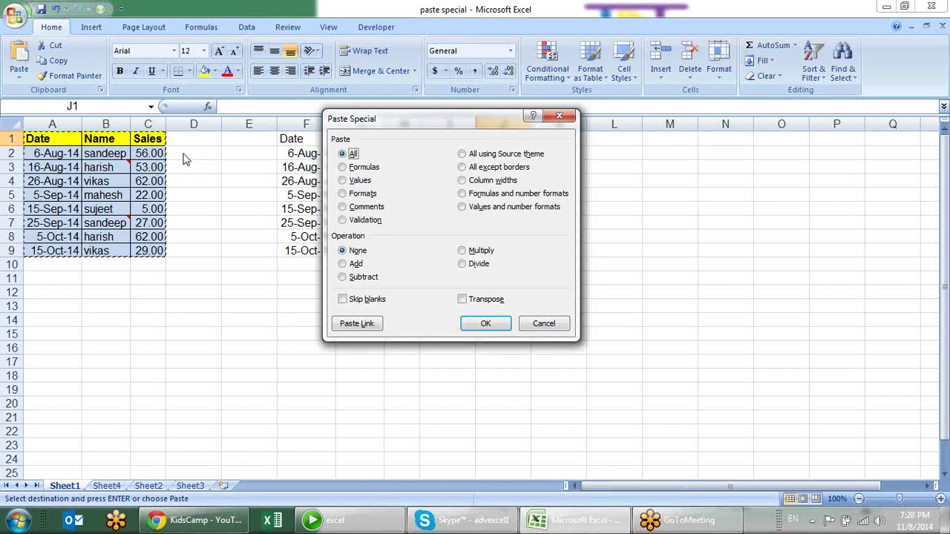
left_click_drag(366, 121, 450, 224)
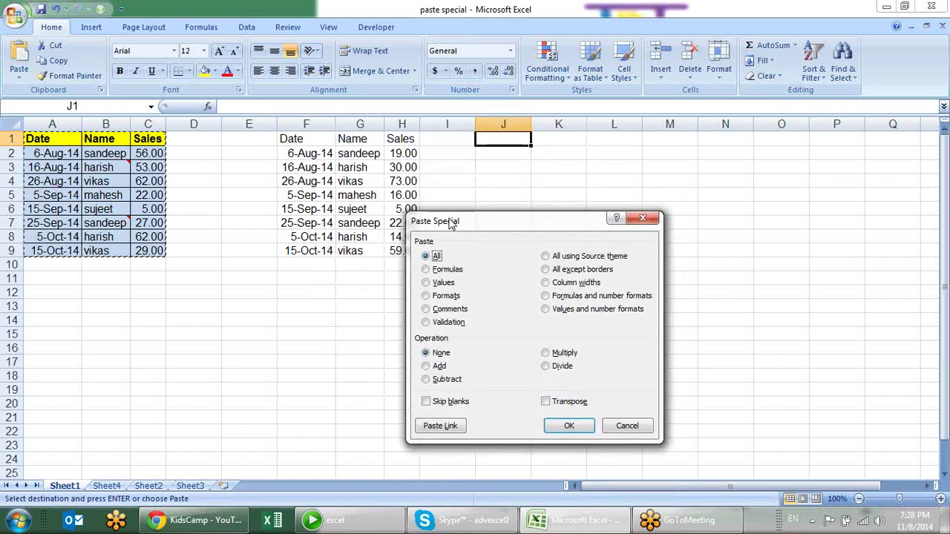
left_click(574, 271)
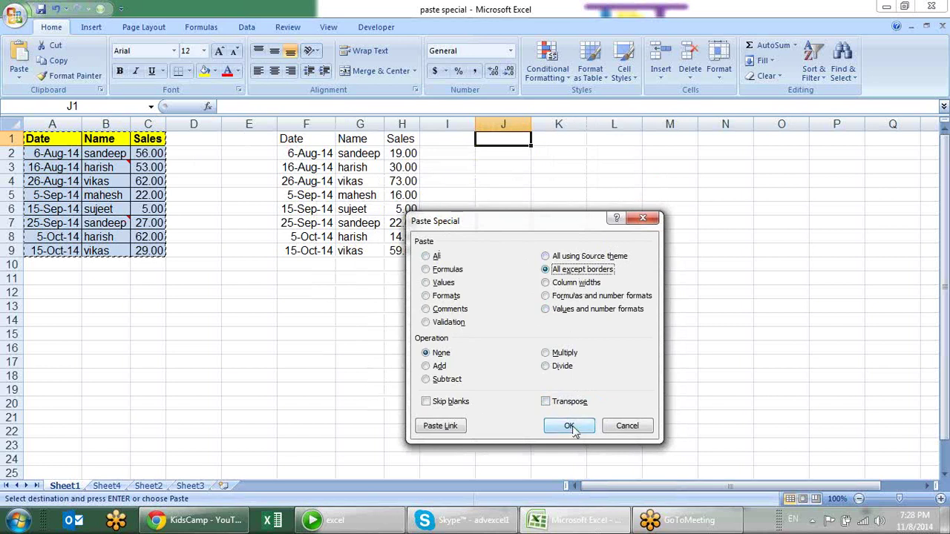
left_click(569, 426)
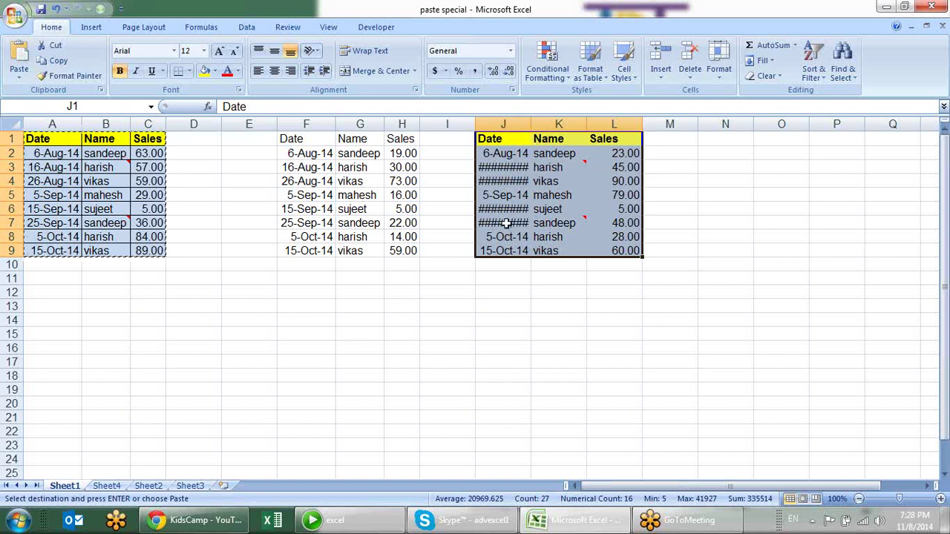
left_click(617, 167)
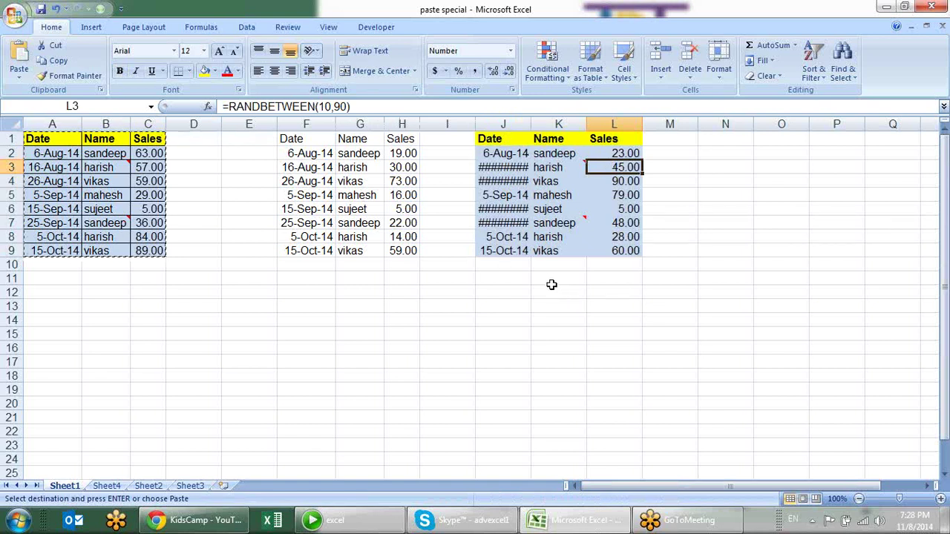
- Paste the full sales table into N1 using the 'All using Source theme' option
left_click(705, 138)
key("alt+e")
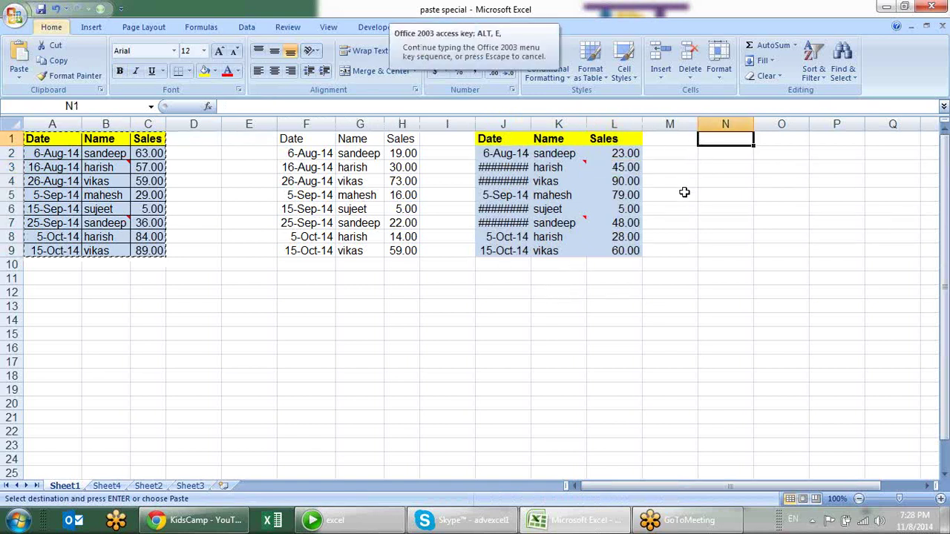
key("s")
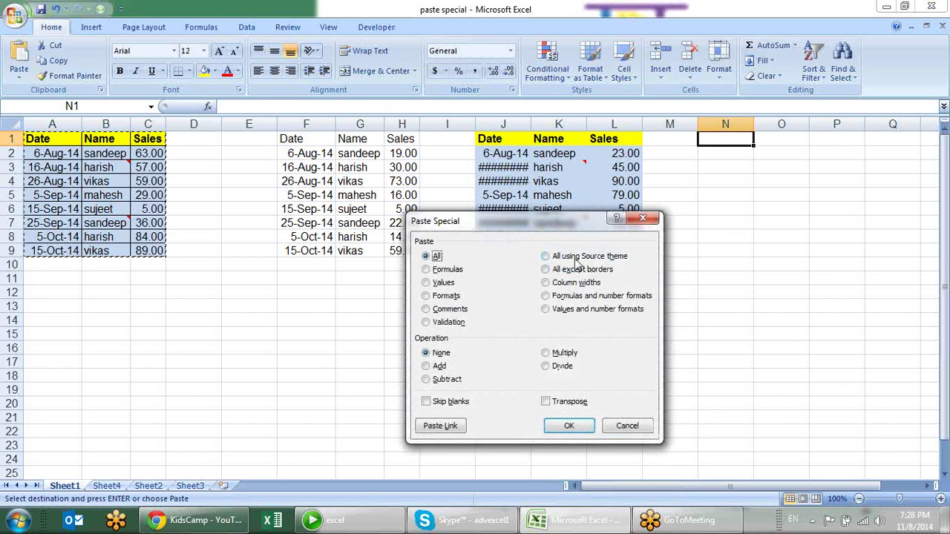
left_click(578, 258)
left_click(569, 429)
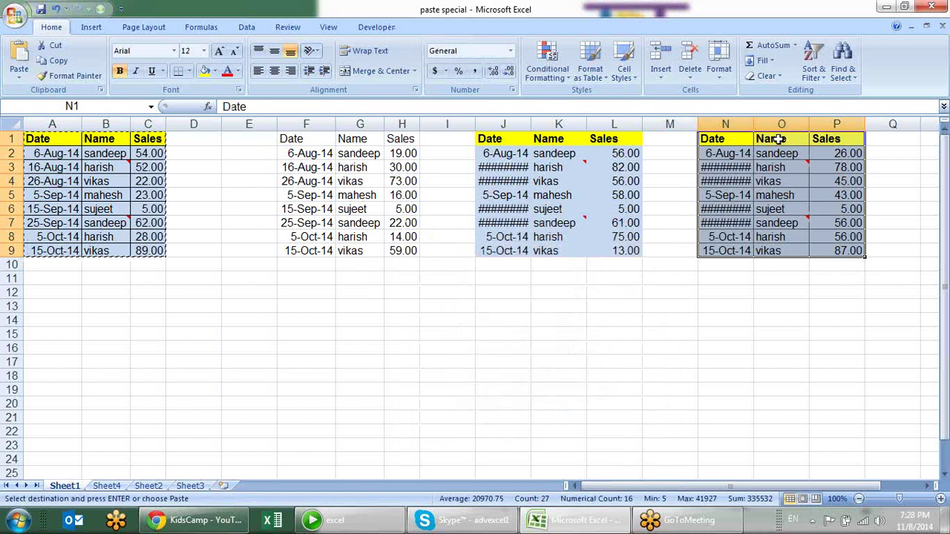
- Browse the Page Layout Themes gallery and close it, keeping the Office theme
left_click(153, 26)
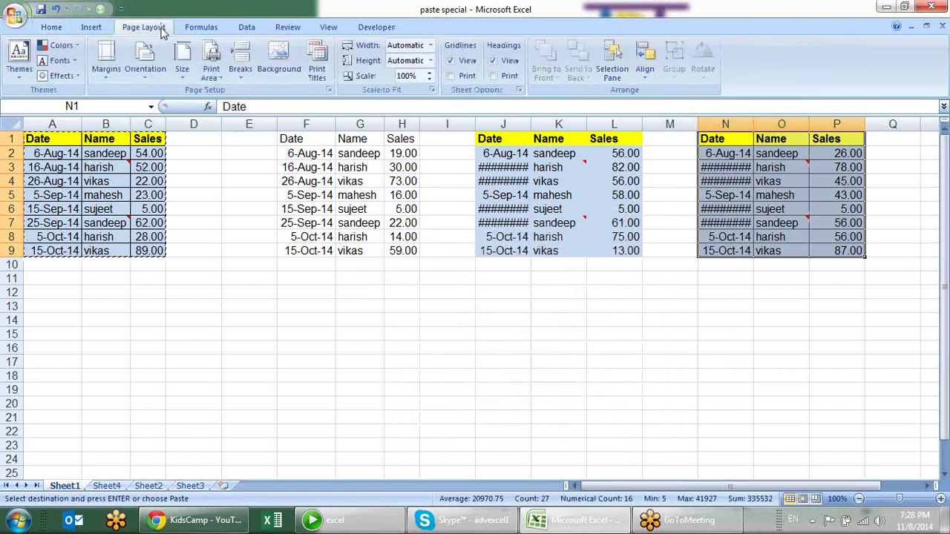
left_click(32, 73)
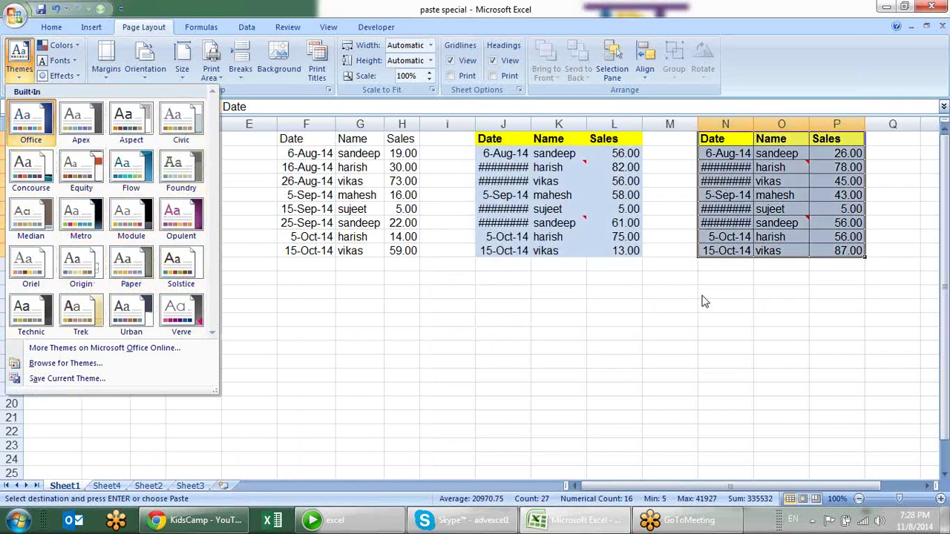
left_click(675, 365)
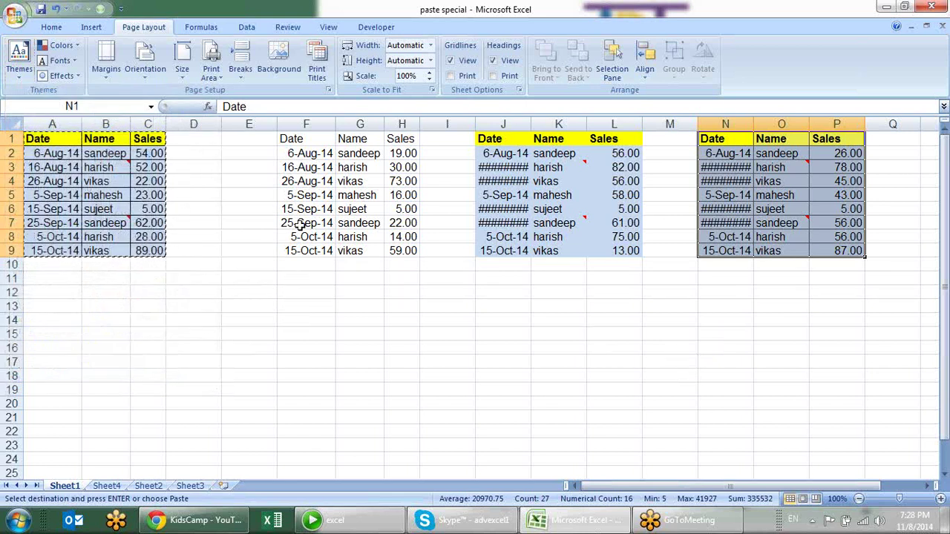
- Paste plain values only over F1:H9 from F1
left_click(296, 139)
key("alt+e")
key("s")
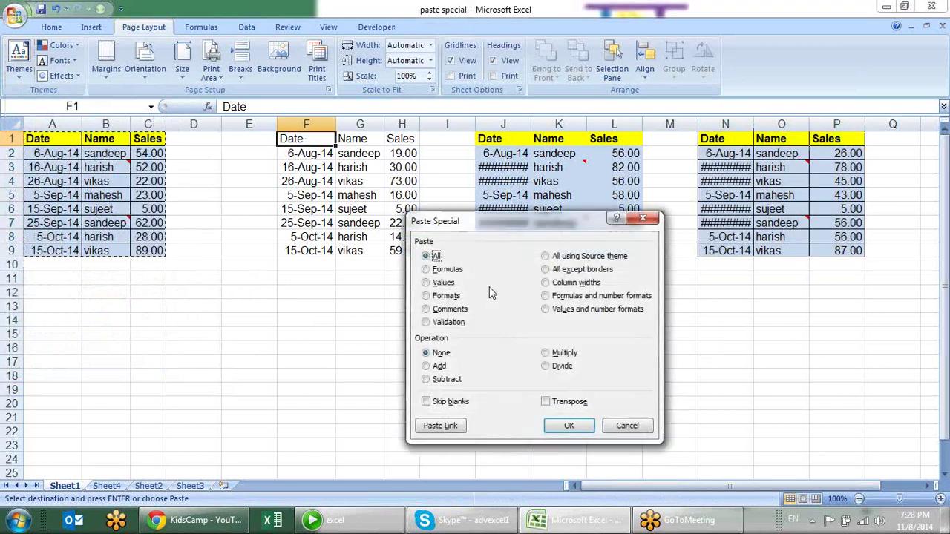
left_click(445, 284)
left_click(570, 427)
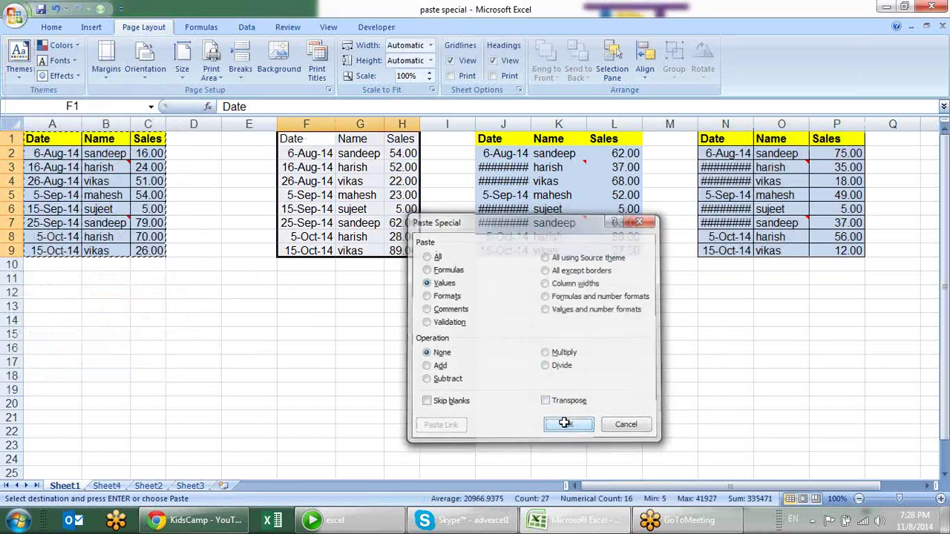
key("alt+e")
key("s")
key("Escape")
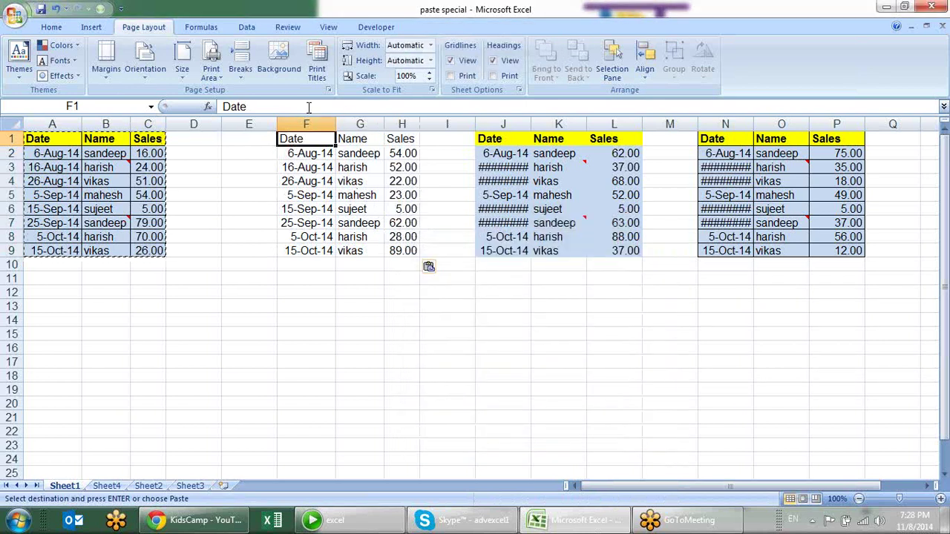
- Clear all formatting from F1:H9 and confirm Sales values like 52 in H3 are fixed
left_click_drag(301, 139, 410, 252)
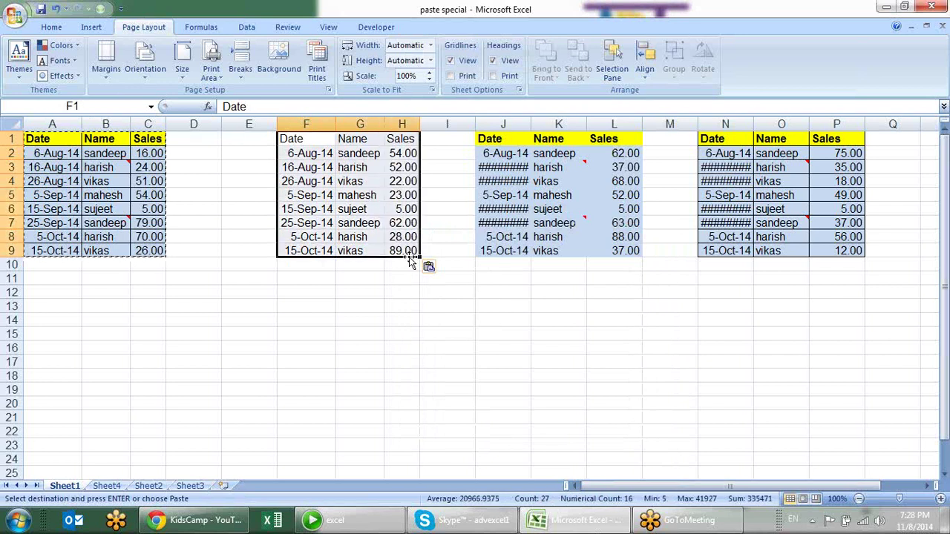
key("alt+e")
key("a")
key("f")
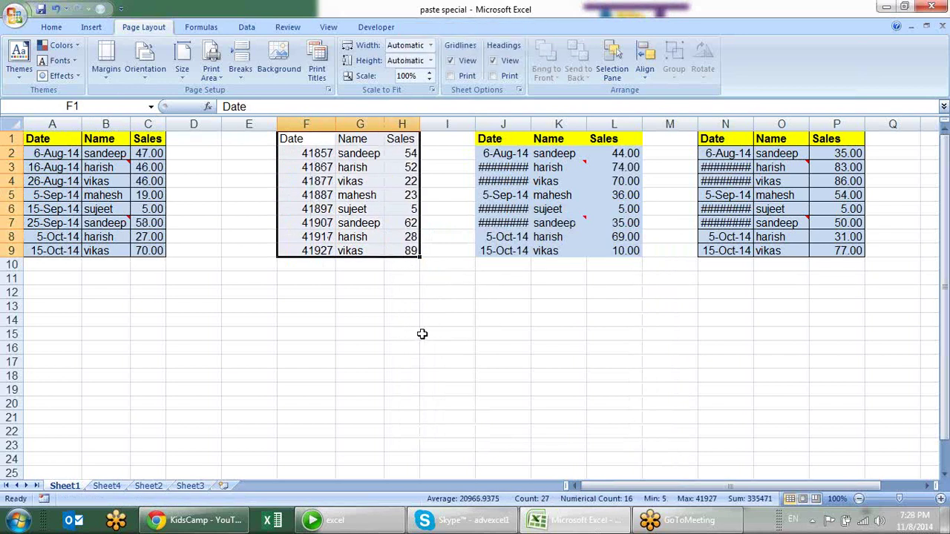
left_click(400, 198)
left_click(410, 169)
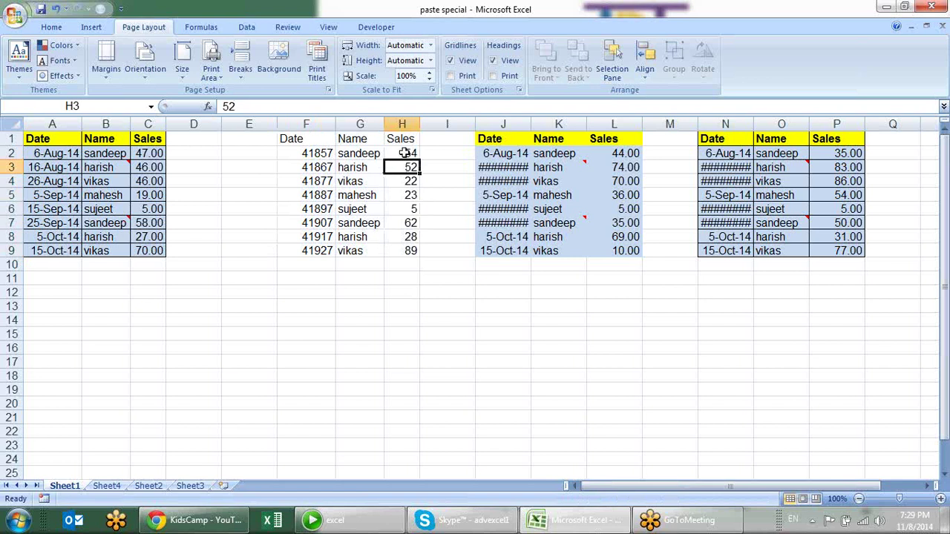
- Copy A1:C9 and paste only its formats onto F1:H9, adding yellow header, borders and two-decimal Sales
left_click_drag(75, 138, 148, 252)
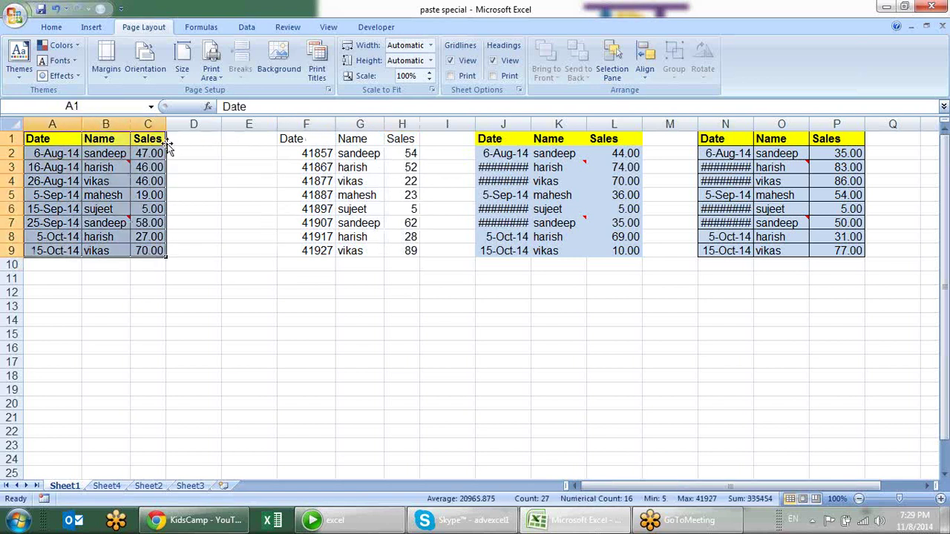
key("ctrl+c")
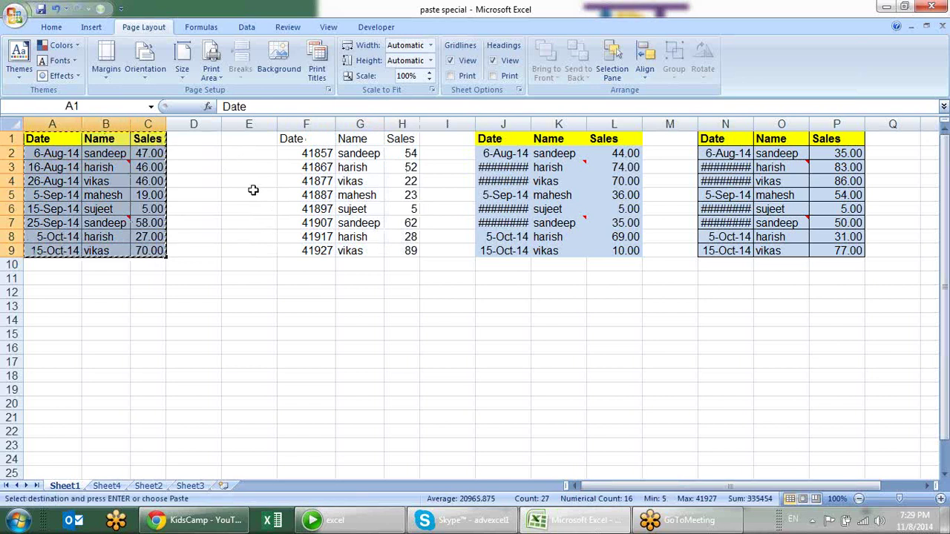
left_click(309, 144)
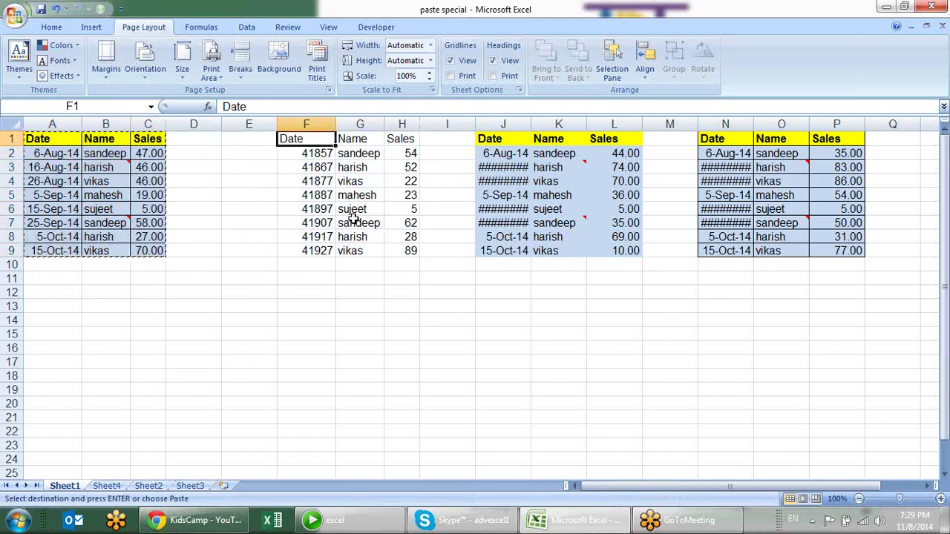
key("ctrl+alt+v")
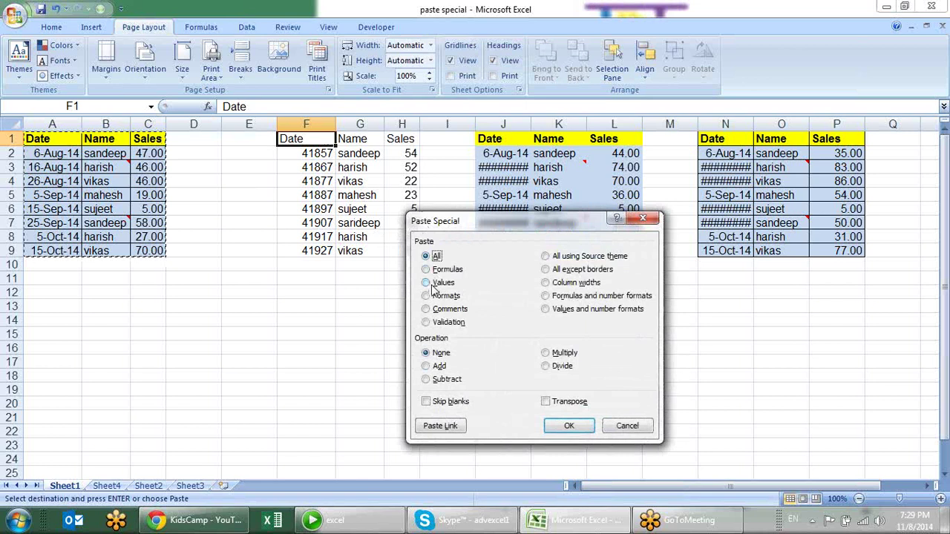
left_click(433, 297)
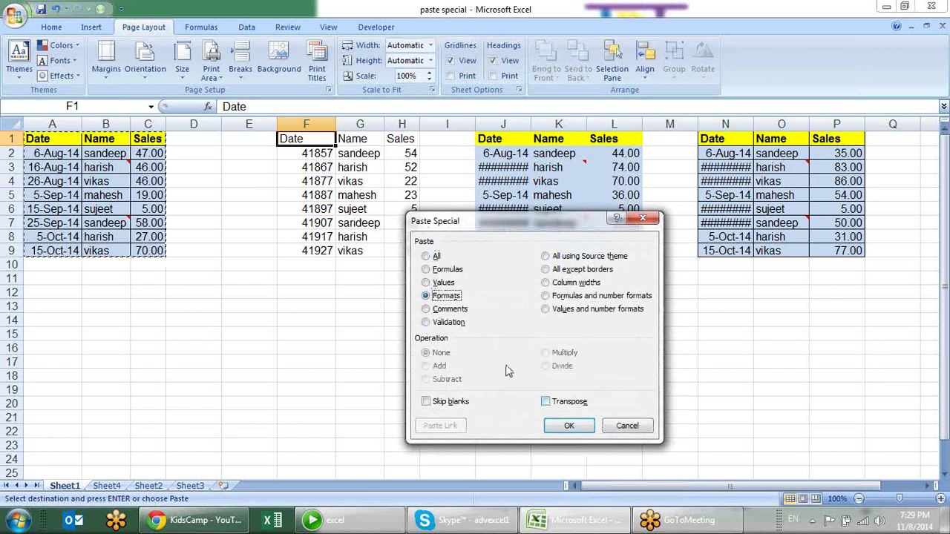
left_click(567, 428)
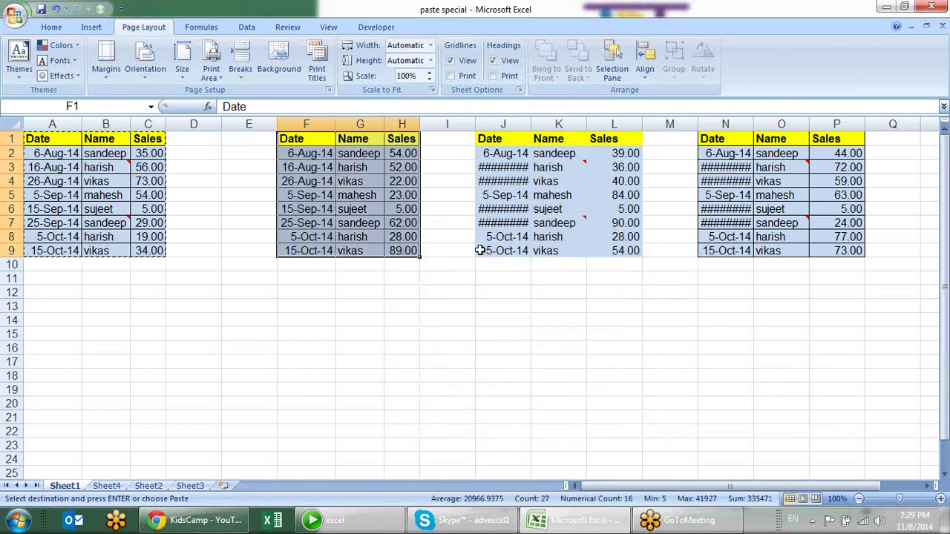
key("Escape")
left_click(459, 296)
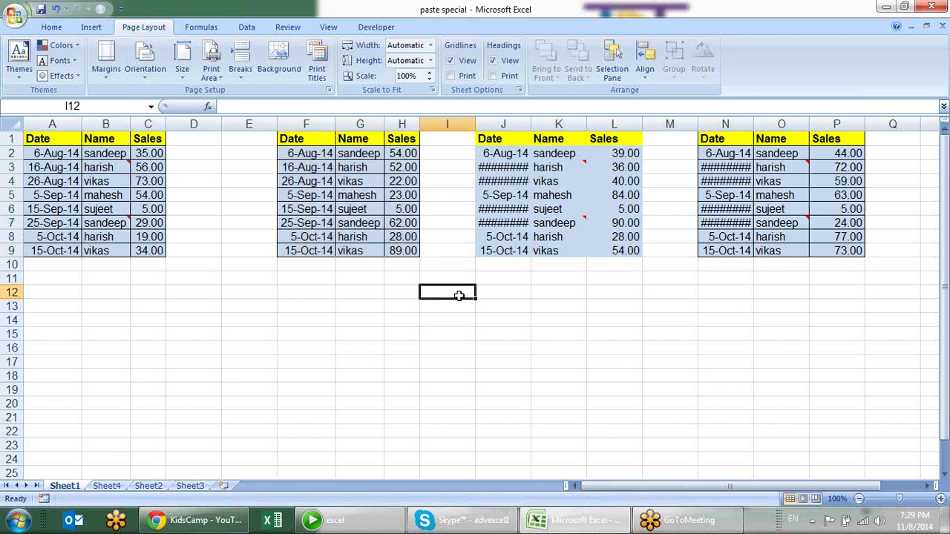
- Copy the source sales table A1:C9
left_click(322, 275)
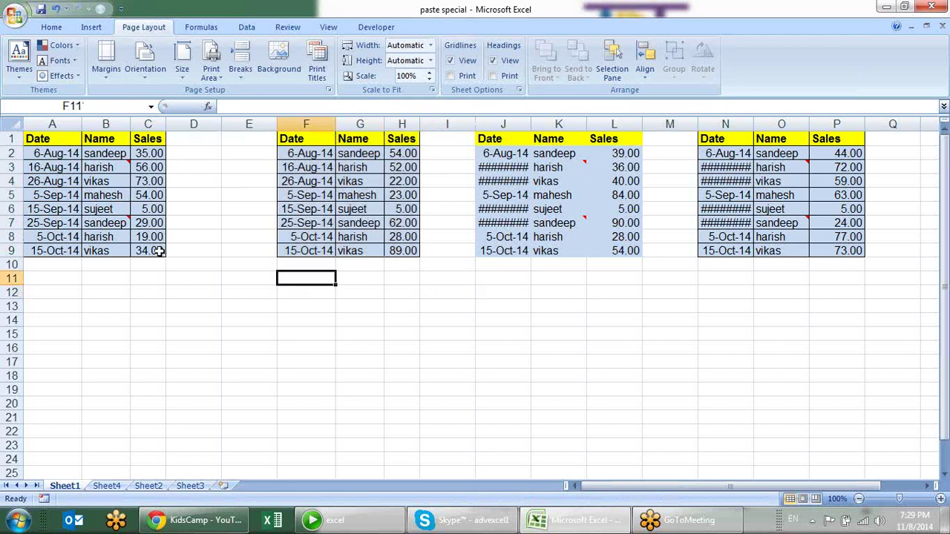
left_click_drag(158, 250, 64, 134)
key("ctrl+c")
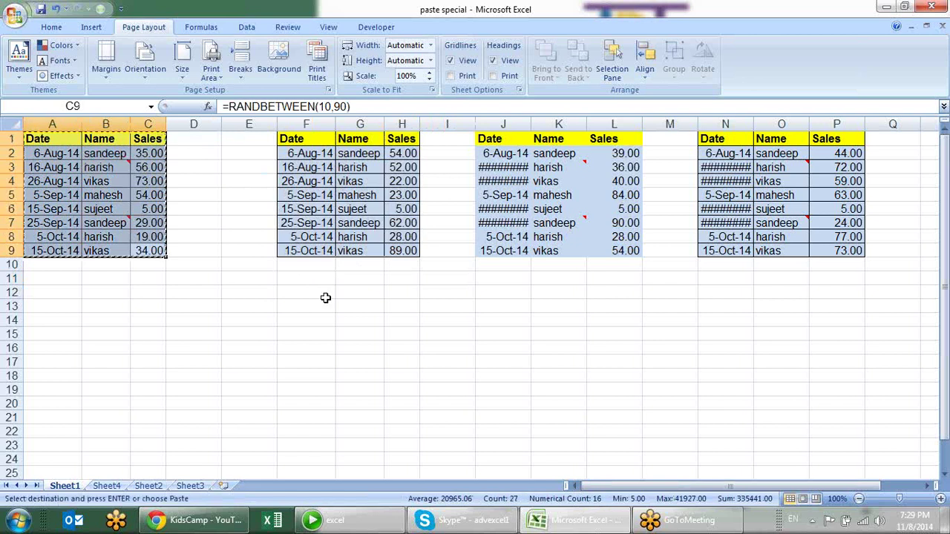
- Paste only the table's formats into F12:H20 and clear the copy border
left_click(328, 295)
key("ctrl+alt+v")
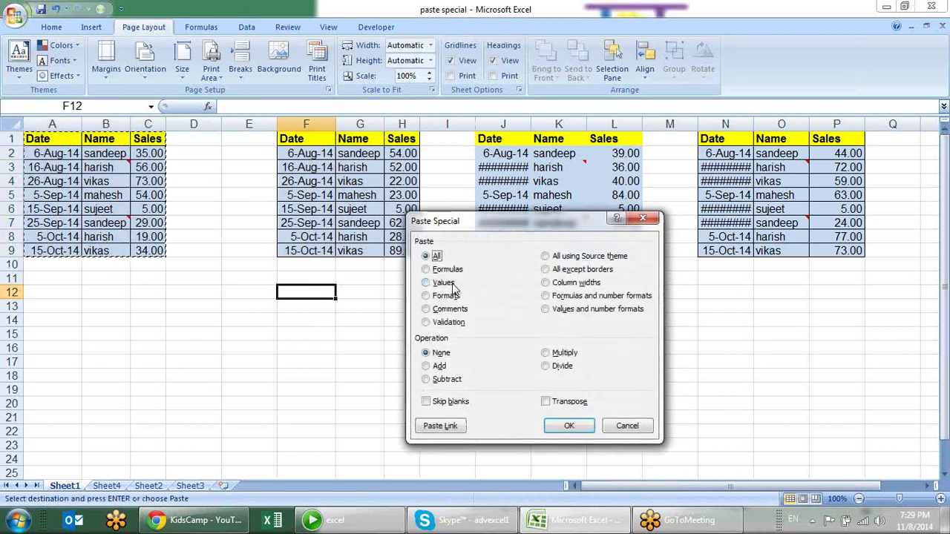
left_click(446, 296)
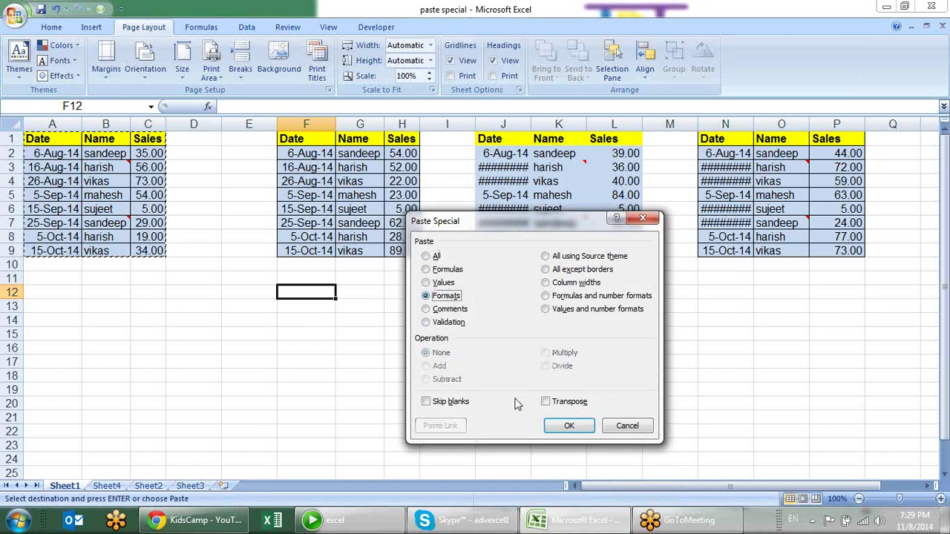
left_click(564, 426)
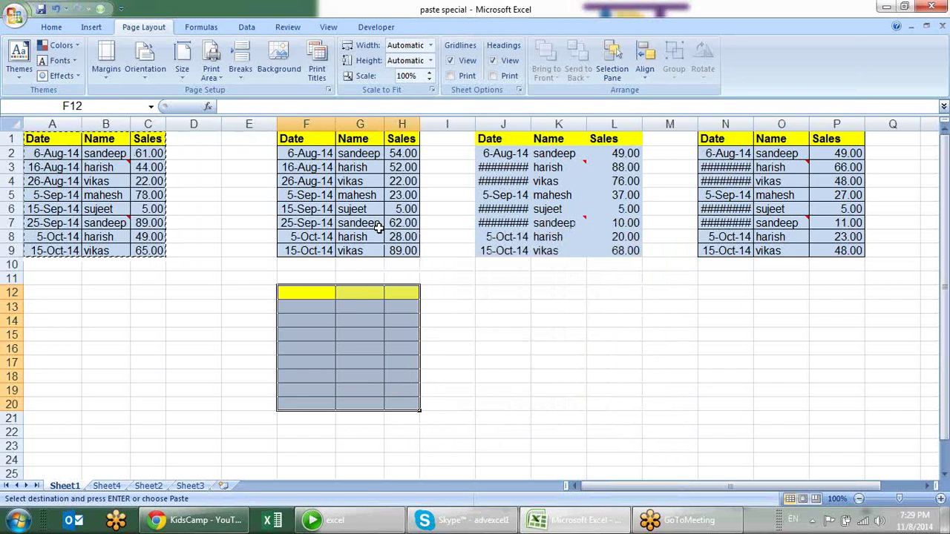
left_click(474, 293)
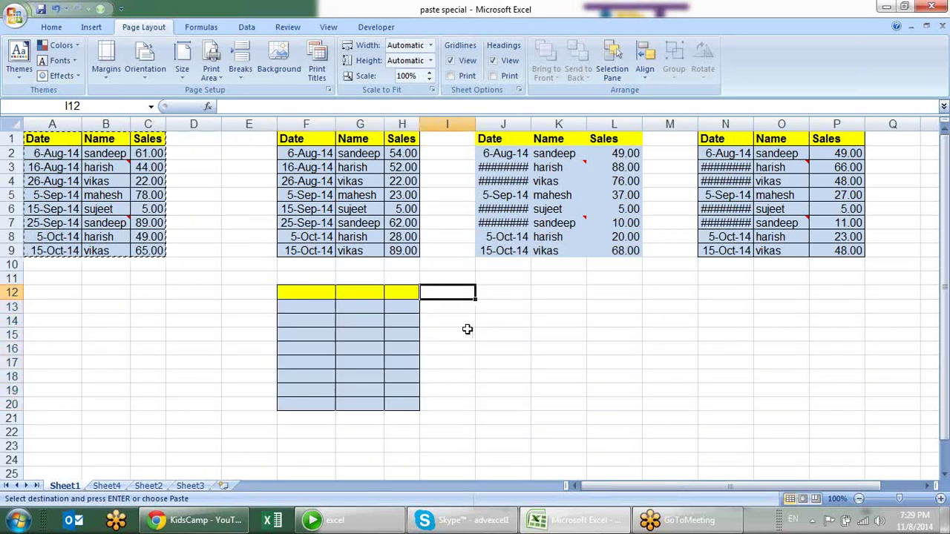
key("Escape")
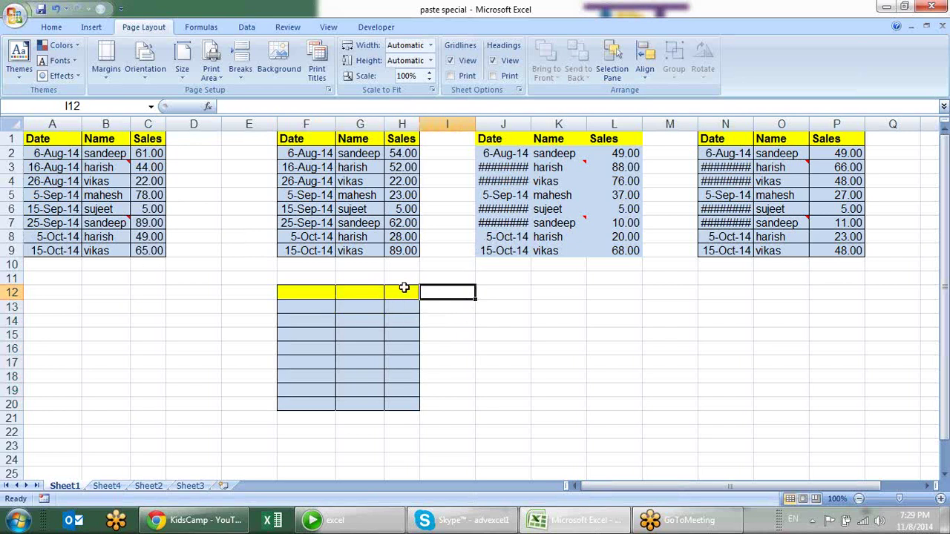
left_click(119, 169)
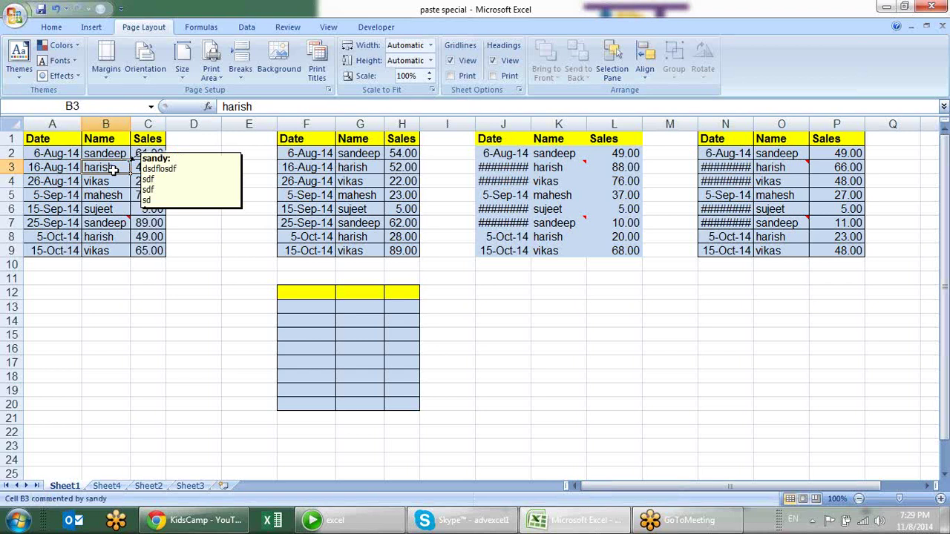
- Open B3's comment for editing to inspect its text, then leave it unchanged
right_click(113, 170)
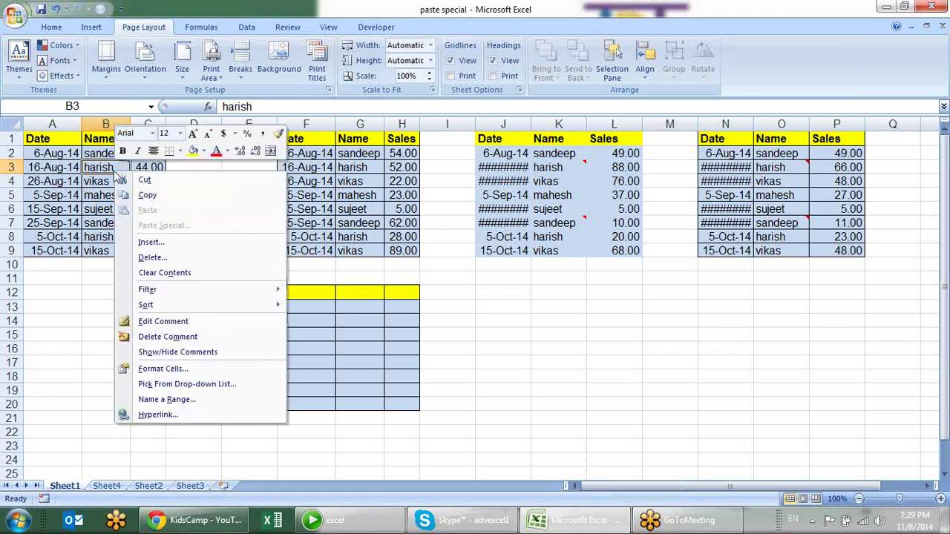
left_click(536, 355)
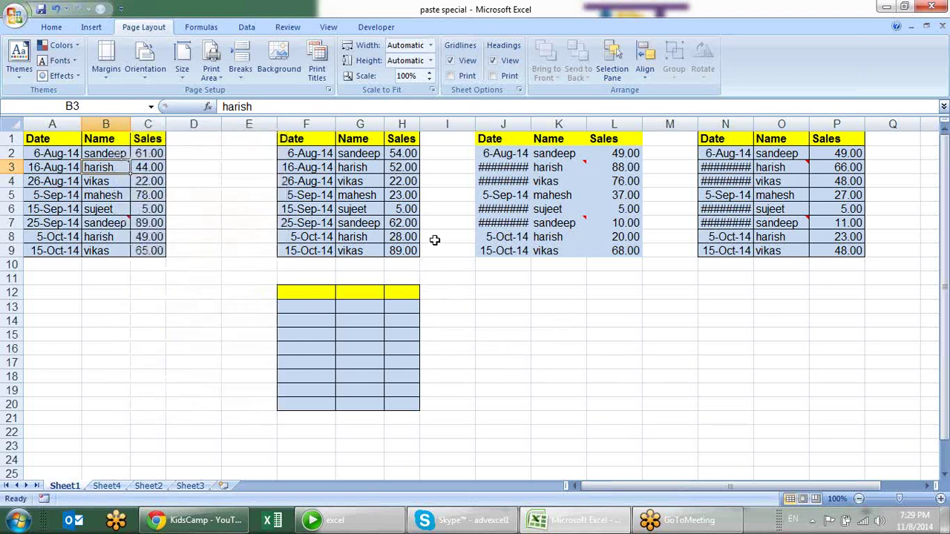
mouse_move(115, 167)
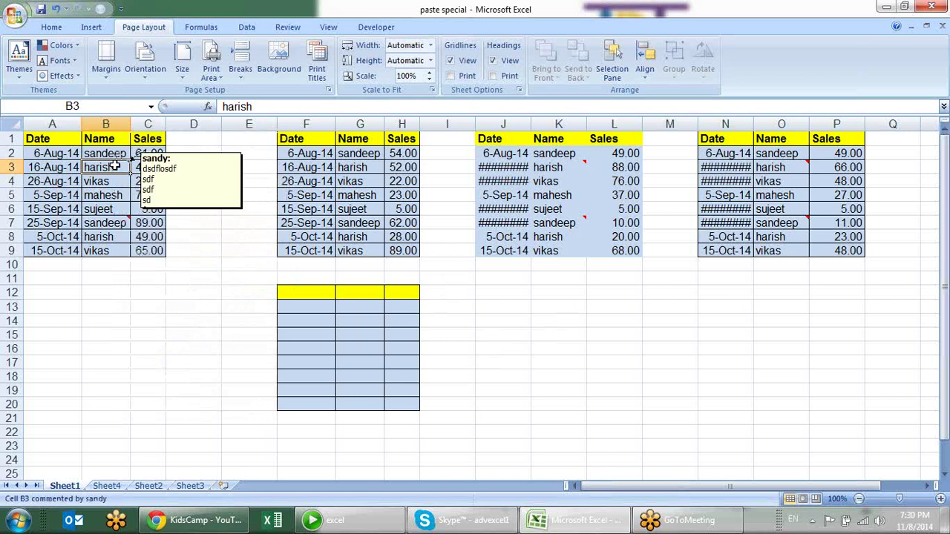
right_click(115, 167)
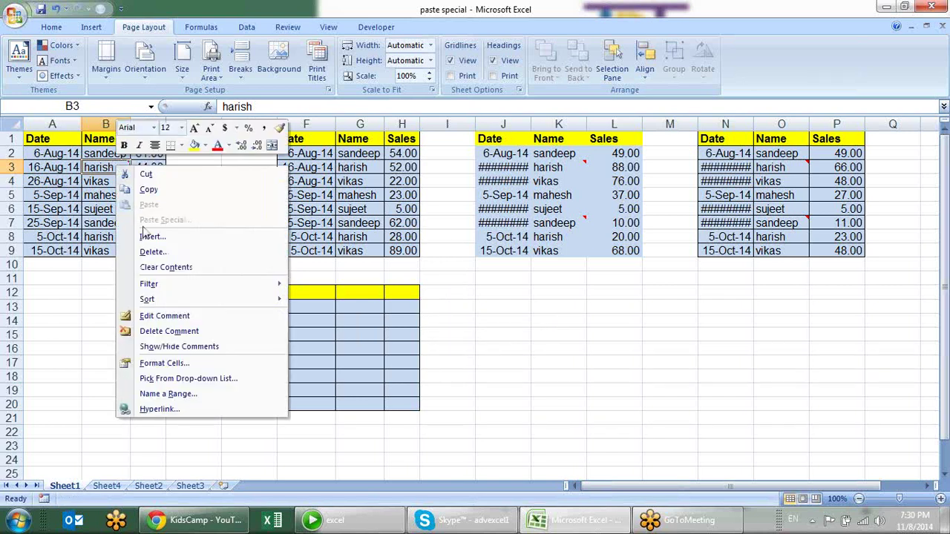
left_click(187, 314)
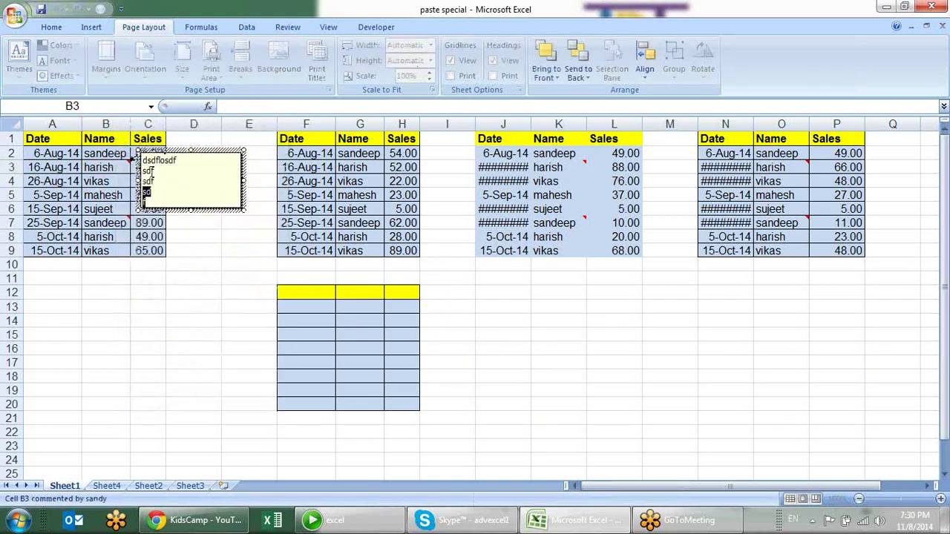
left_click_drag(152, 172, 142, 159)
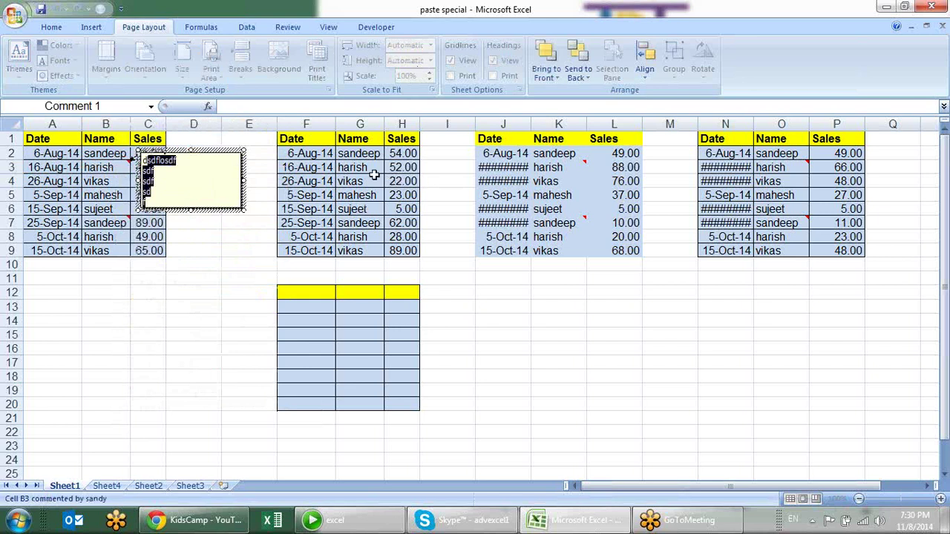
key("Escape")
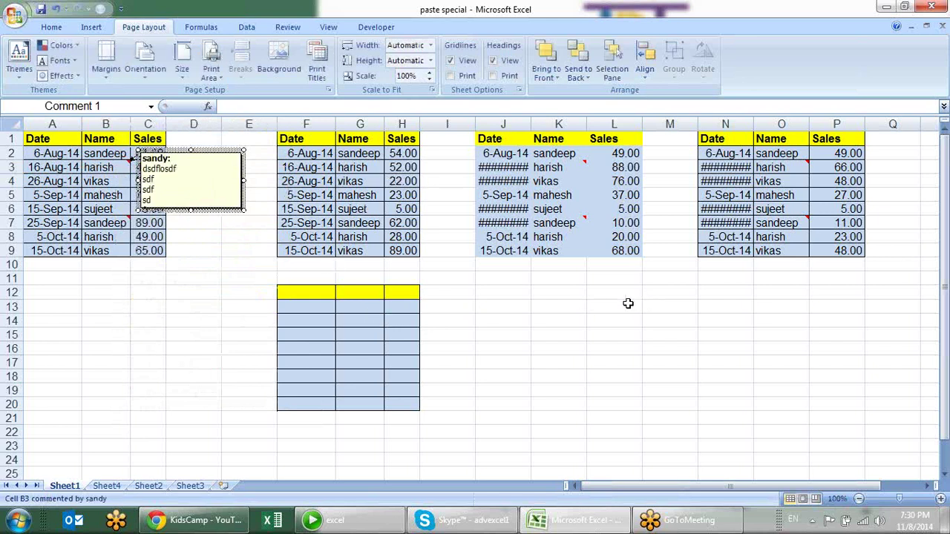
- Copy cell B3 together with its comment
left_click(600, 310)
left_click(119, 164)
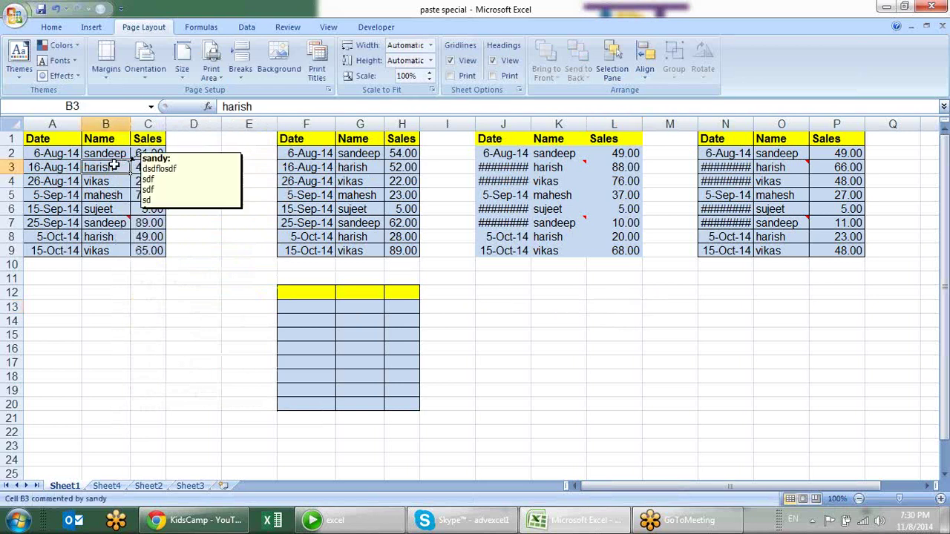
key("ctrl+c")
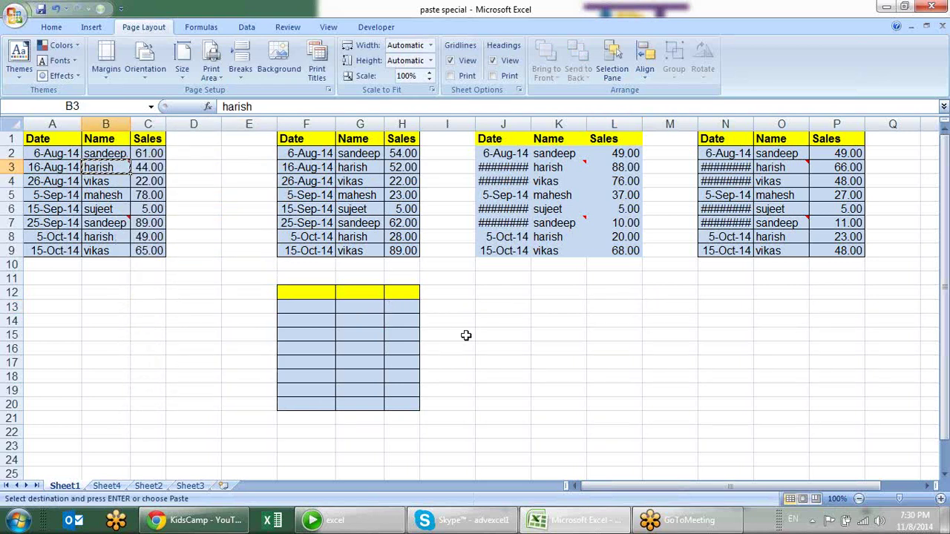
left_click(505, 275)
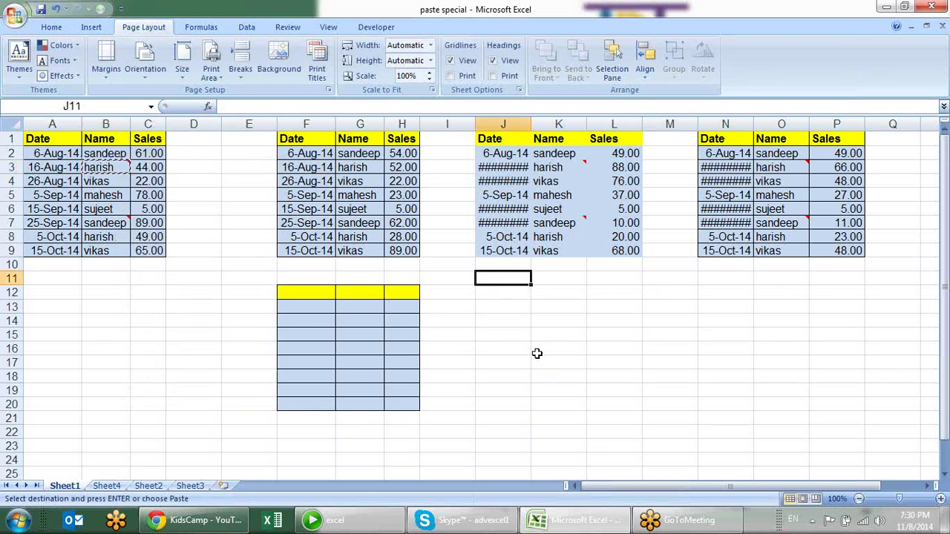
- Paste only B3's comment into J11 using Paste Special > Comments
right_click(516, 273)
right_click(505, 283)
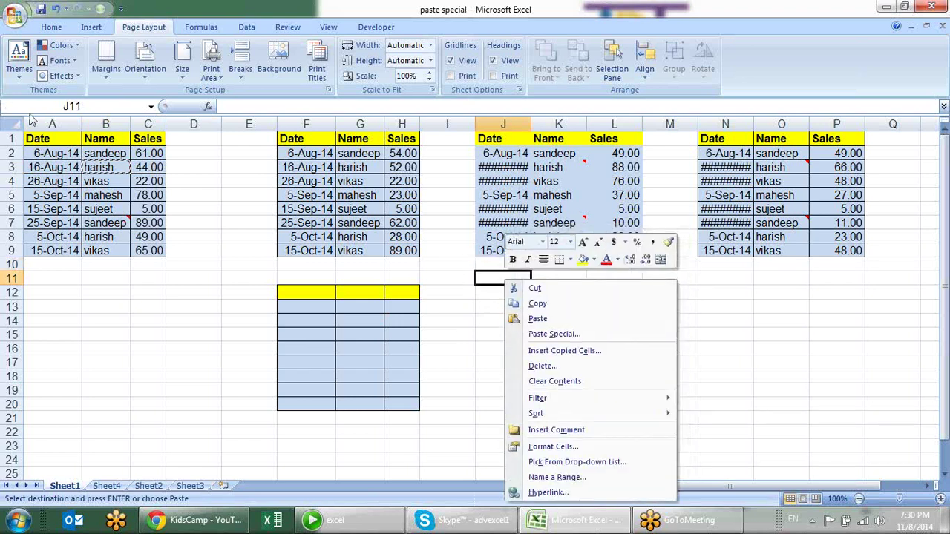
left_click(51, 27)
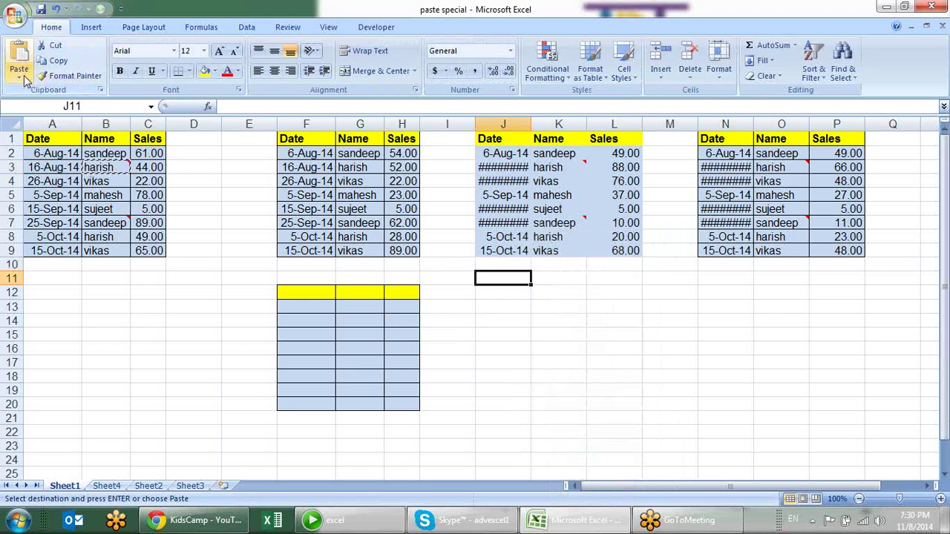
left_click(22, 73)
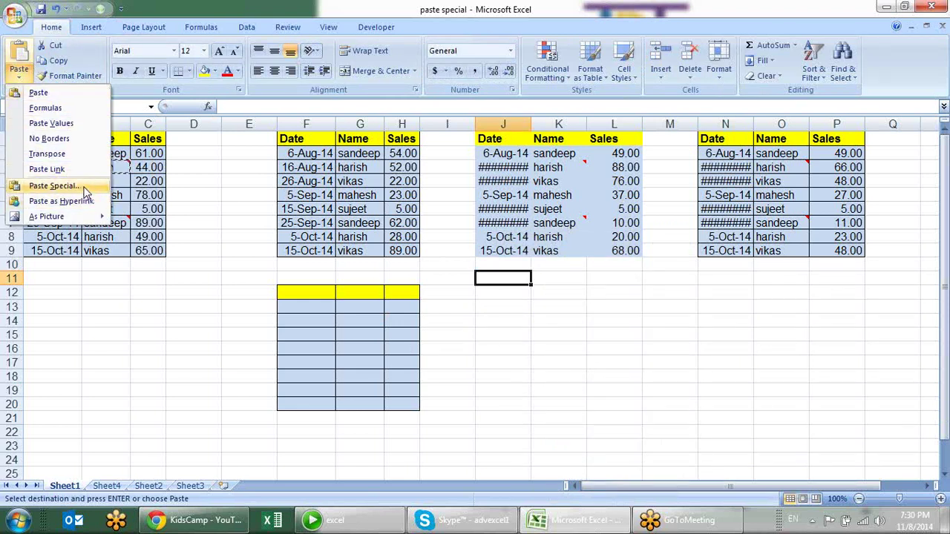
left_click(54, 186)
left_click(460, 310)
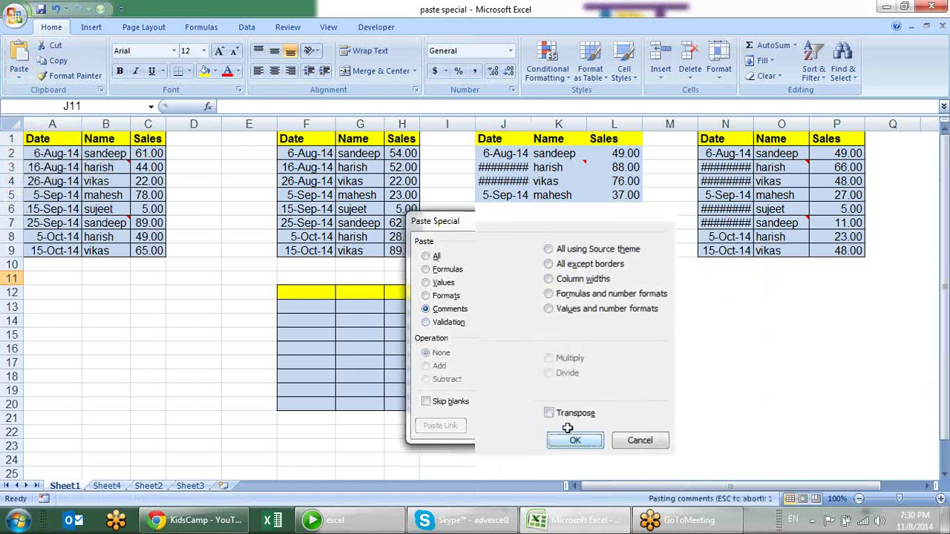
left_click(568, 427)
- Reselect J11 to check that the pasted comment is there
left_click(588, 317)
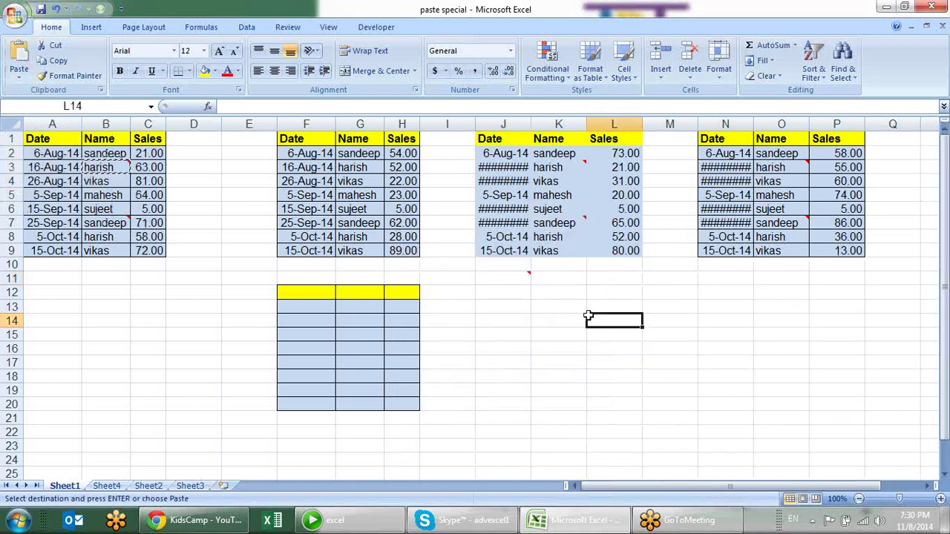
left_click(513, 277)
left_click(546, 289)
left_click(516, 278)
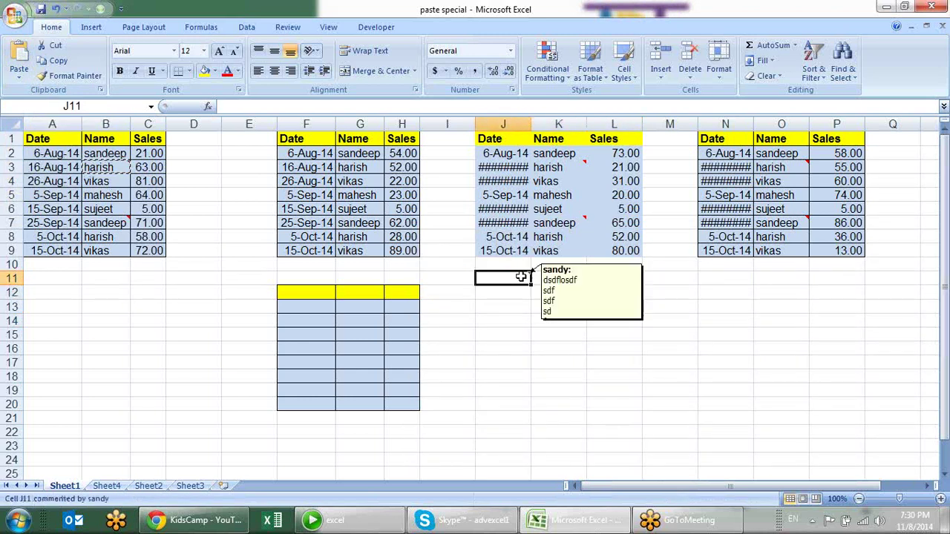
left_click(152, 210)
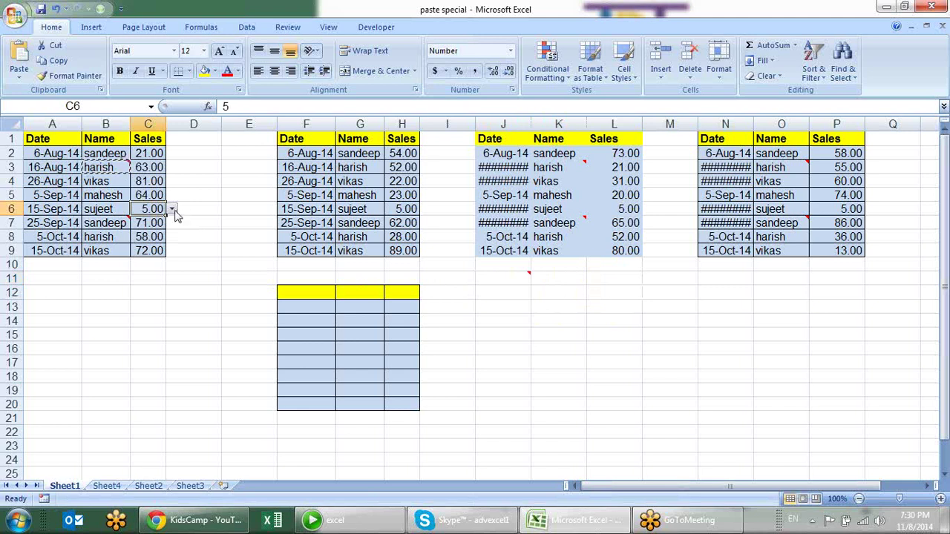
- Try 2, 3 and 6 from C6's 1–7 dropdown list, then set C6 back to 5
left_click(172, 210)
key("Escape")
left_click(173, 210)
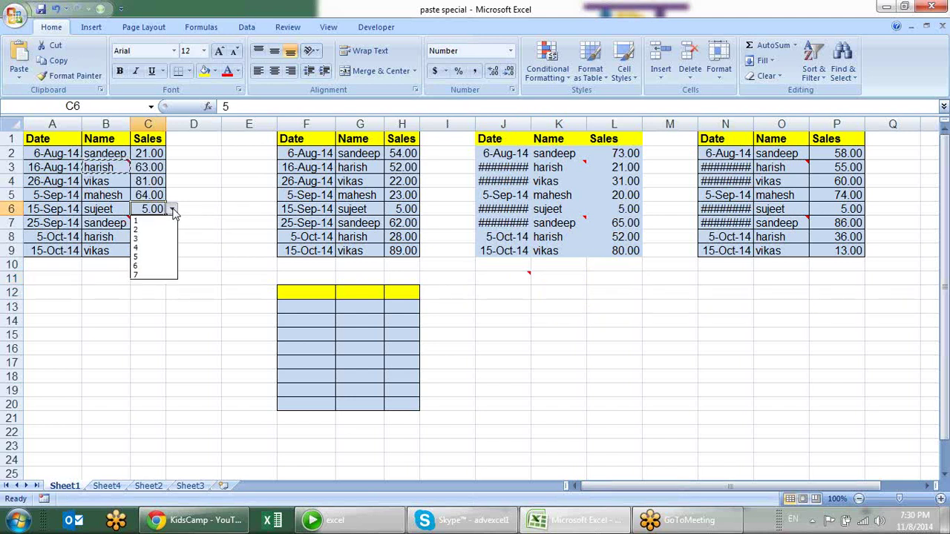
left_click(169, 230)
left_click(172, 211)
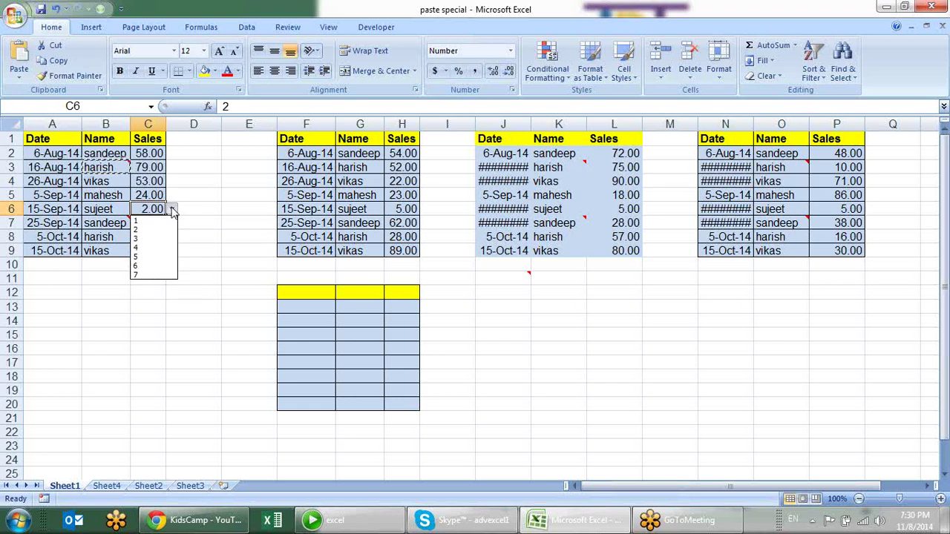
left_click(149, 238)
left_click(171, 210)
left_click(157, 266)
left_click(171, 210)
left_click(148, 256)
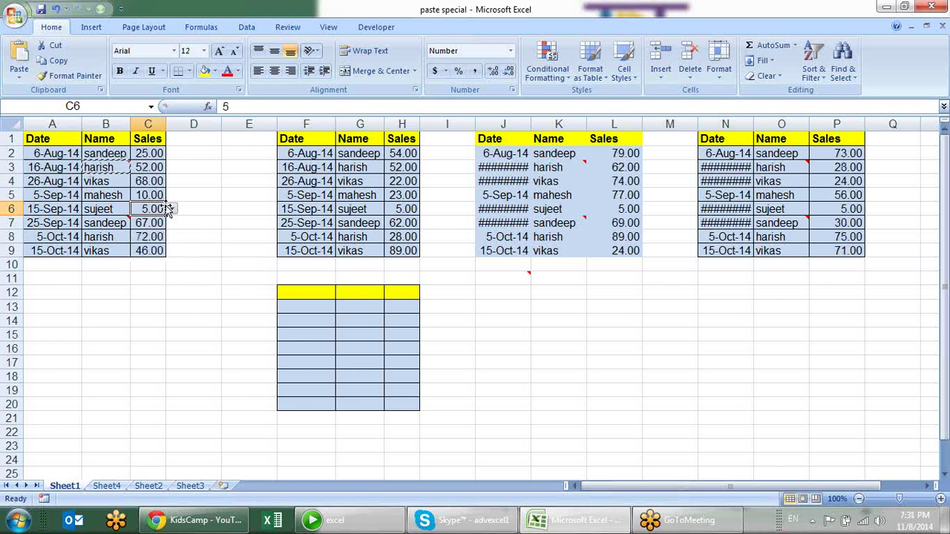
- Enter 454 in C6, cancel the validation error, and copy C6
type("454")
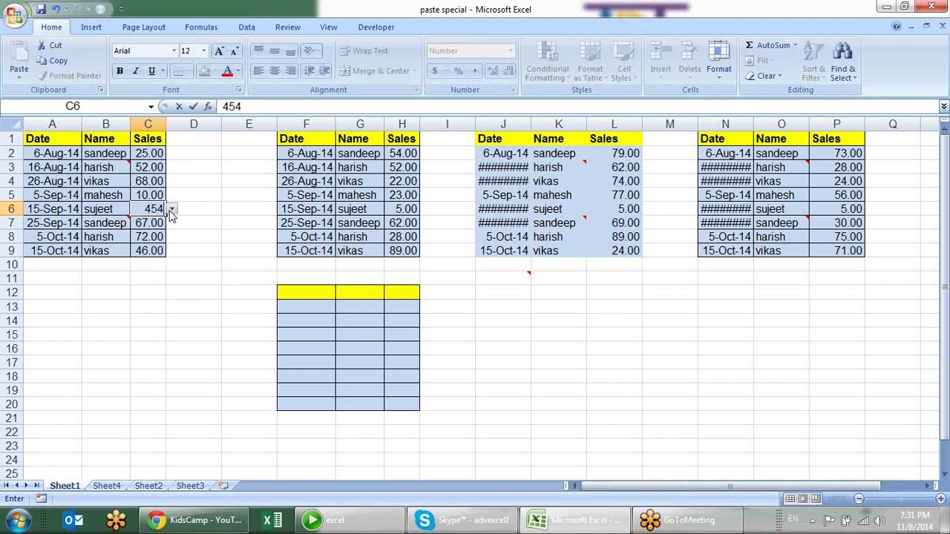
key("Return")
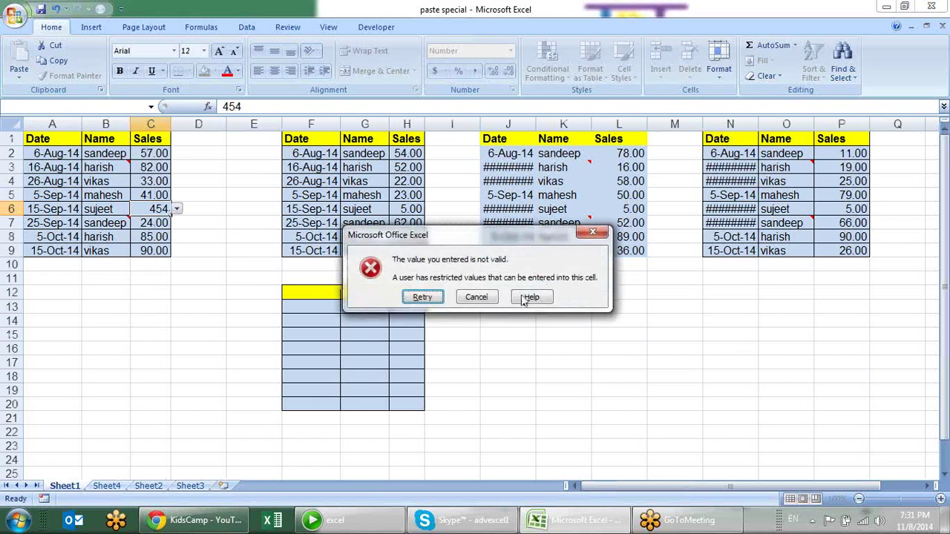
left_click(477, 297)
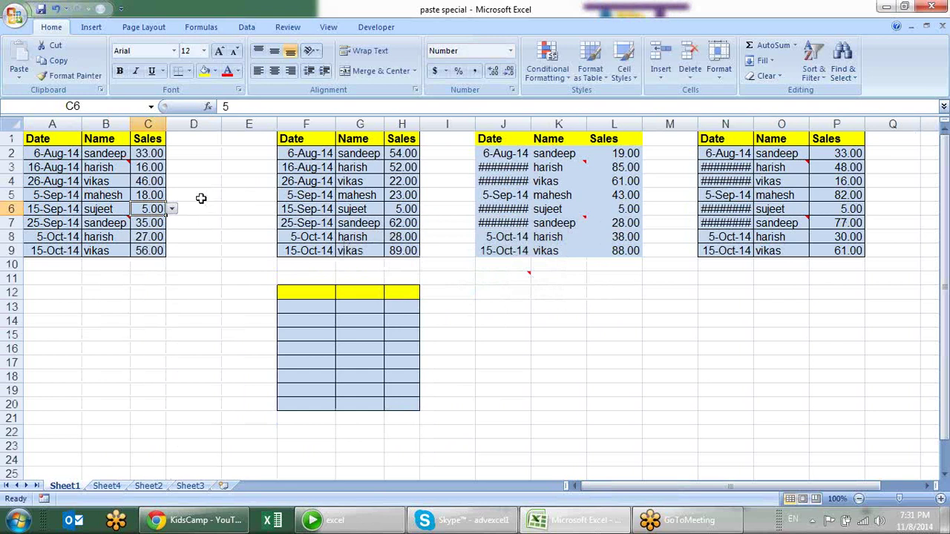
left_click(171, 210)
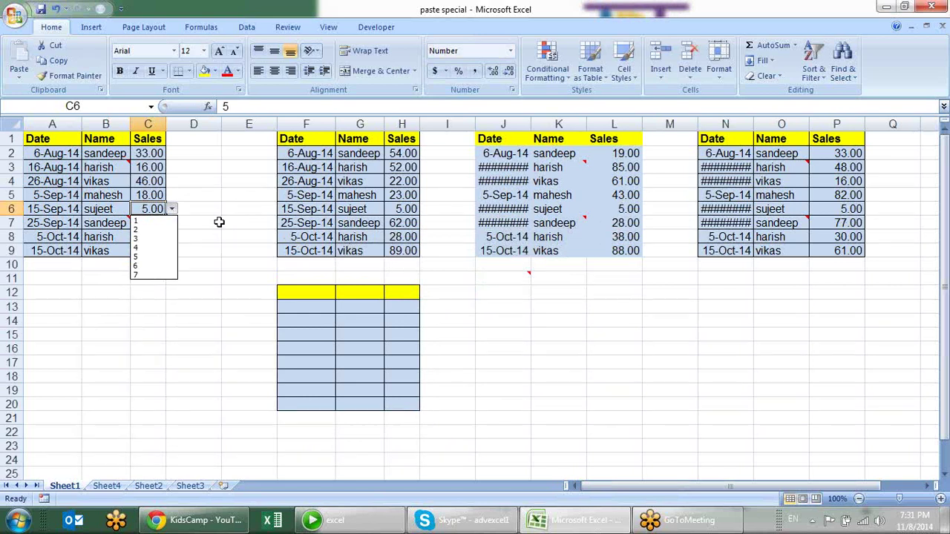
key("Escape")
key("ctrl+c")
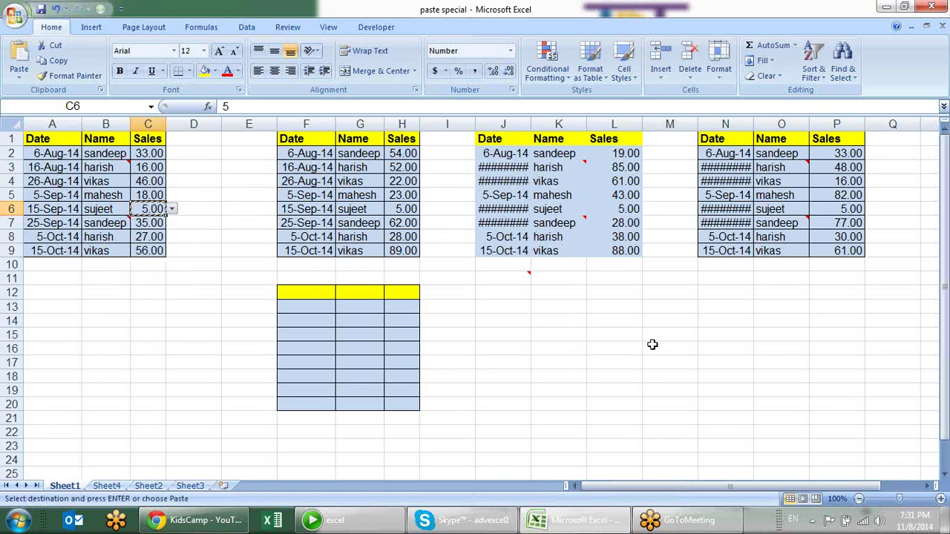
- Paste only C6's validation rules onto H13:H20 via Paste Special
left_click_drag(409, 307, 400, 403)
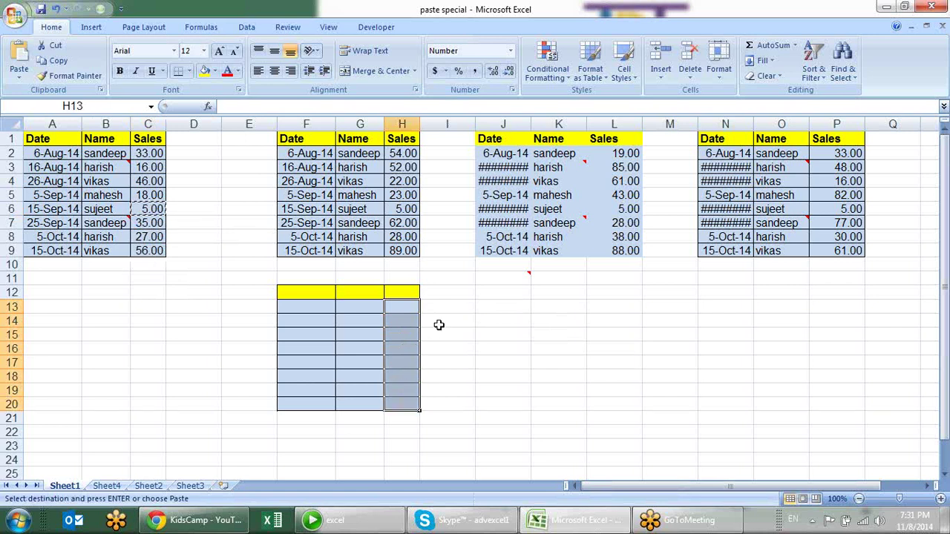
key("alt+e")
key("s")
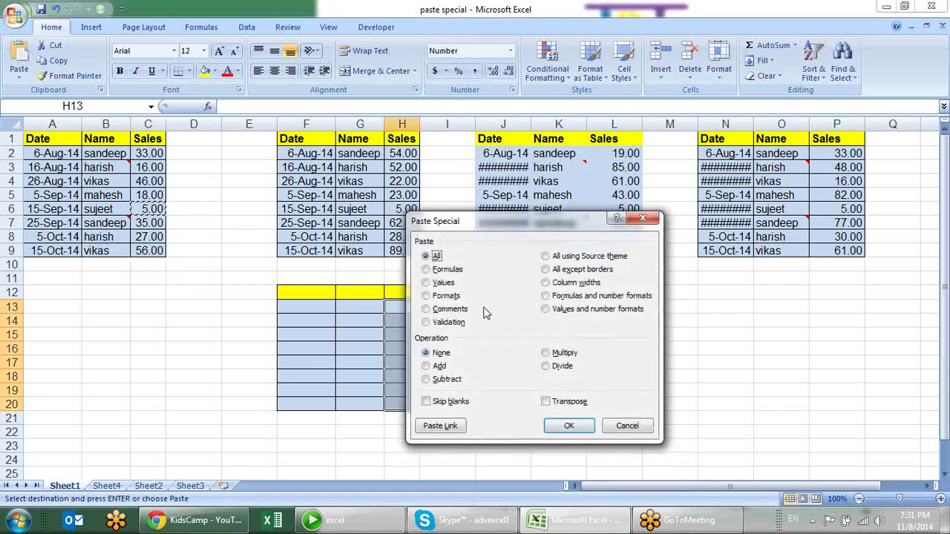
left_click(429, 323)
left_click(566, 423)
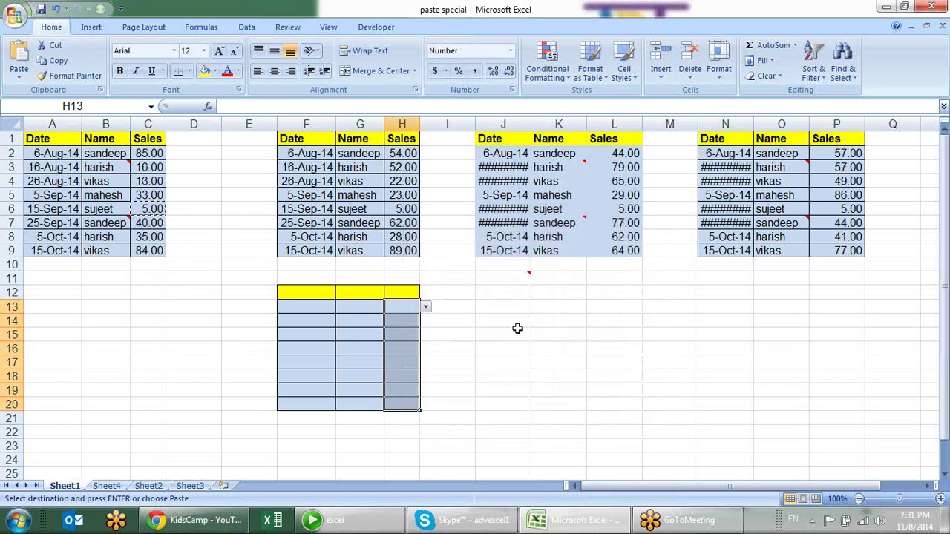
- Pick 2 in H13 and 4 in H14, then see 45458 rejected in H15
left_click(425, 307)
left_click(420, 335)
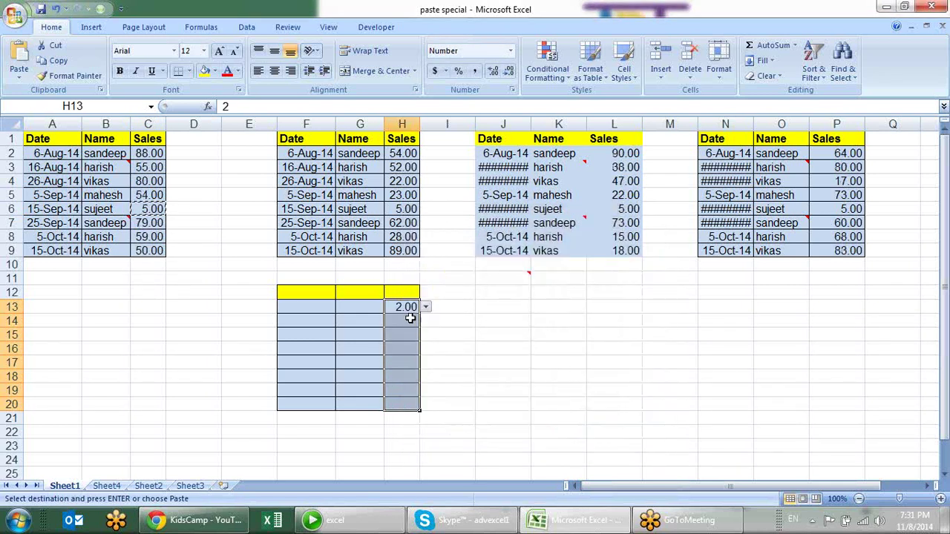
left_click(412, 321)
left_click(426, 320)
left_click(411, 349)
left_click(405, 335)
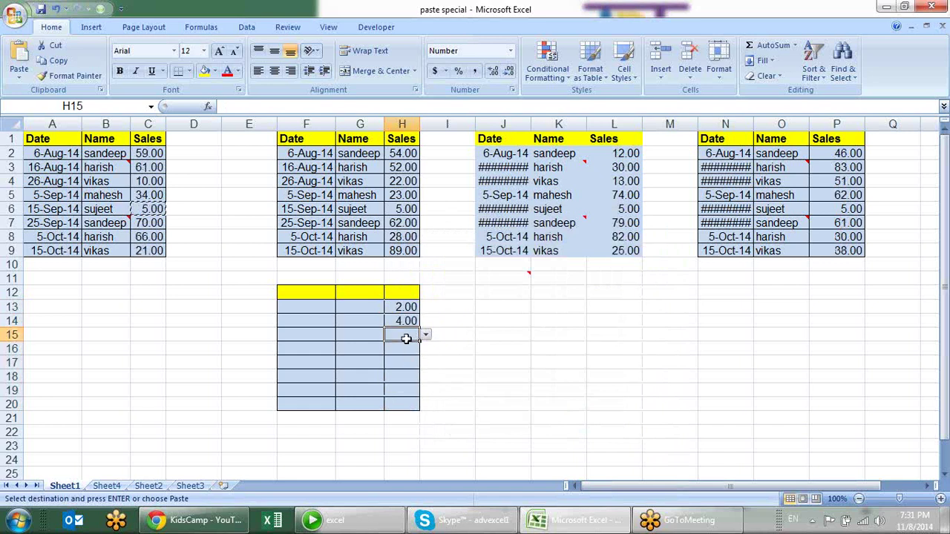
type("45458")
key("Return")
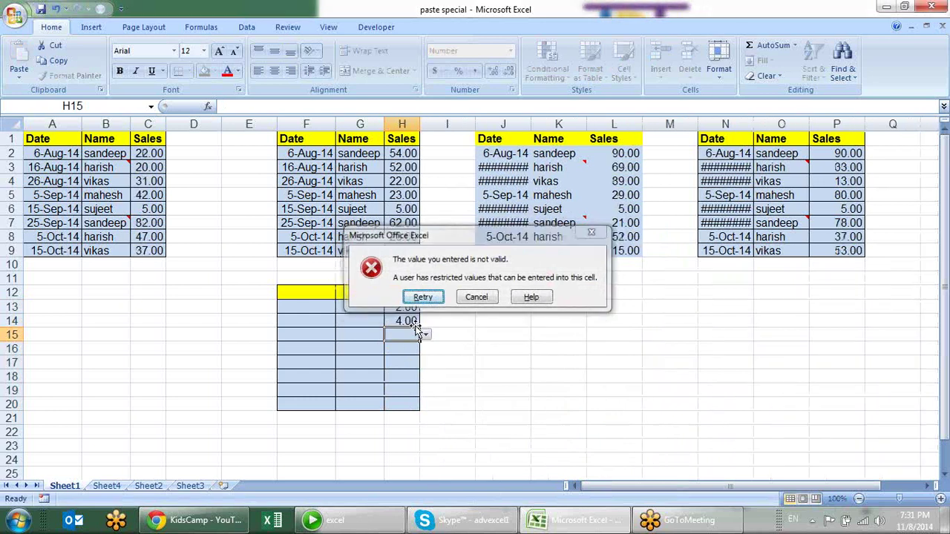
key("Escape")
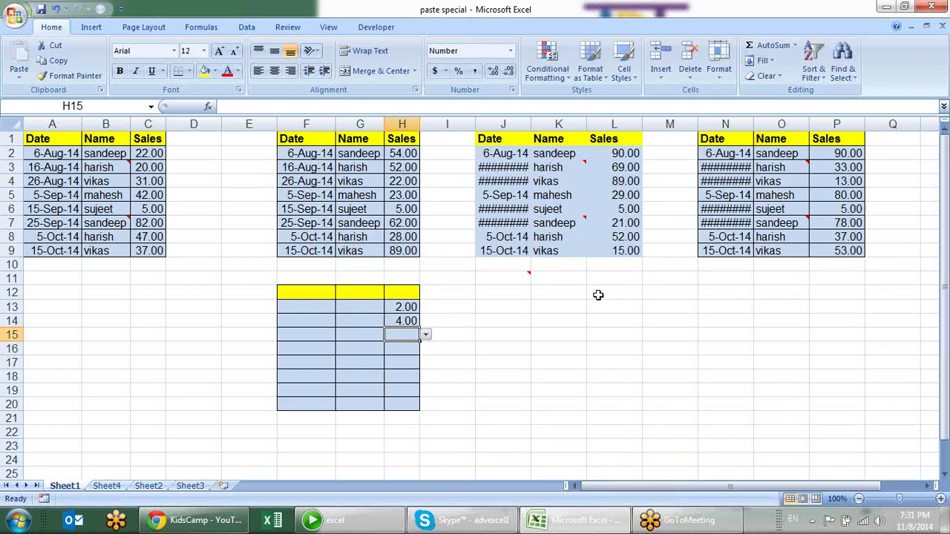
left_click(598, 295)
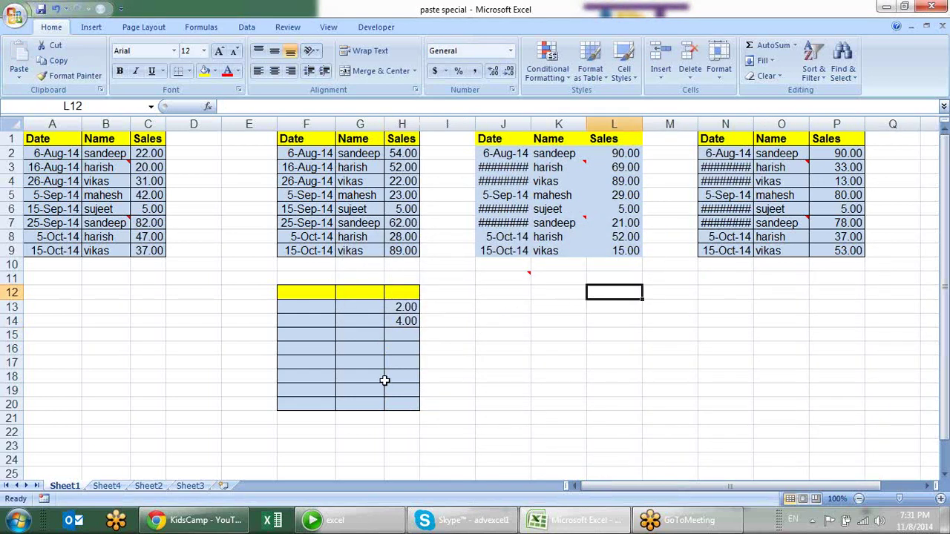
- Switch to Sheet4 and review the Name/Sales table's Sales and column C values
left_click(108, 486)
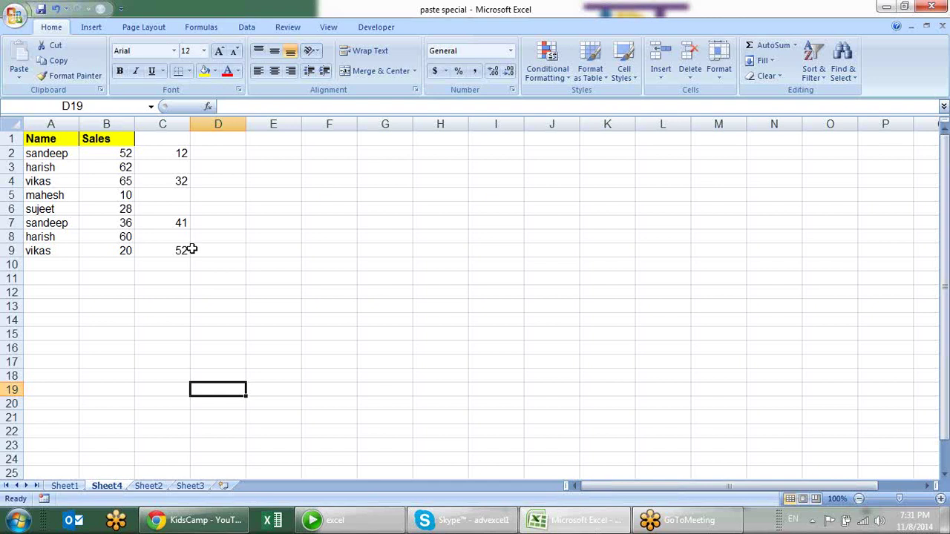
left_click(222, 156)
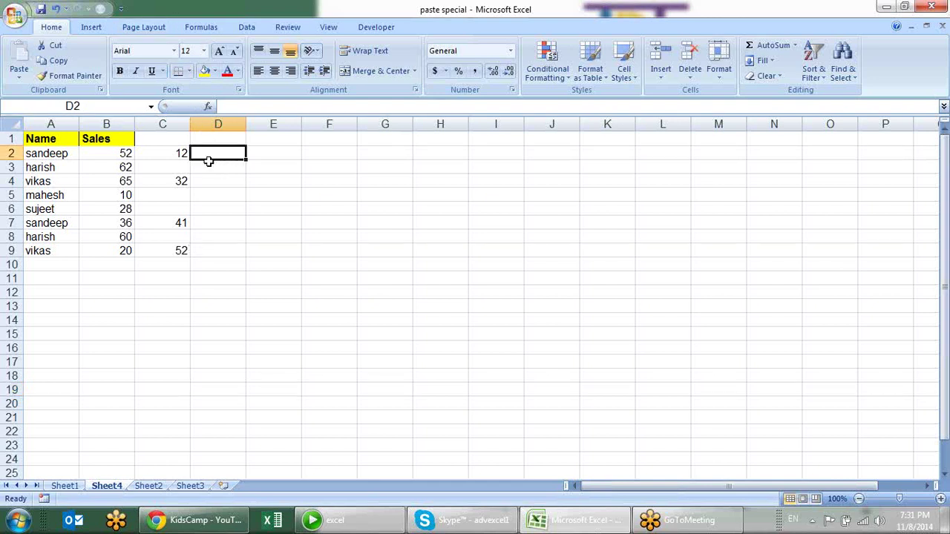
left_click(113, 154)
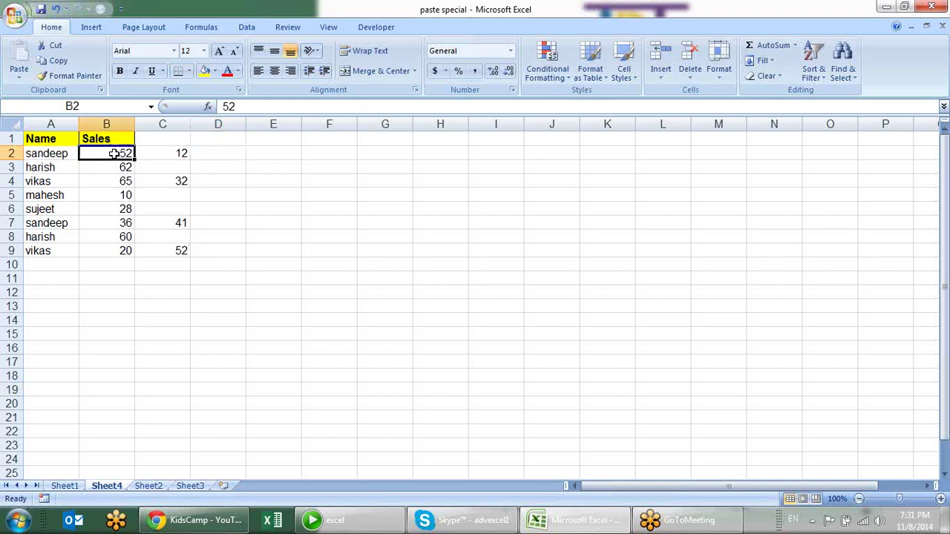
left_click(113, 168)
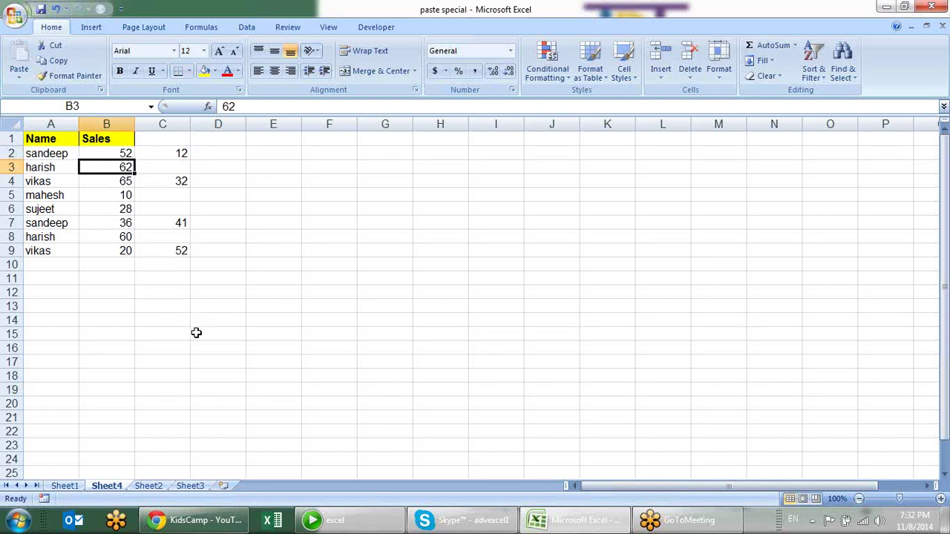
left_click(182, 153)
left_click(174, 183)
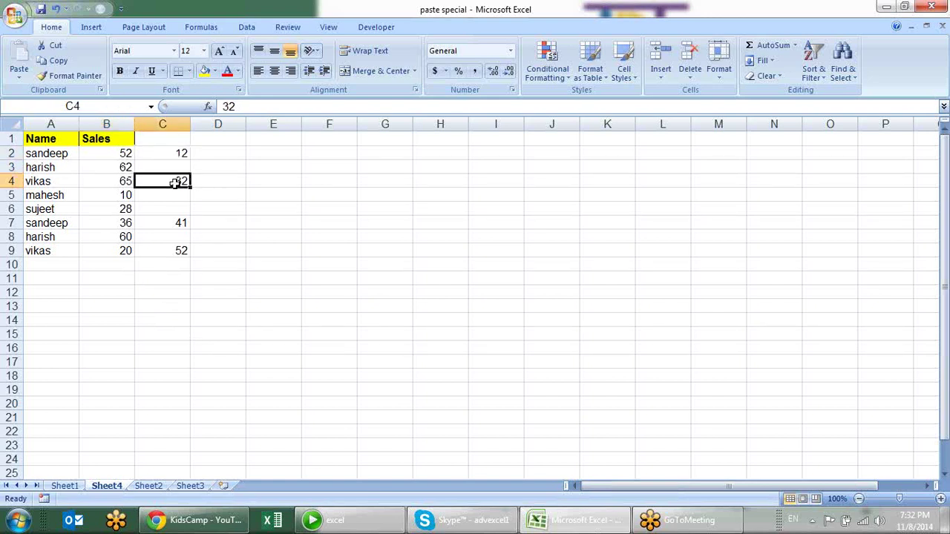
left_click(178, 154)
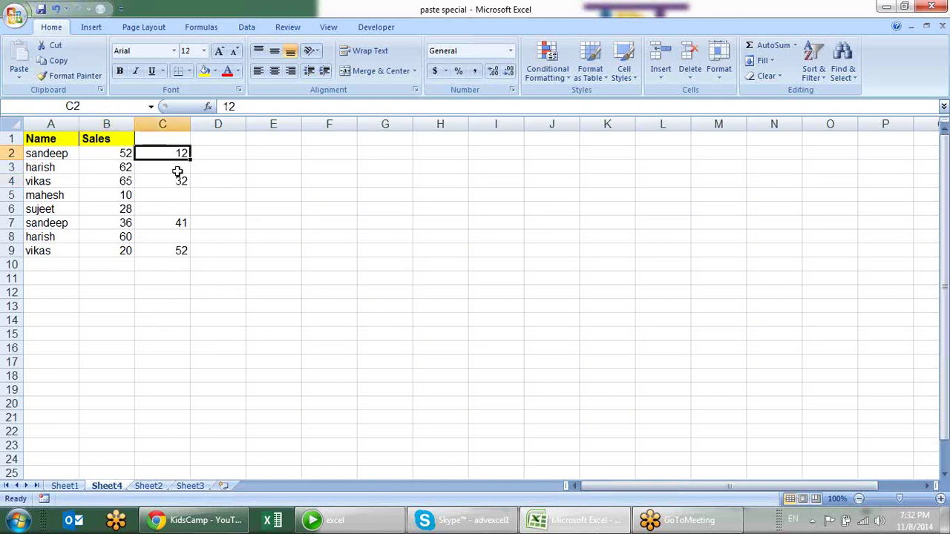
left_click(122, 154)
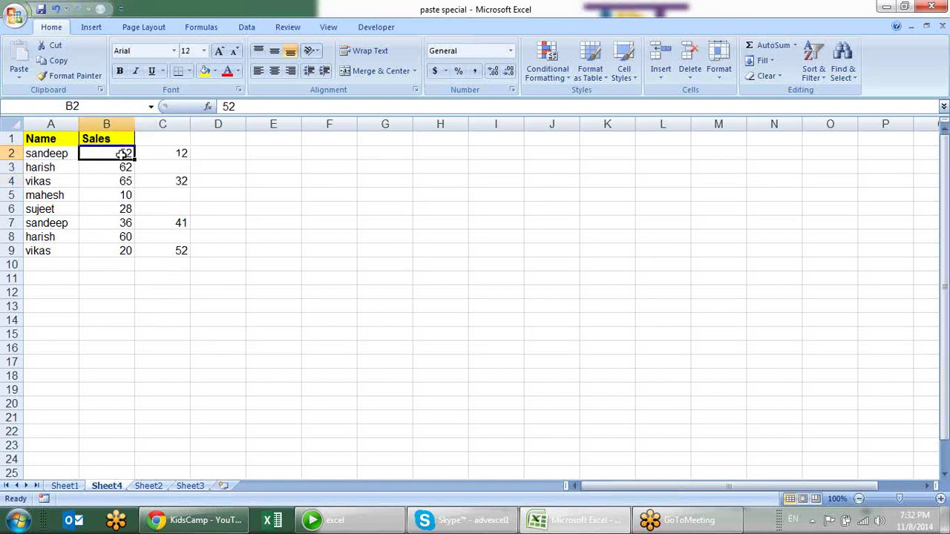
left_click(185, 181)
left_click(123, 181)
left_click(162, 222)
left_click(124, 223)
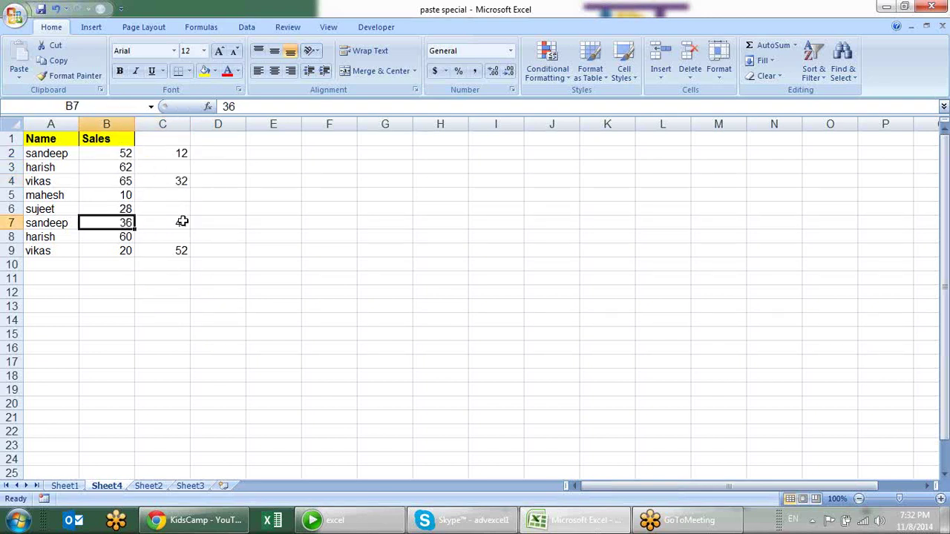
- Change C7 from 41 to -41 and begin a formula in D2
double_click(175, 223)
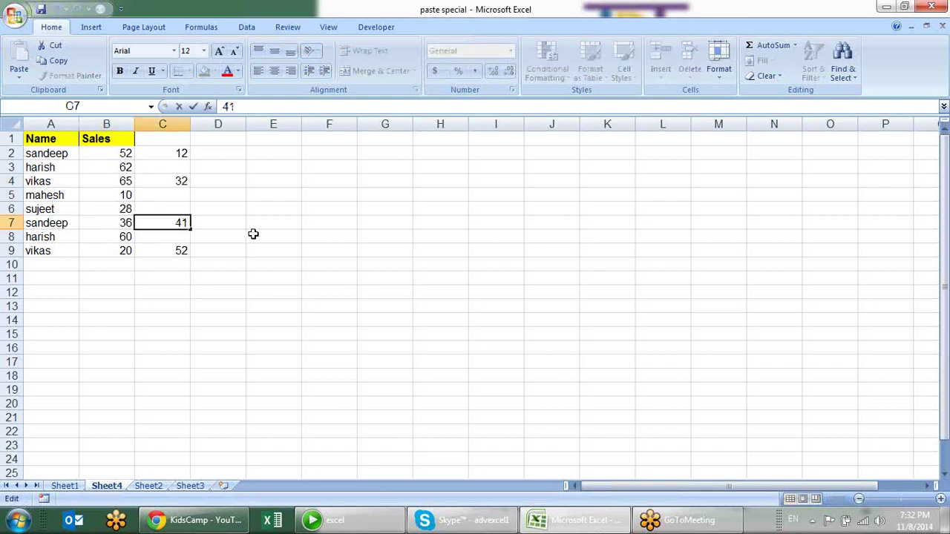
type("-")
key("Return")
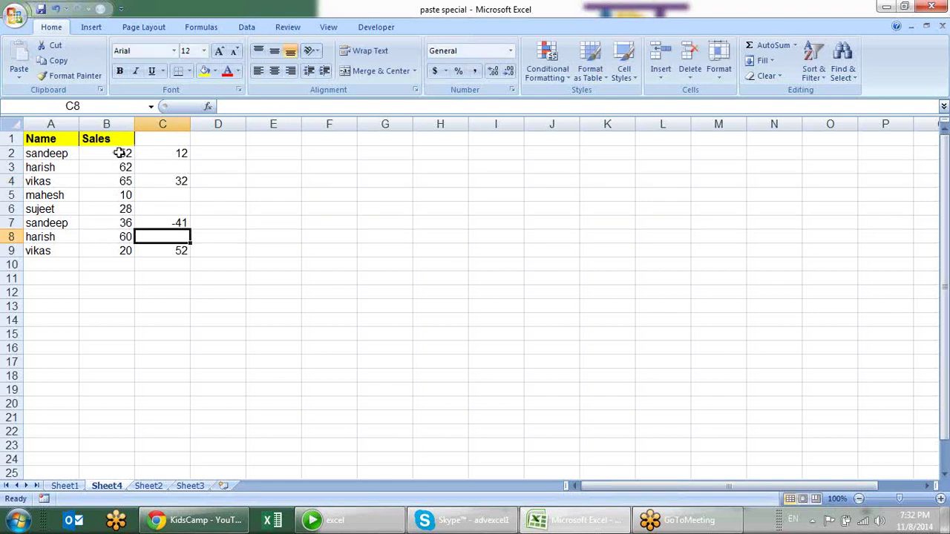
left_click(202, 156)
type("=")
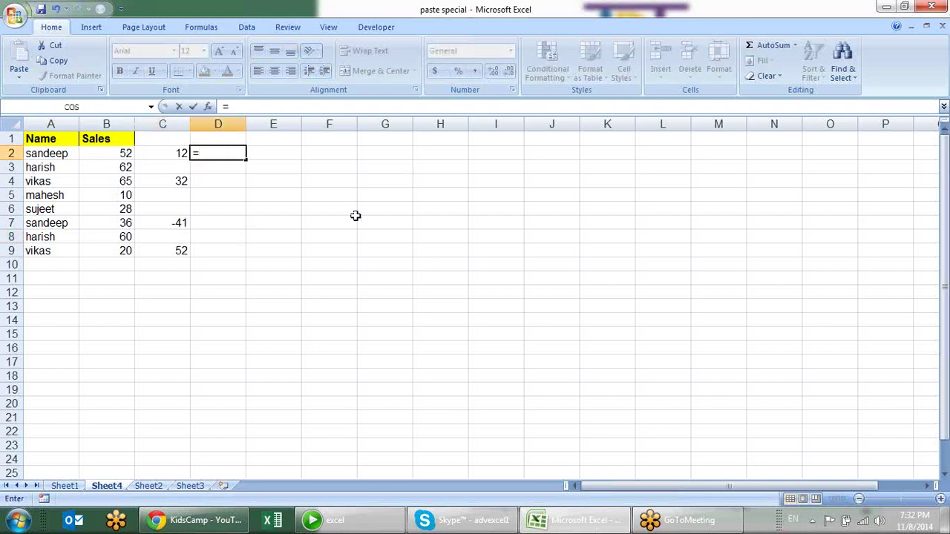
- Enter =B2+C2 in D2 and fill it down to D9
left_click(116, 154)
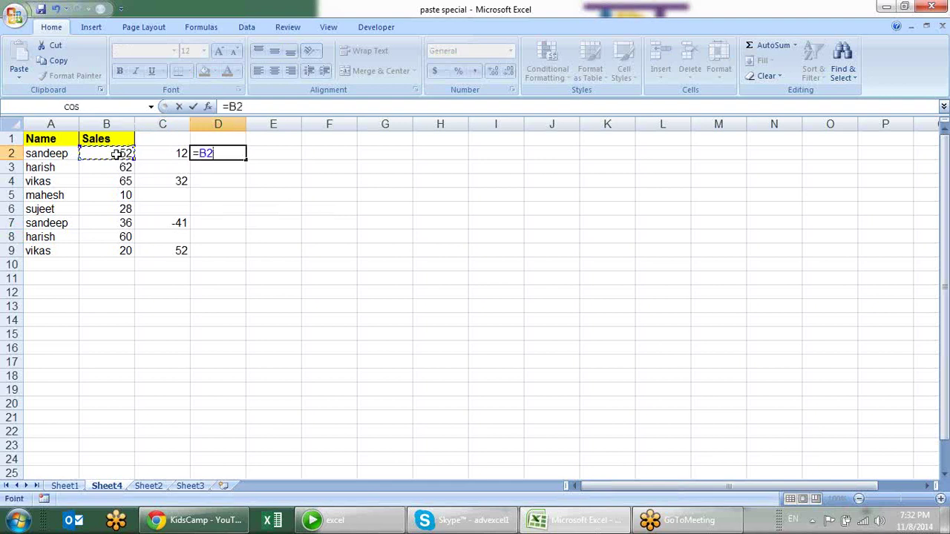
type("+")
left_click(167, 152)
key("Return")
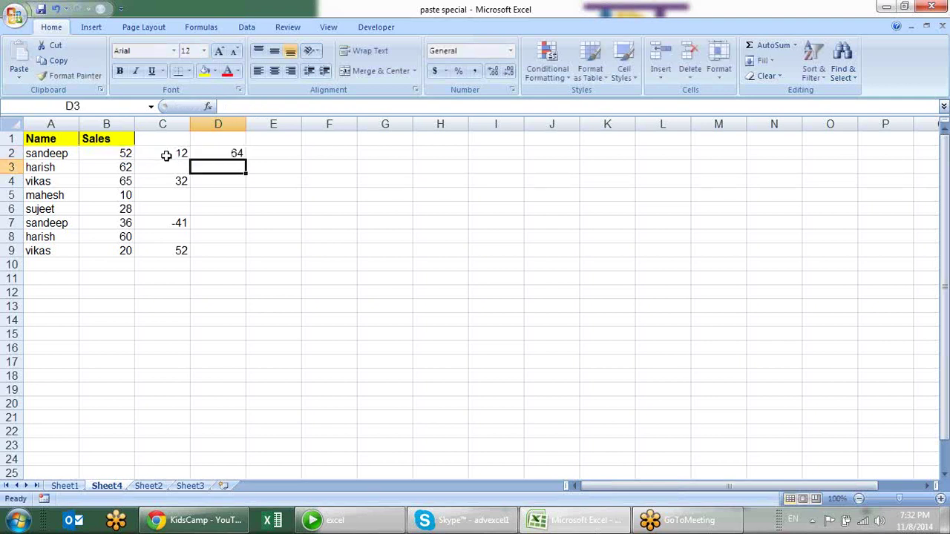
left_click(218, 153)
left_click_drag(246, 159, 239, 259)
- Copy the D2:D9 sums, cancel the copy, and bring up column D's options
key("ctrl+c")
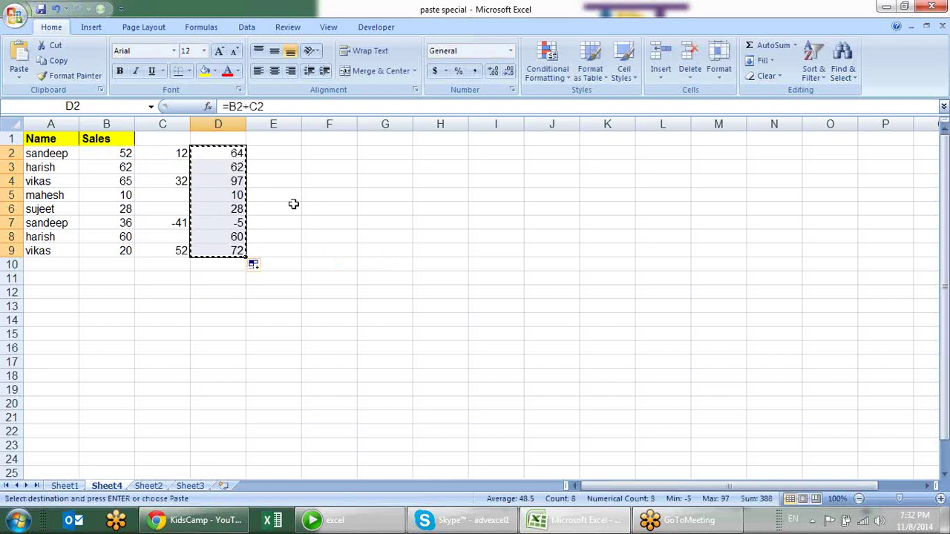
left_click_drag(125, 153, 127, 252)
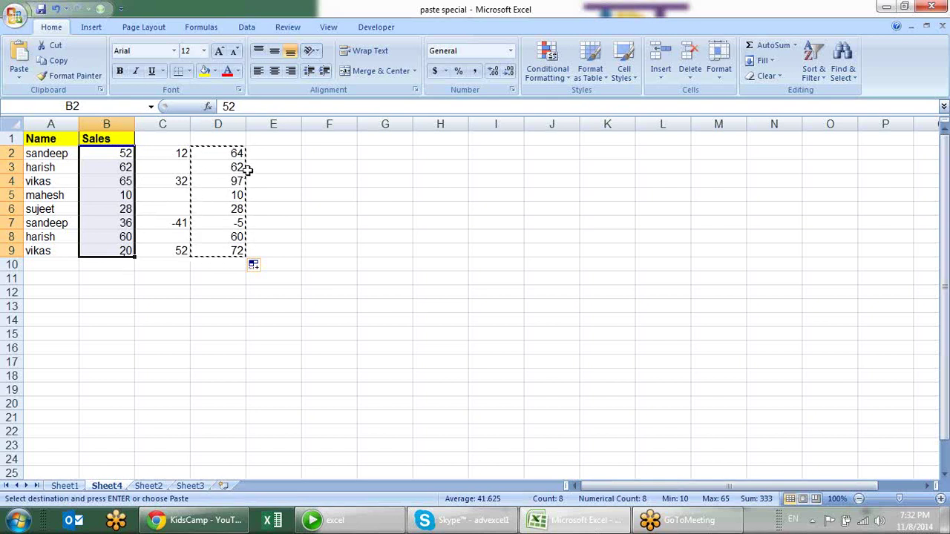
key("Escape")
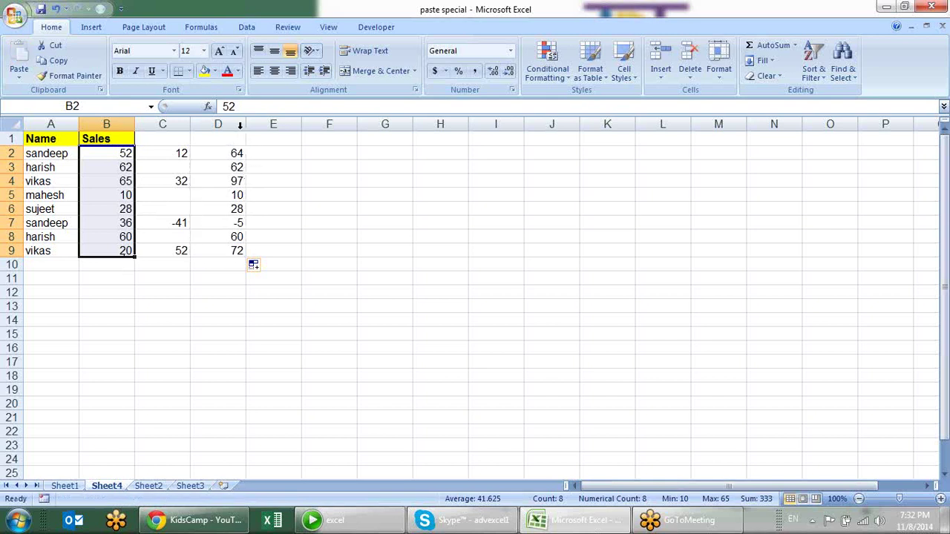
right_click(240, 125)
- Delete column D with its sums and copy the column C amounts C2:C9
left_click(278, 206)
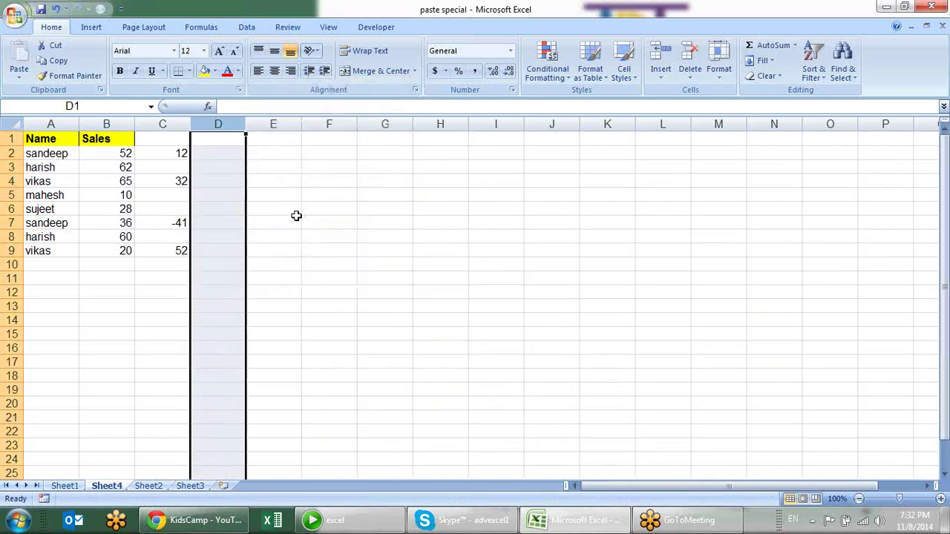
left_click(295, 219)
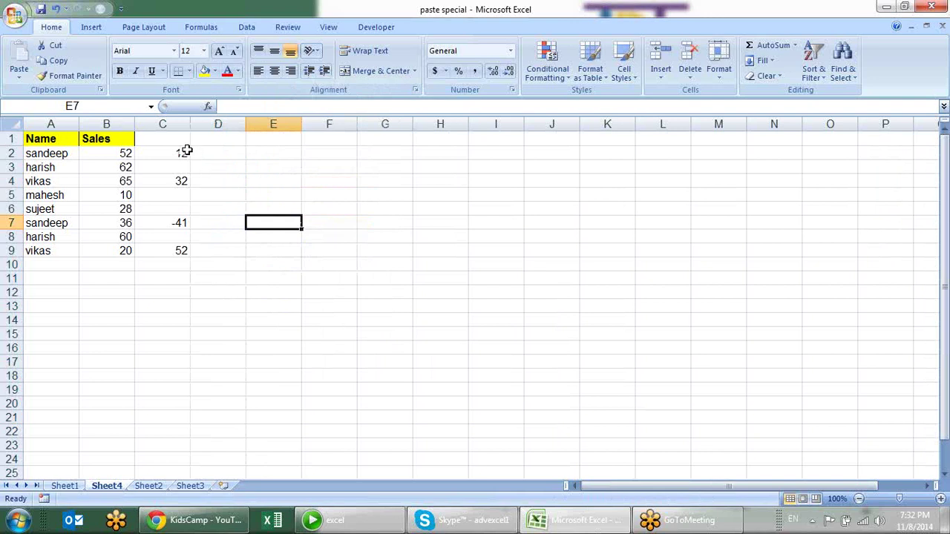
left_click_drag(186, 150, 180, 254)
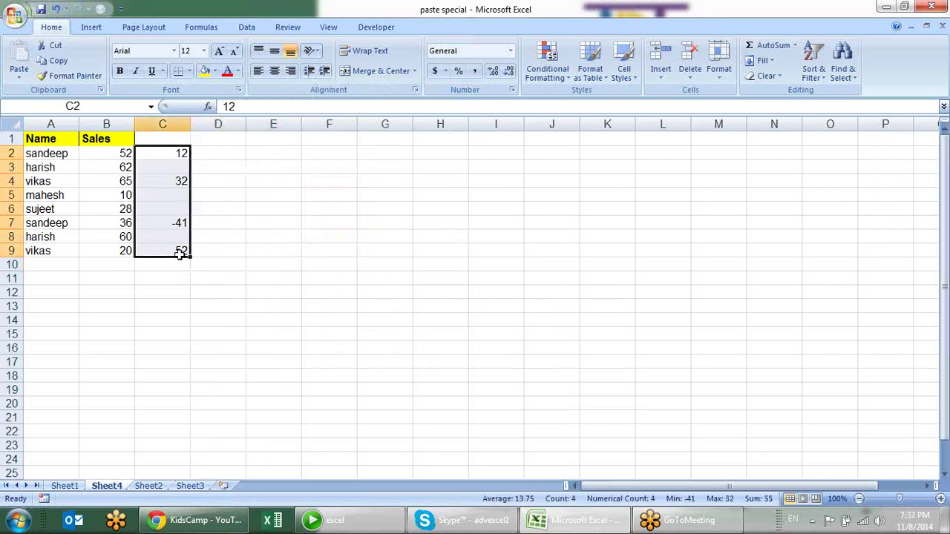
key("ctrl+c")
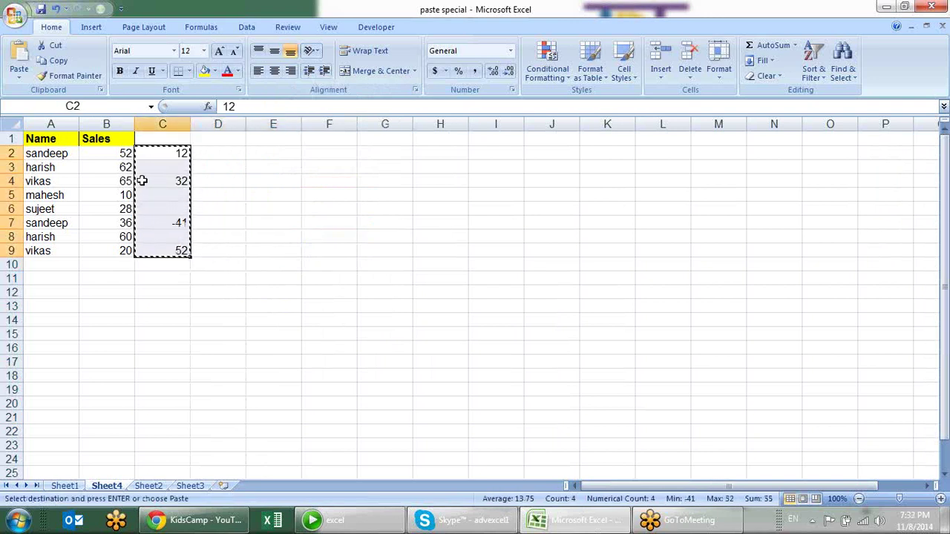
- Paste Special with Operation Add onto B2:B9, making B2 64 and B7 -5
left_click_drag(125, 153, 126, 250)
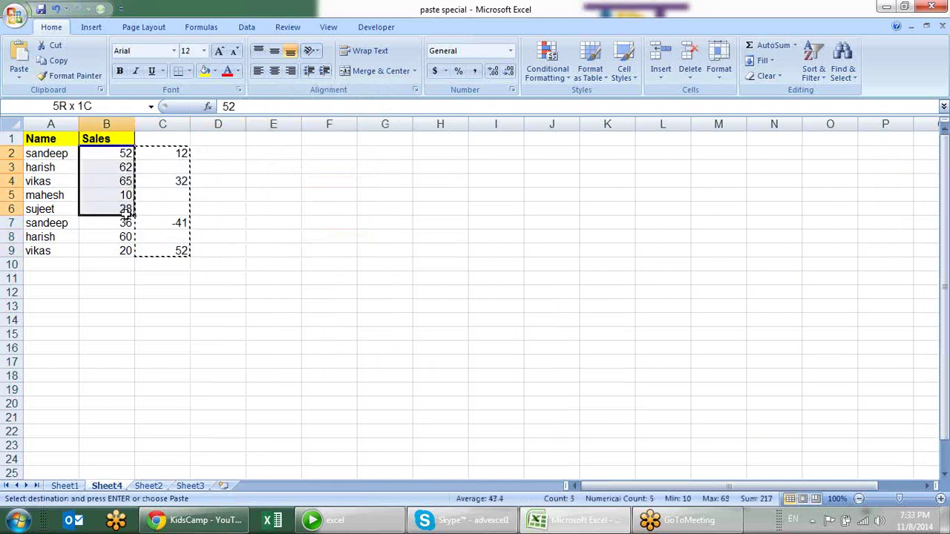
right_click(125, 153)
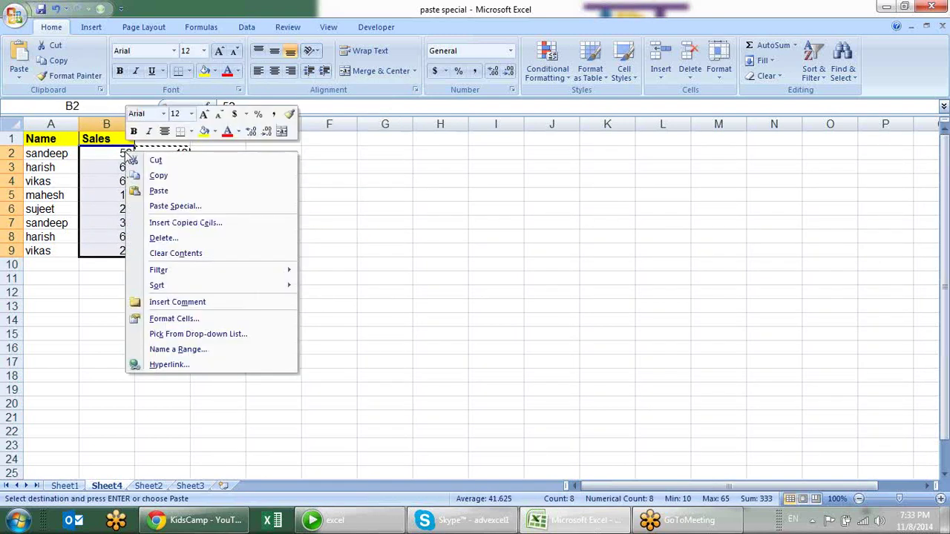
left_click(175, 206)
left_click_drag(197, 93, 410, 116)
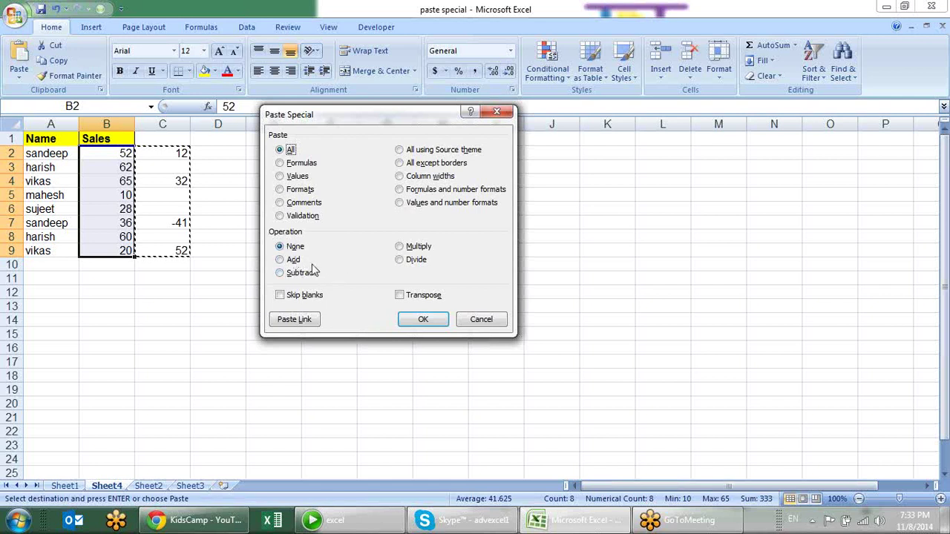
left_click(284, 264)
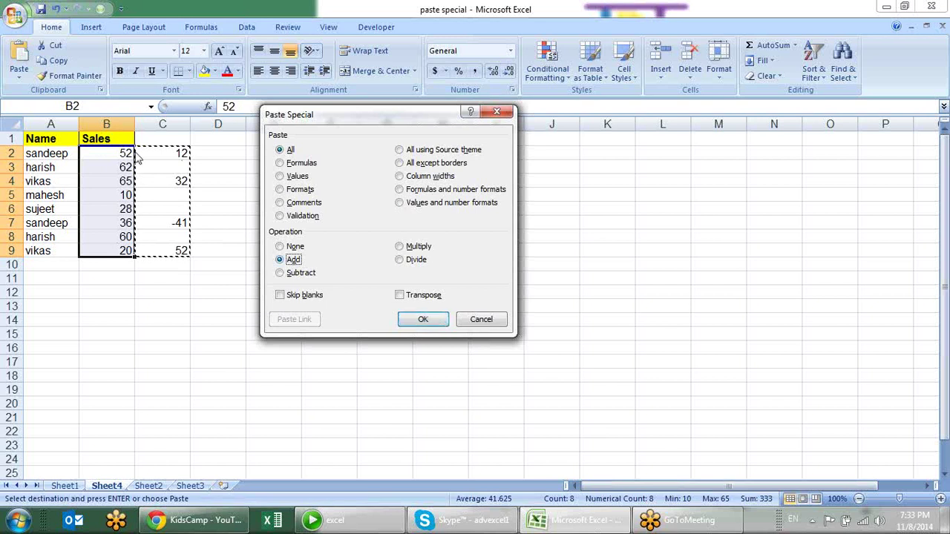
left_click(422, 319)
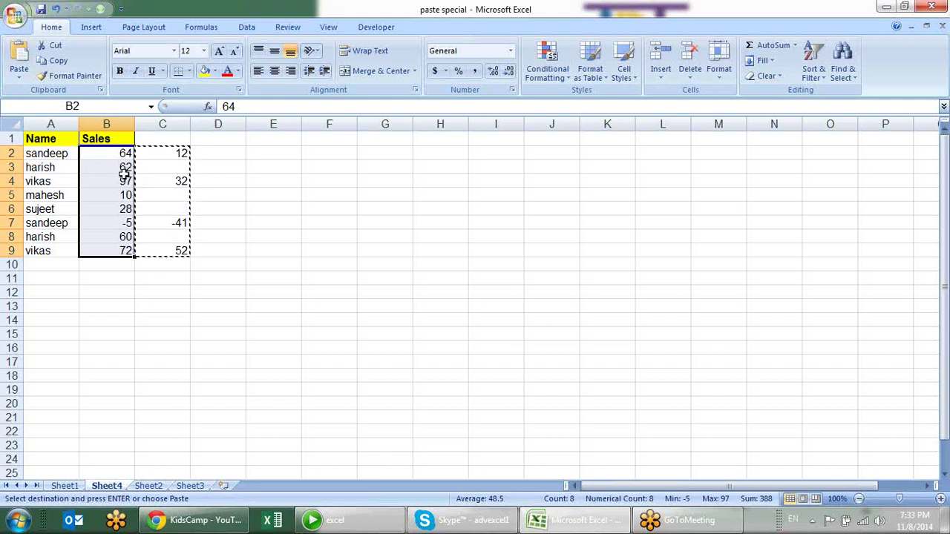
key("Escape")
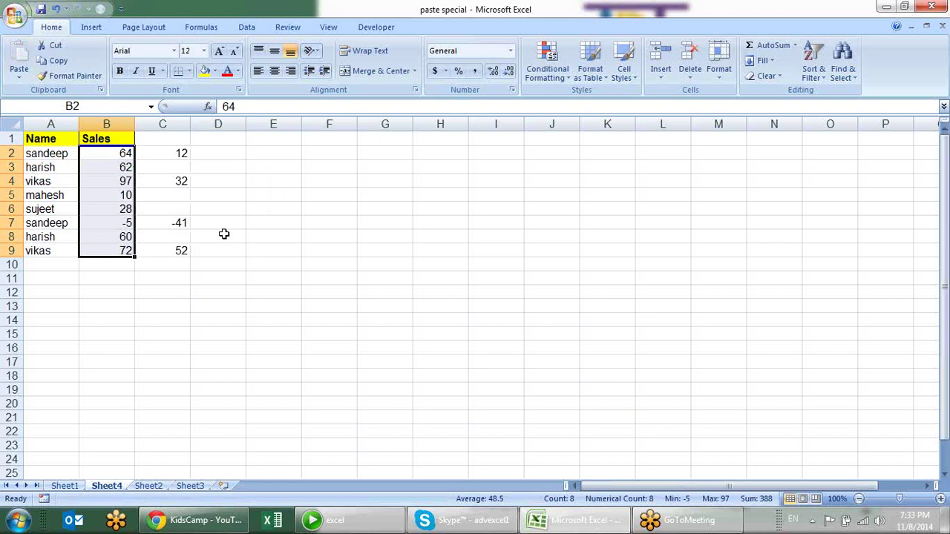
- Enter 65 in both B7 and C7
left_click(218, 183)
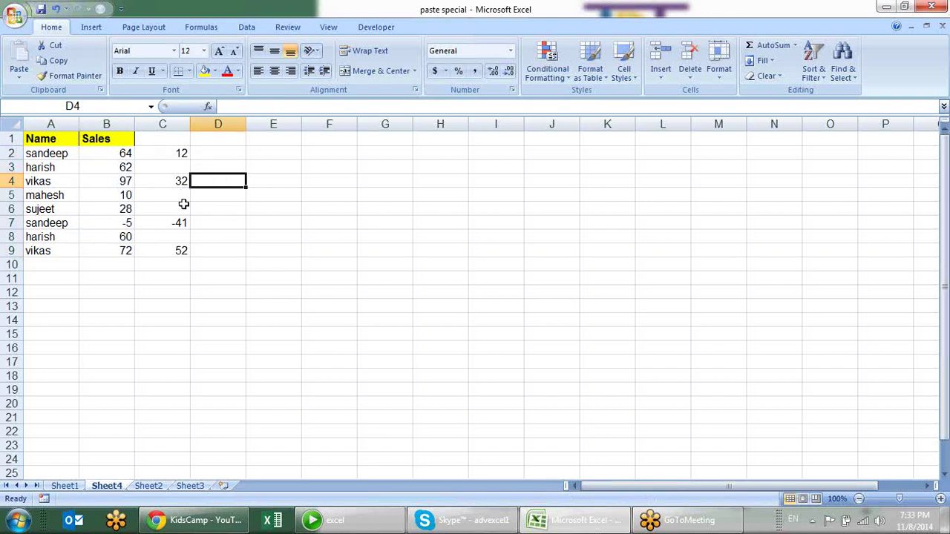
left_click(129, 222)
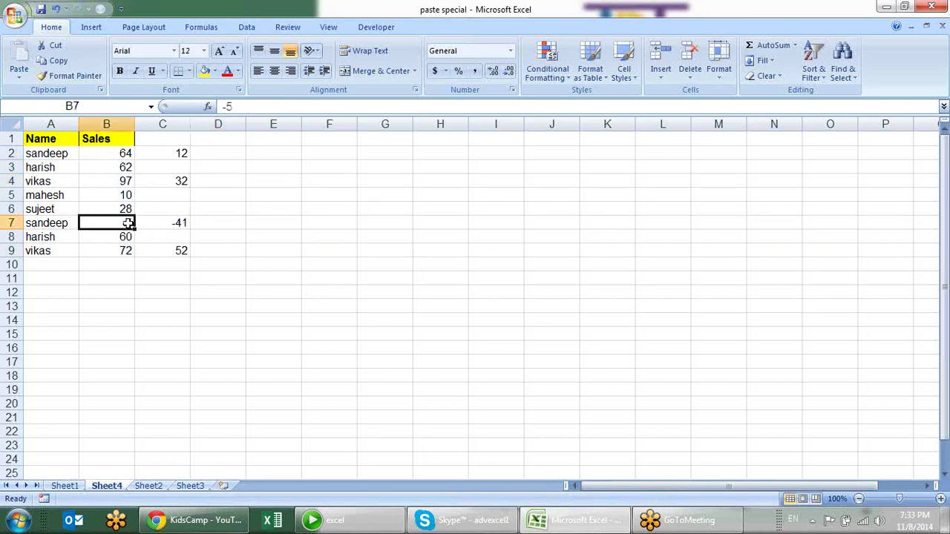
type("65")
left_click(180, 221)
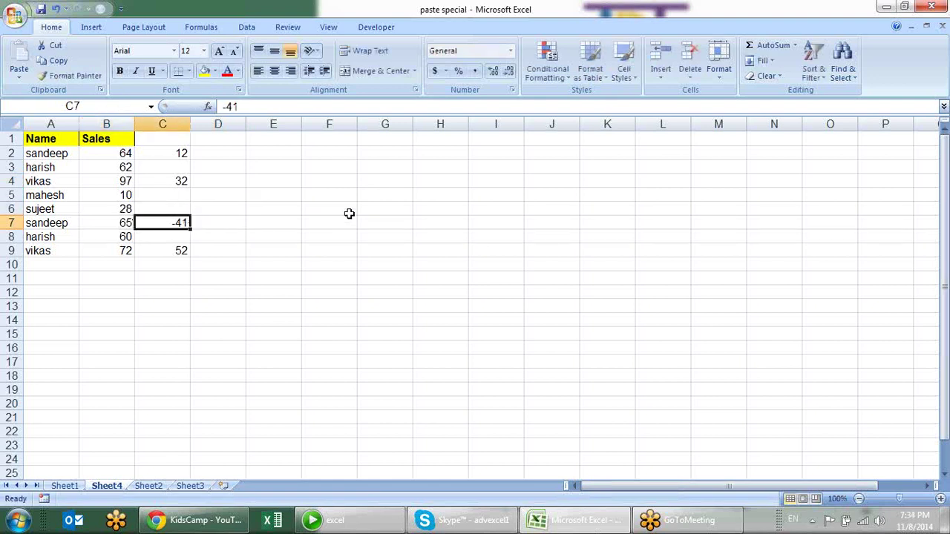
type("65")
key("Return")
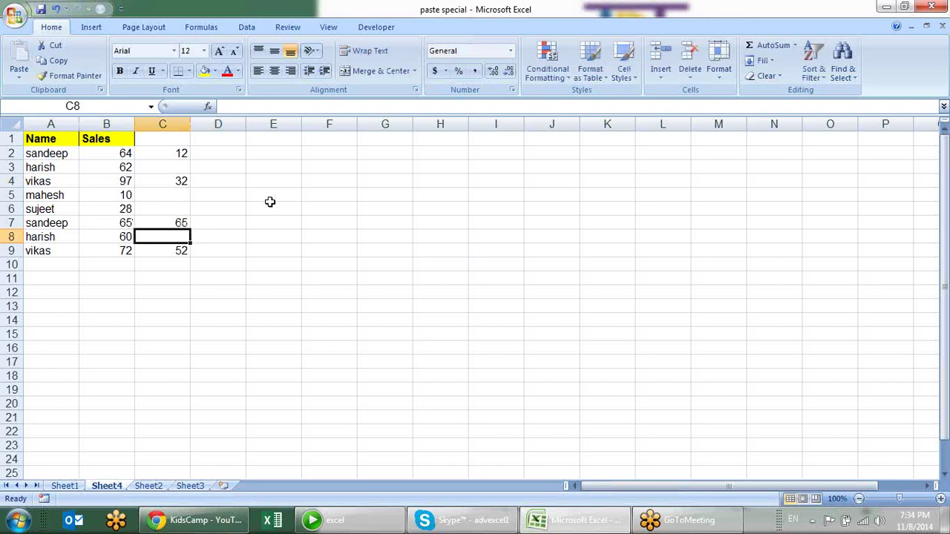
- Check the column B and C values, then change C7 to 25
left_click(178, 154)
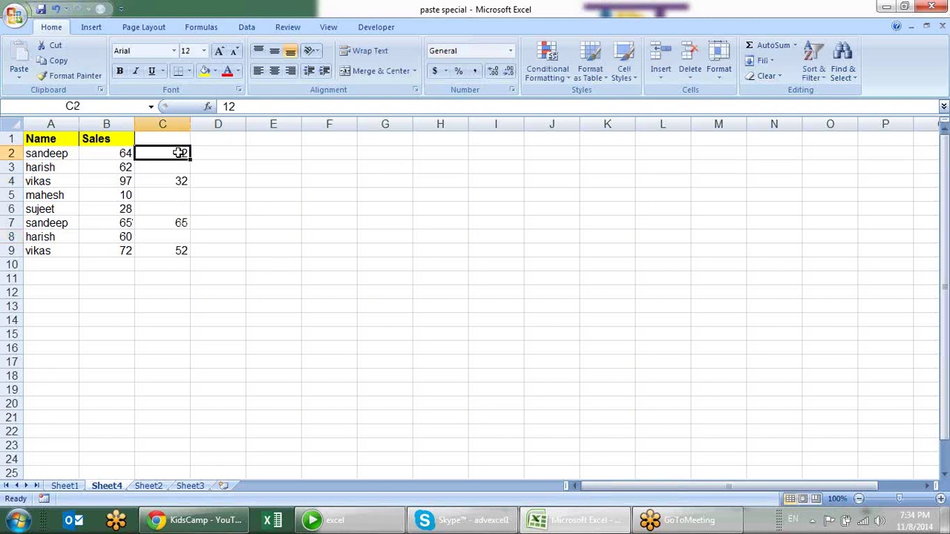
left_click(123, 157)
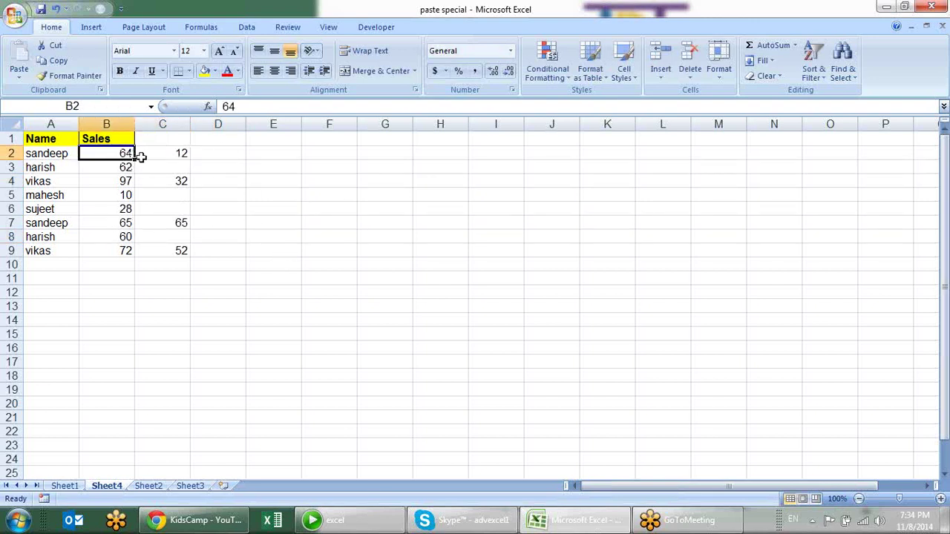
left_click(176, 154)
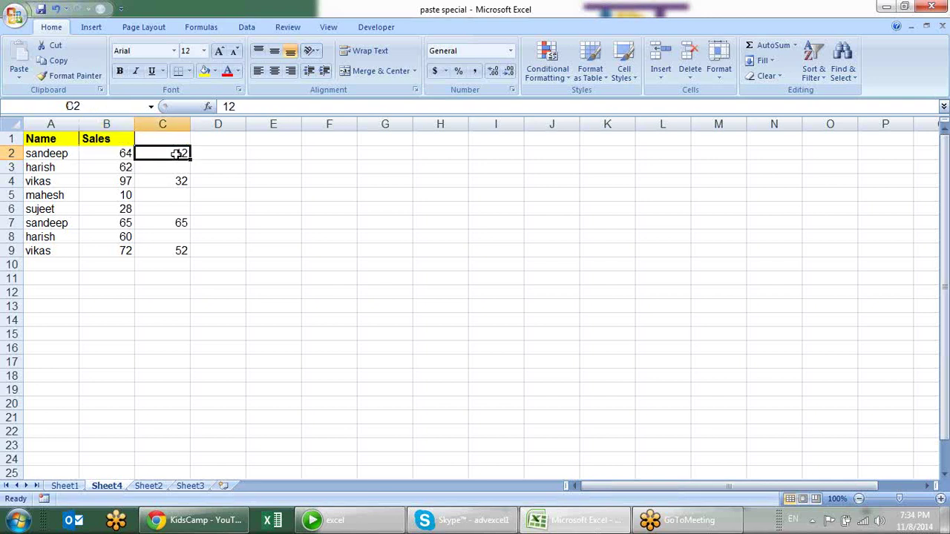
left_click(173, 182)
left_click(173, 226)
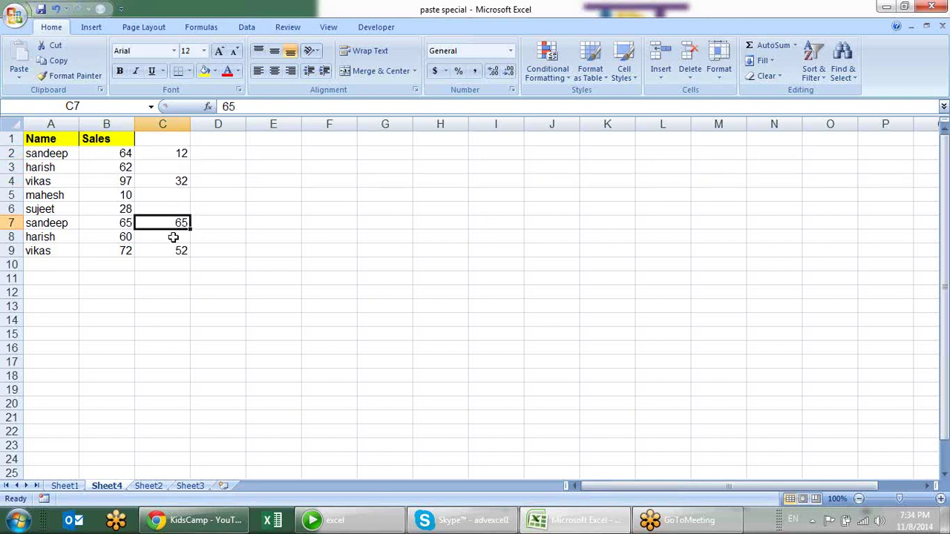
left_click(173, 253)
left_click(169, 224)
type("25")
key("Return")
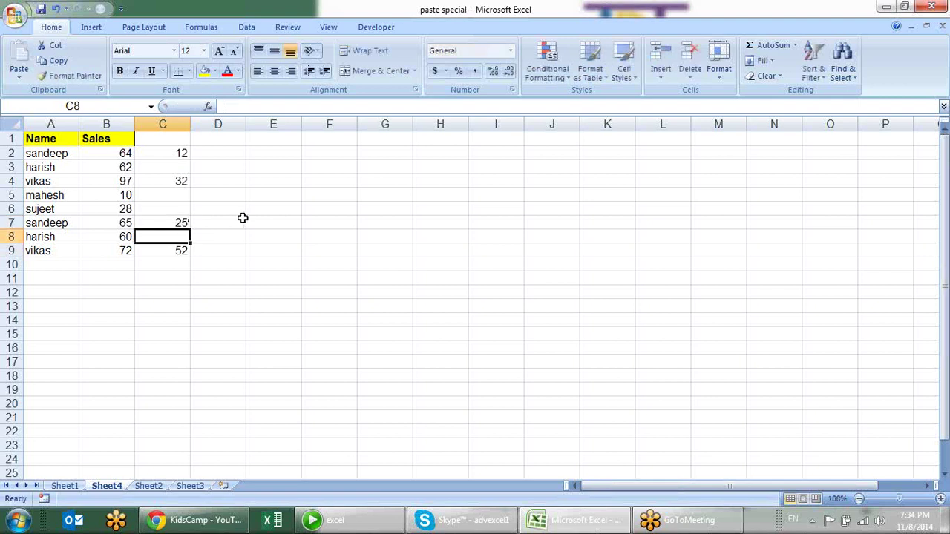
- Check the values in B2, C2, B3 and the blank C3
left_click(187, 153)
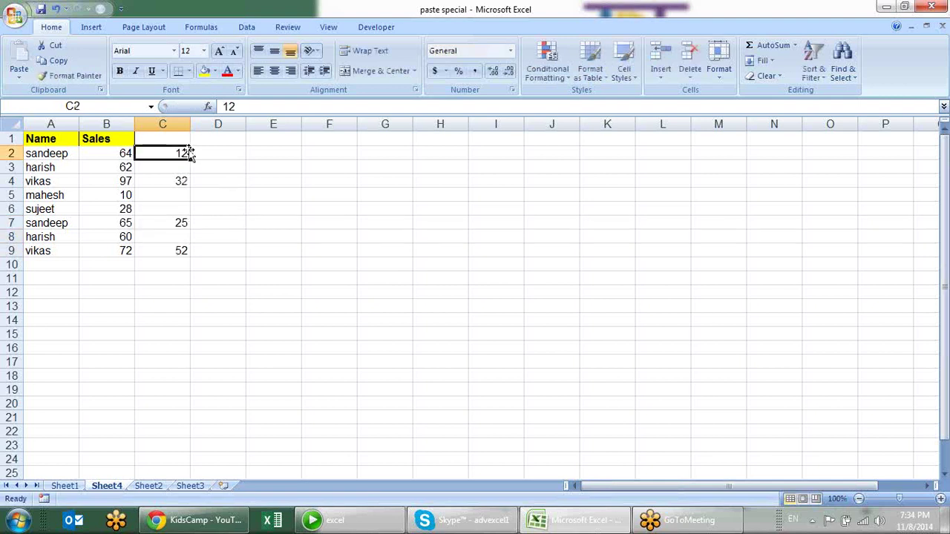
left_click(121, 155)
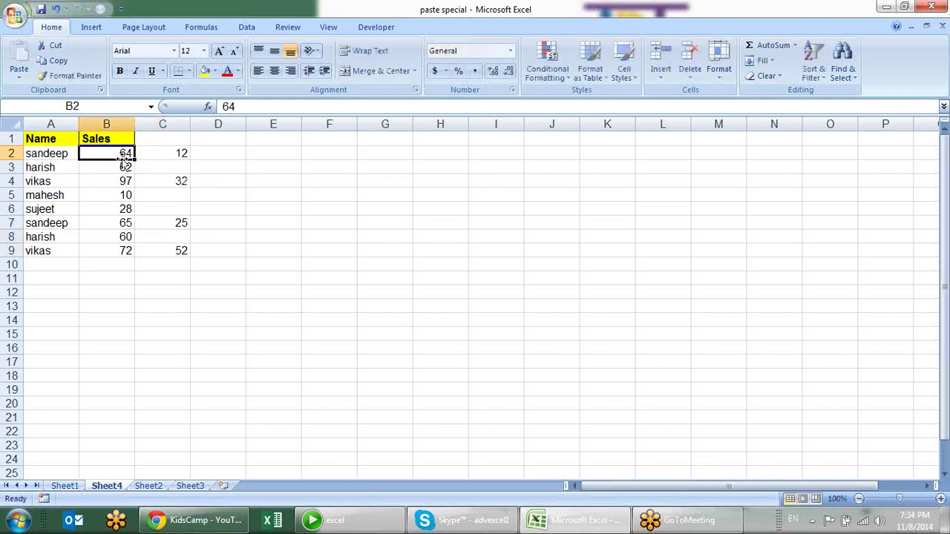
left_click(153, 166)
left_click(121, 168)
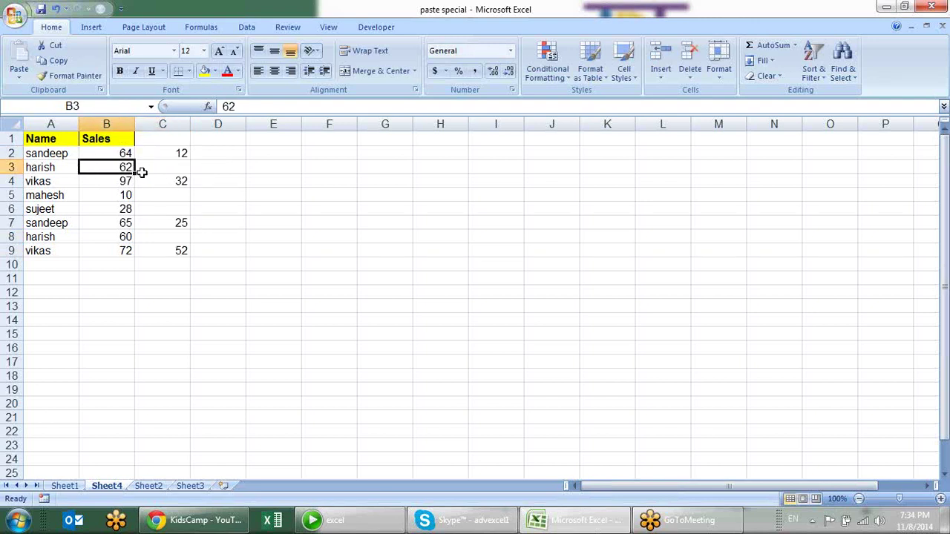
left_click(212, 150)
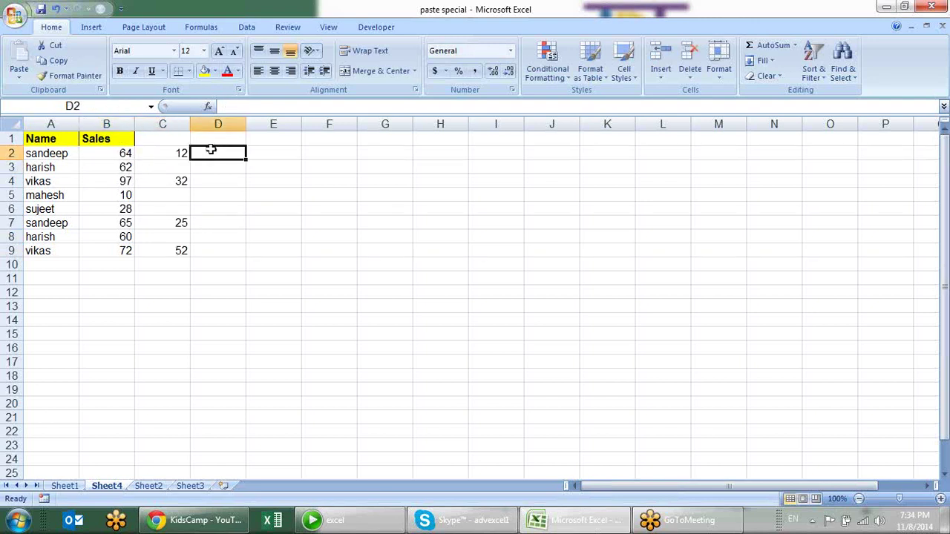
type("=if")
key("Tab")
left_click(178, 154)
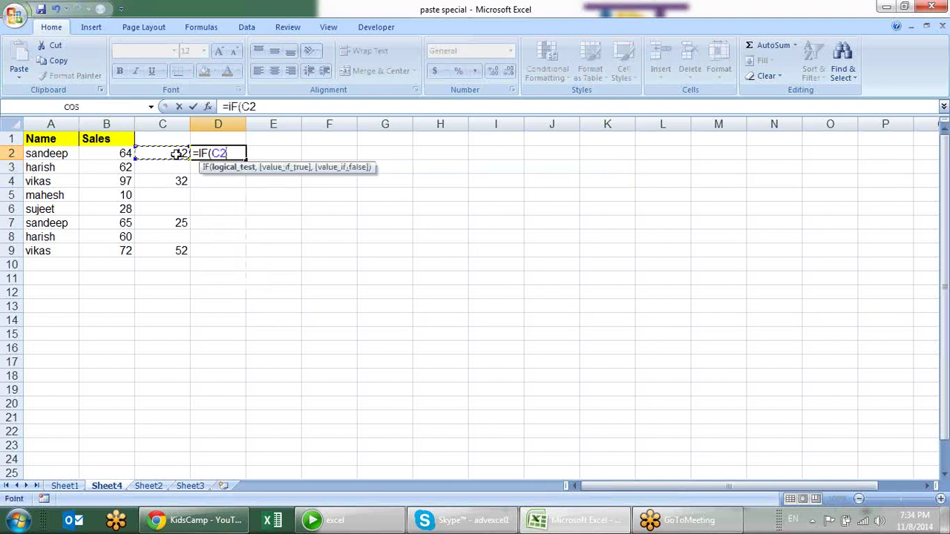
type("=")
type(",")
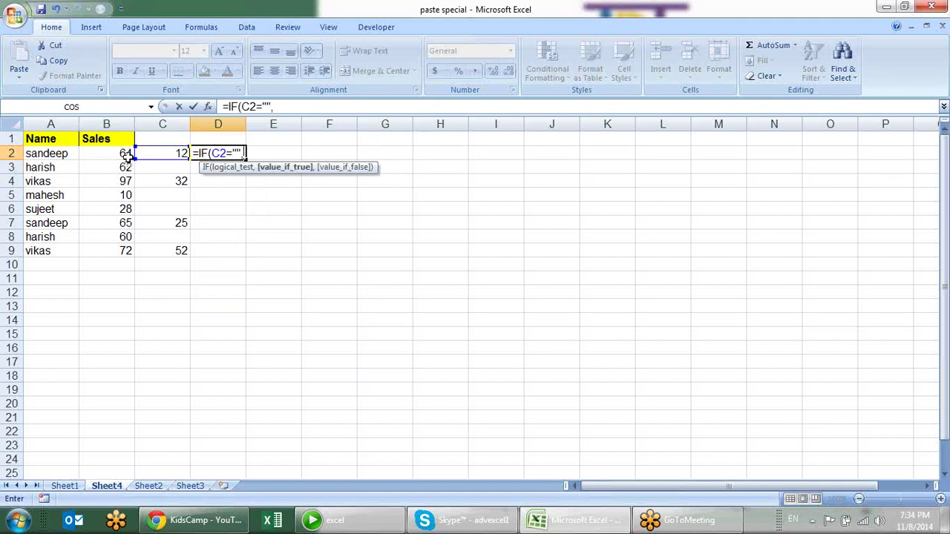
left_click(123, 153)
type(",")
left_click(170, 153)
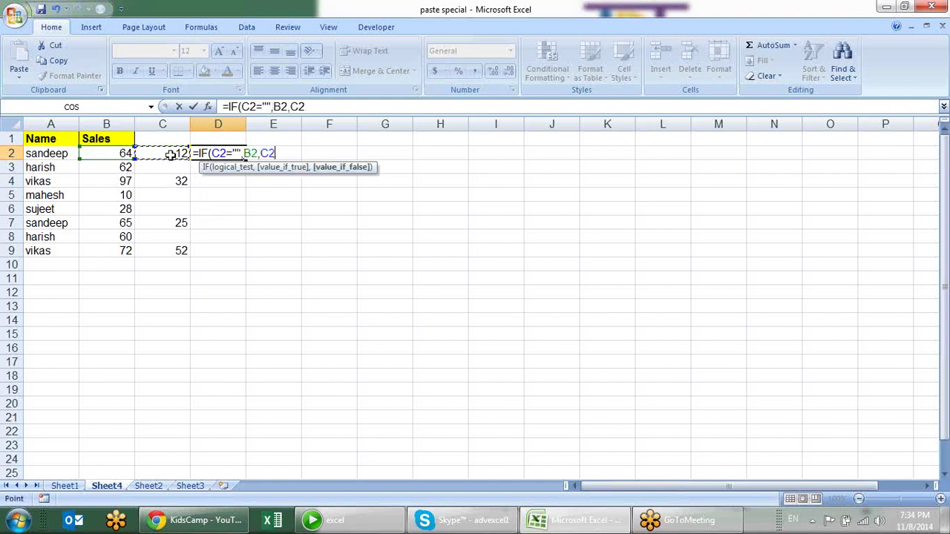
key("Return")
left_click(235, 154)
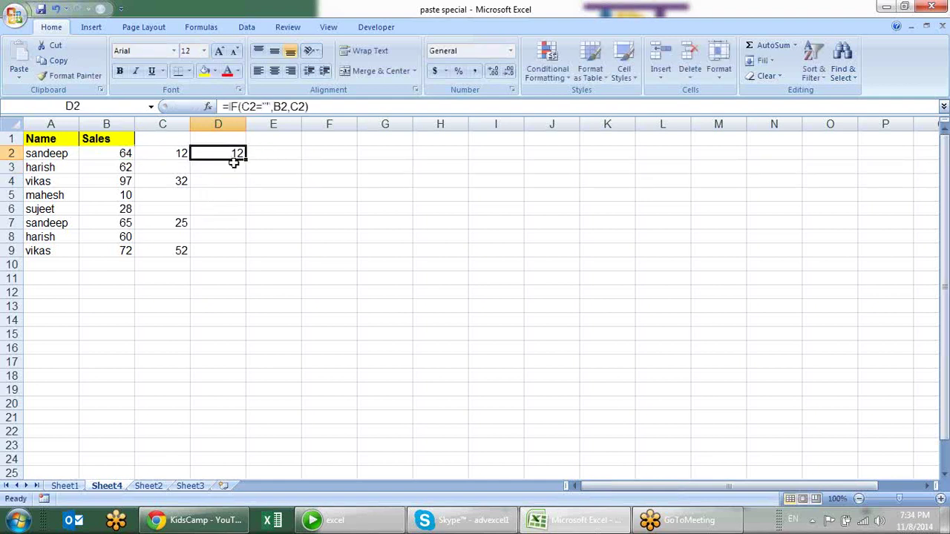
left_click_drag(246, 159, 256, 267)
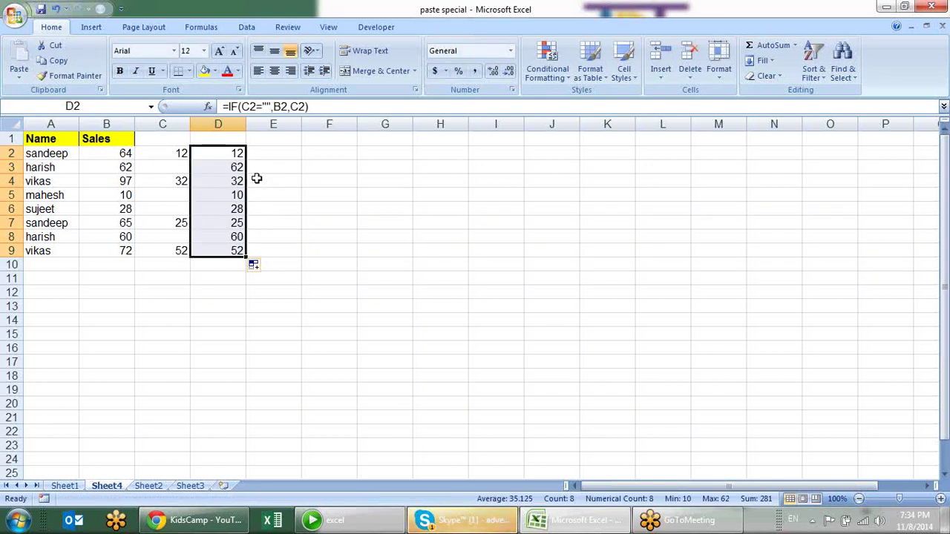
key("Delete")
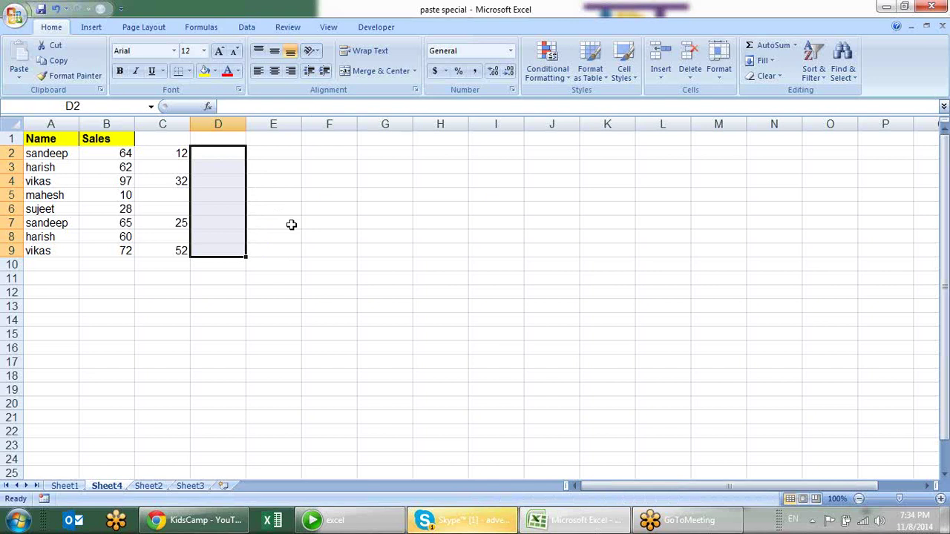
left_click(297, 231)
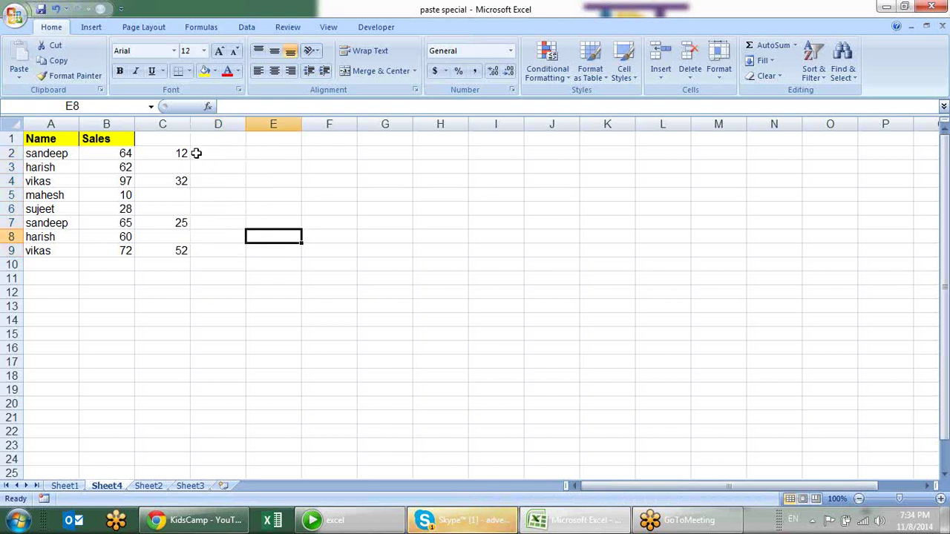
- Copy column C's values C2:C9, try a plain paste over Sales at B2, then undo it
left_click_drag(193, 153, 175, 199)
left_click_drag(171, 152, 179, 252)
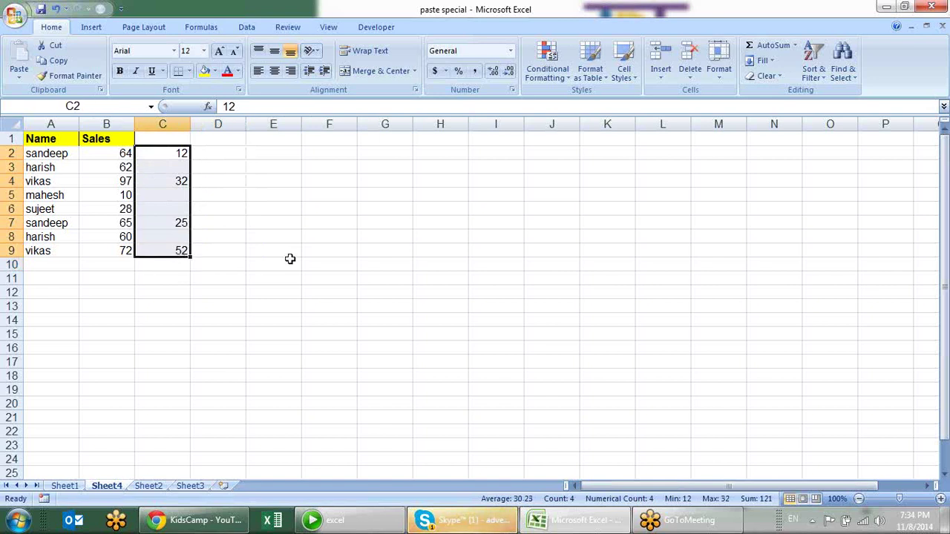
key("ctrl+c")
left_click(106, 156)
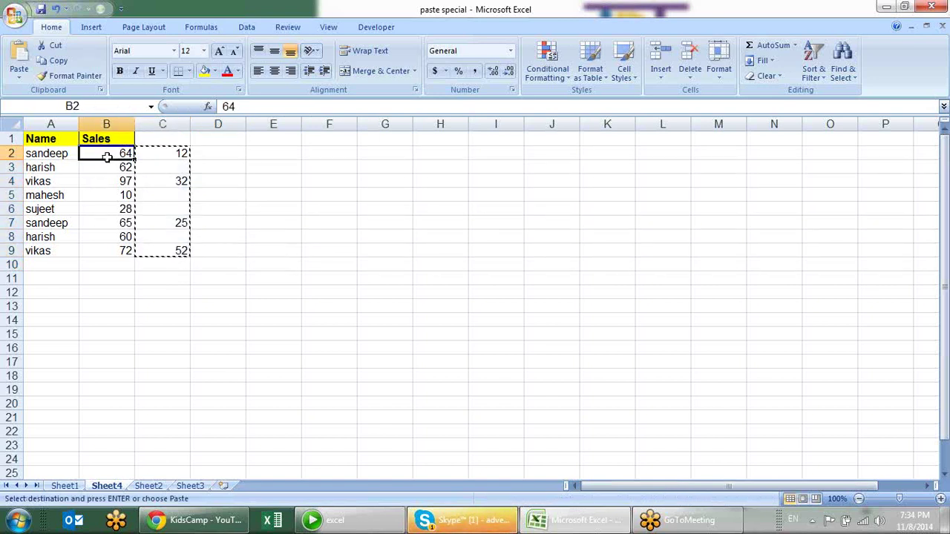
key("ctrl+v")
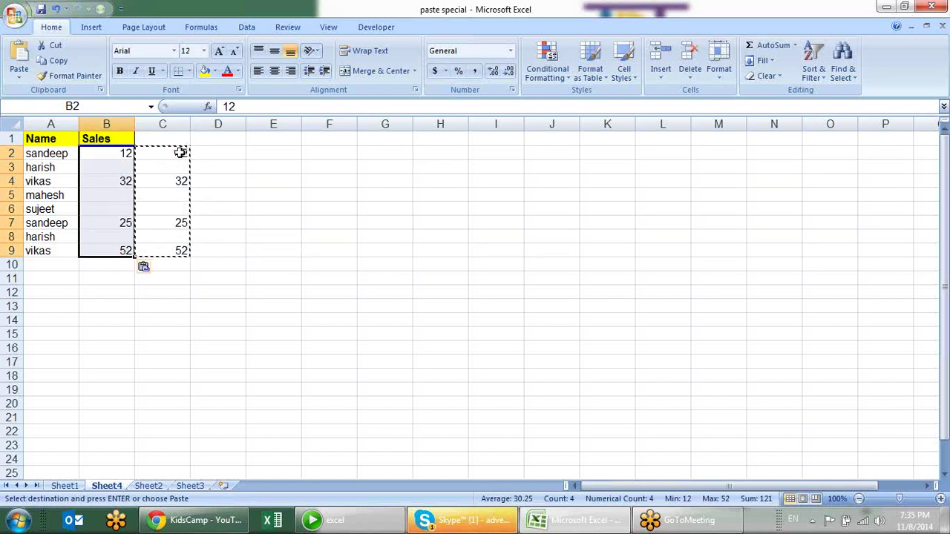
key("ctrl+z")
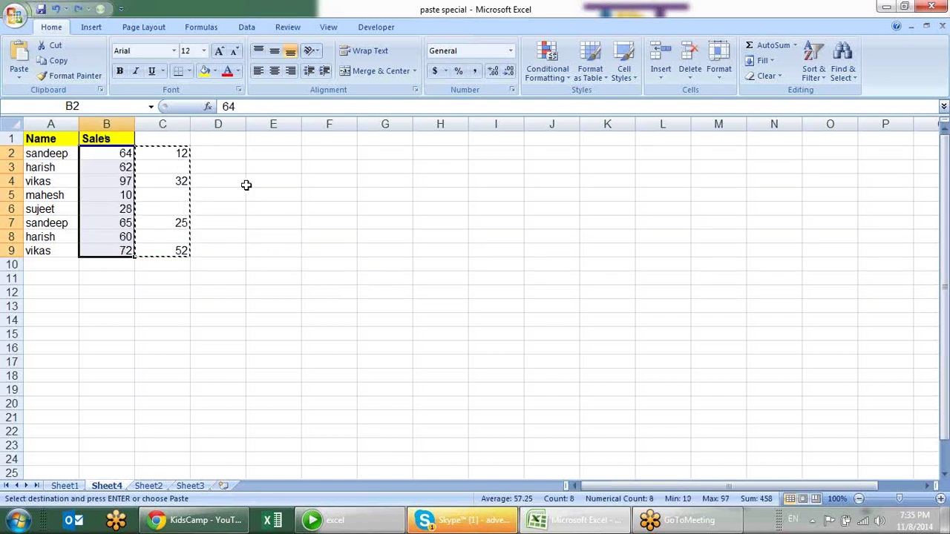
left_click(248, 185)
- Paste the copied C values into the Sales column at B2 with Skip blanks checked
left_click(126, 156)
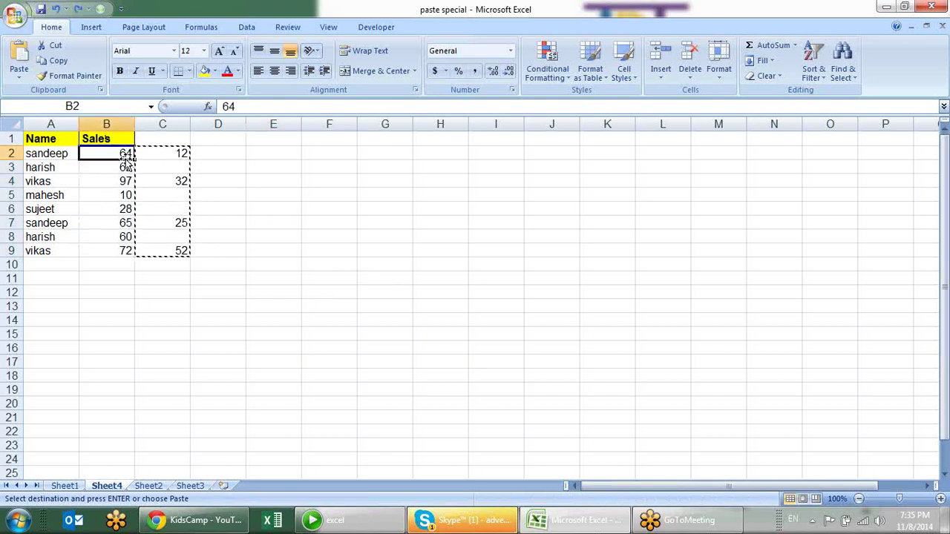
right_click(125, 159)
left_click(185, 207)
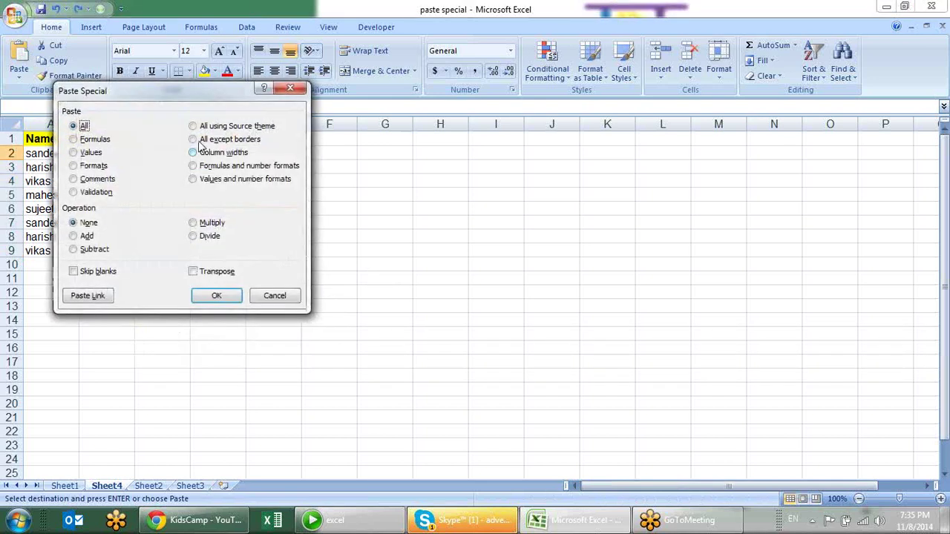
left_click_drag(148, 90, 323, 100)
left_click(266, 282)
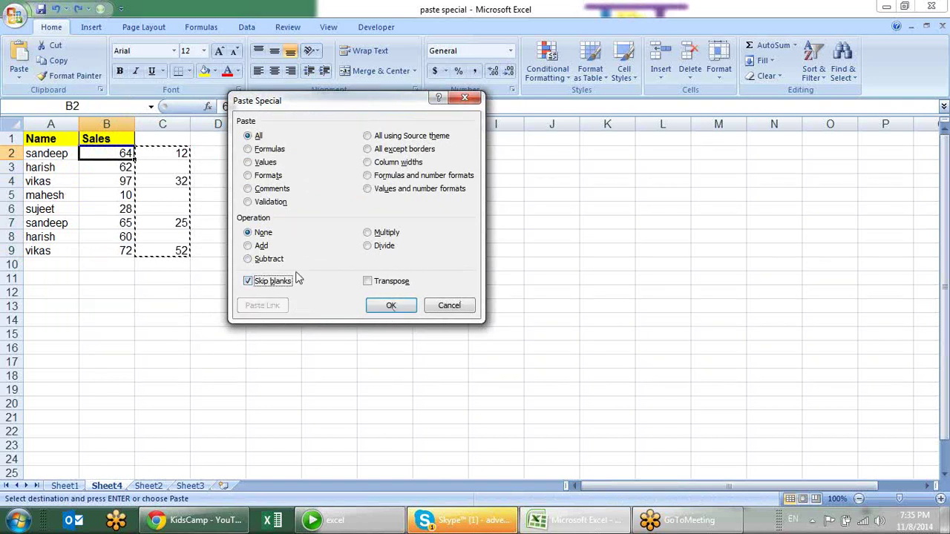
left_click(412, 306)
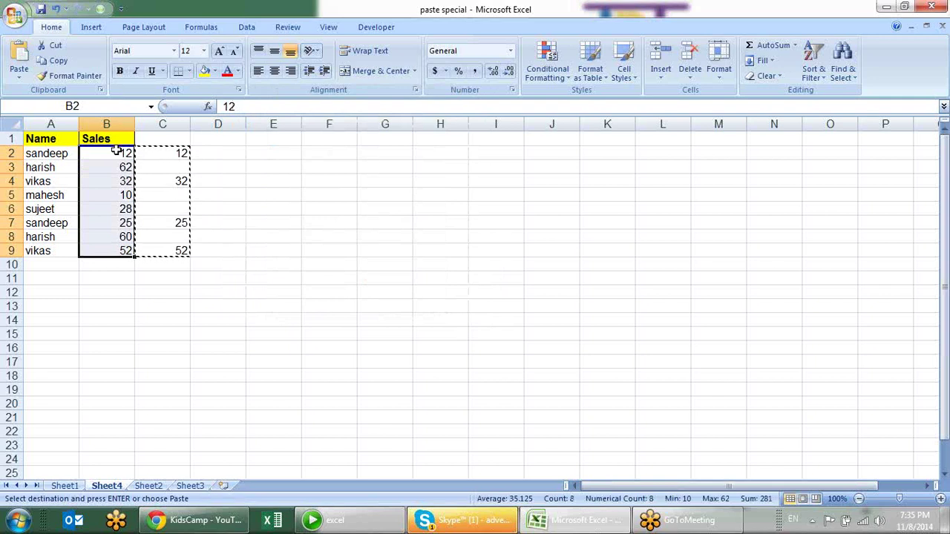
- Confirm B3 kept 62 beside blank C3, end copy mode, and move to Sheet2
left_click(162, 168)
left_click(121, 167)
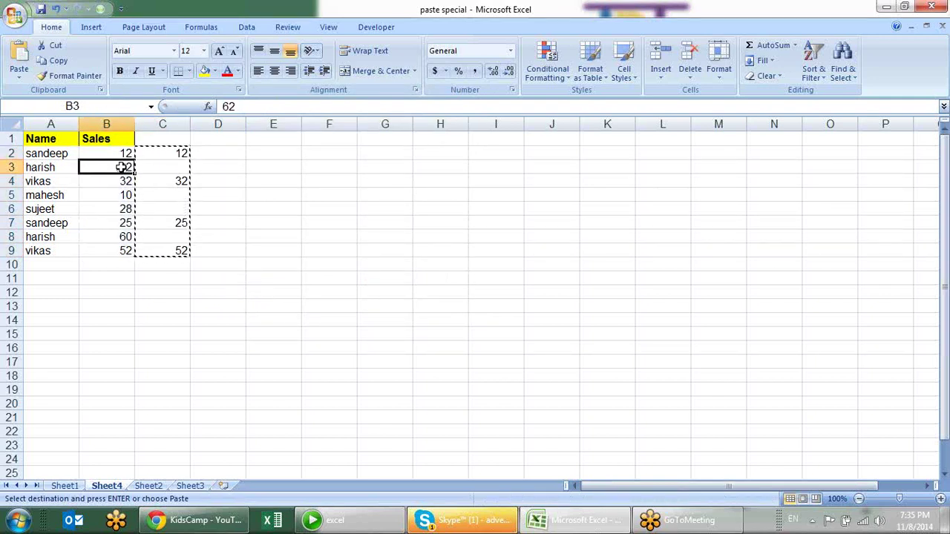
key("Escape")
left_click(240, 185)
left_click(248, 208)
left_click(289, 229)
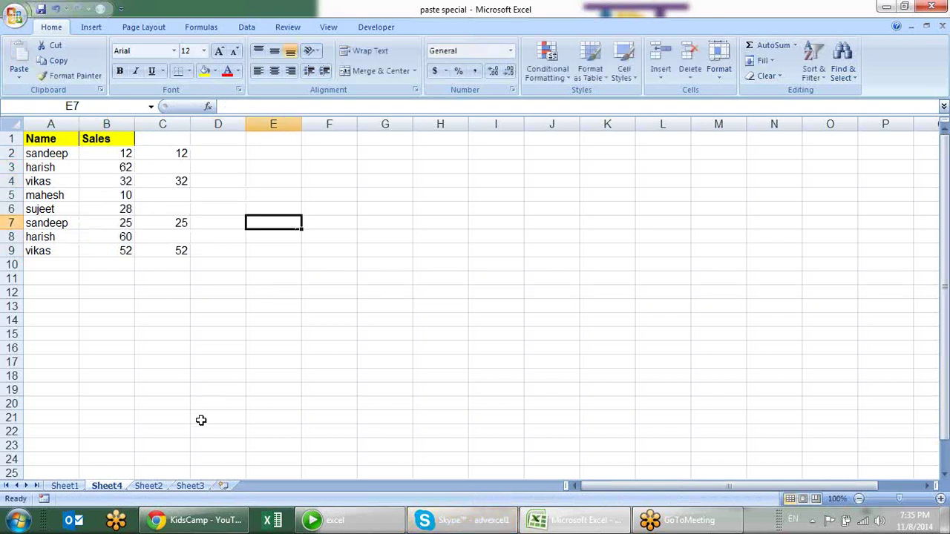
left_click(150, 487)
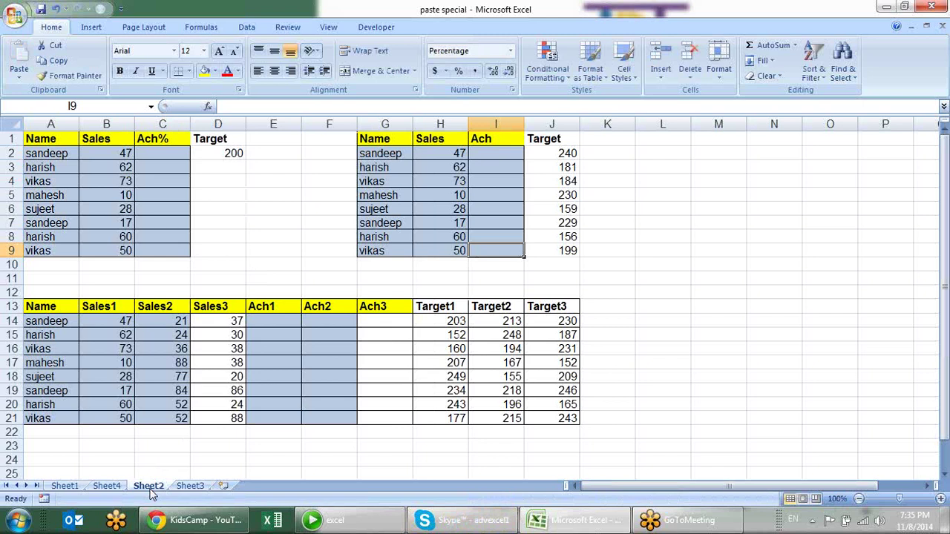
- Inspect the 200 target value and the empty Ach% cells in column C
left_click(231, 173)
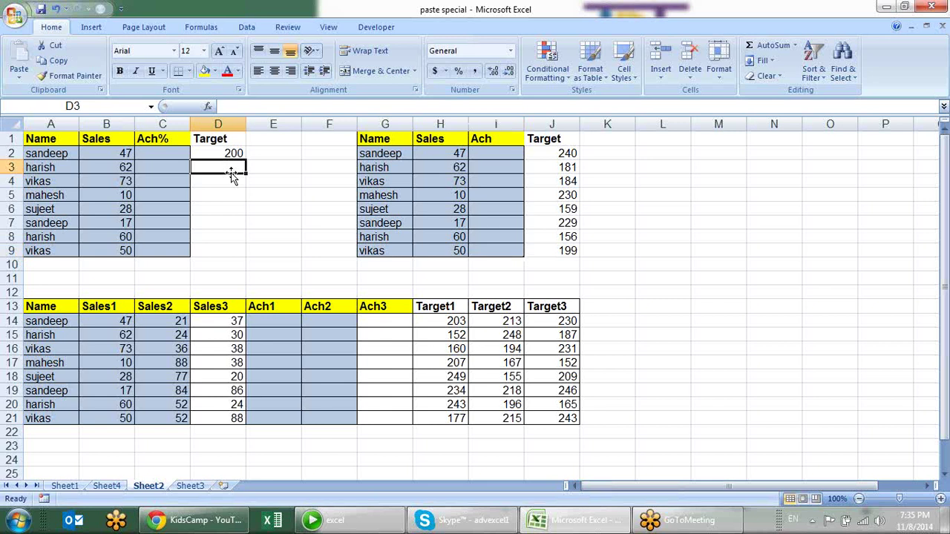
left_click(225, 153)
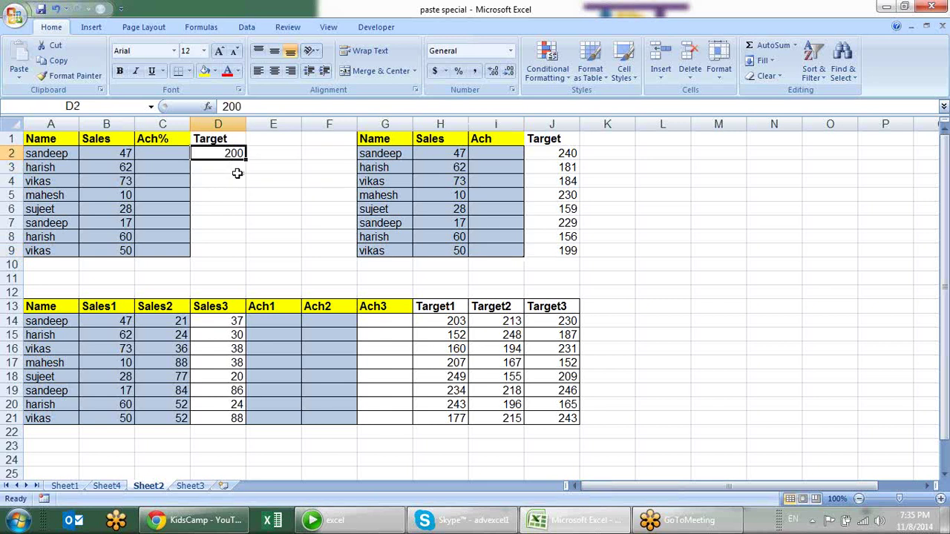
left_click(163, 154)
left_click(165, 166)
left_click(169, 205)
left_click(174, 231)
left_click(170, 251)
left_click(160, 156)
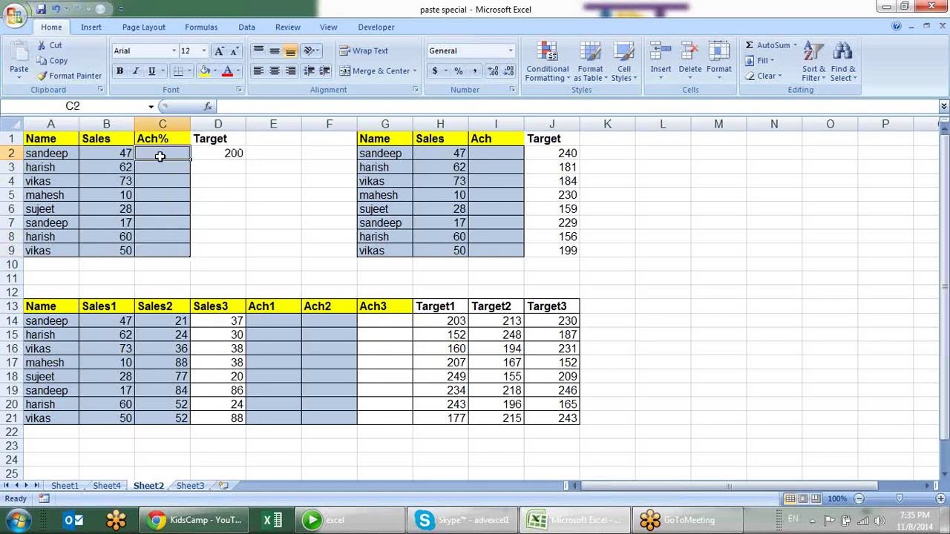
- Copy the Sales figures B2:B9 into the Ach% column C2:C9
left_click_drag(121, 154, 126, 253)
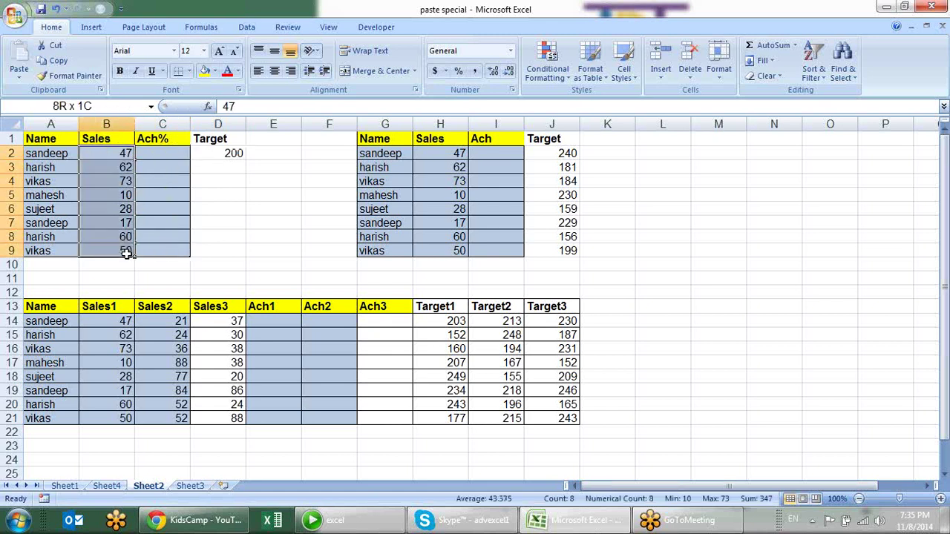
key("ctrl+c")
left_click(169, 153)
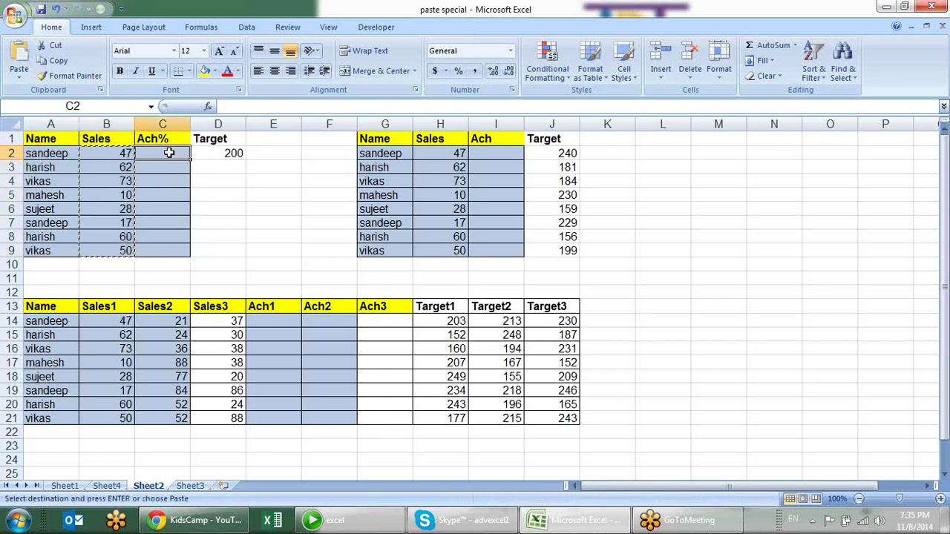
key("Return")
- Divide C2:C9 by the copied 200 target via Paste Special Divide, formatted as percentages
left_click(241, 153)
key("ctrl+c")
left_click_drag(149, 153, 170, 250)
key("alt+e")
key("s")
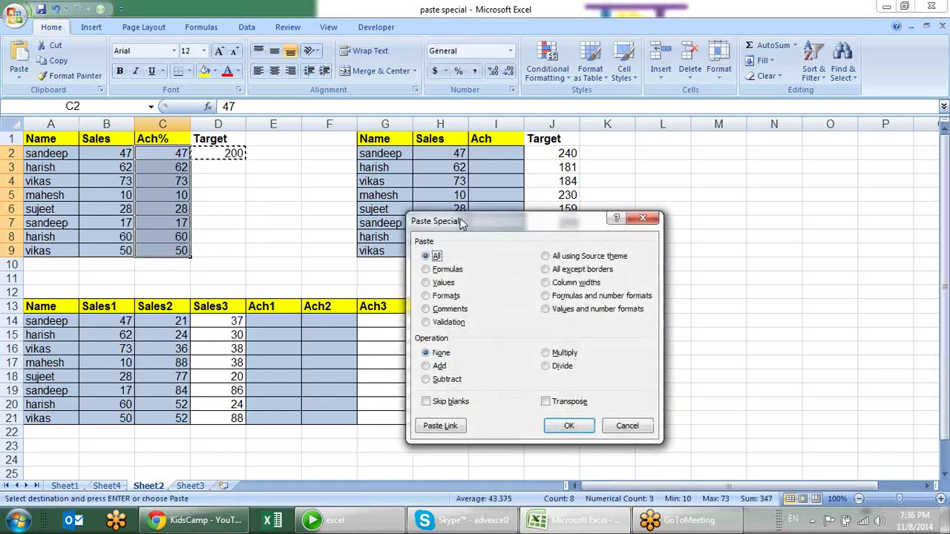
left_click_drag(460, 222, 389, 134)
left_click(486, 280)
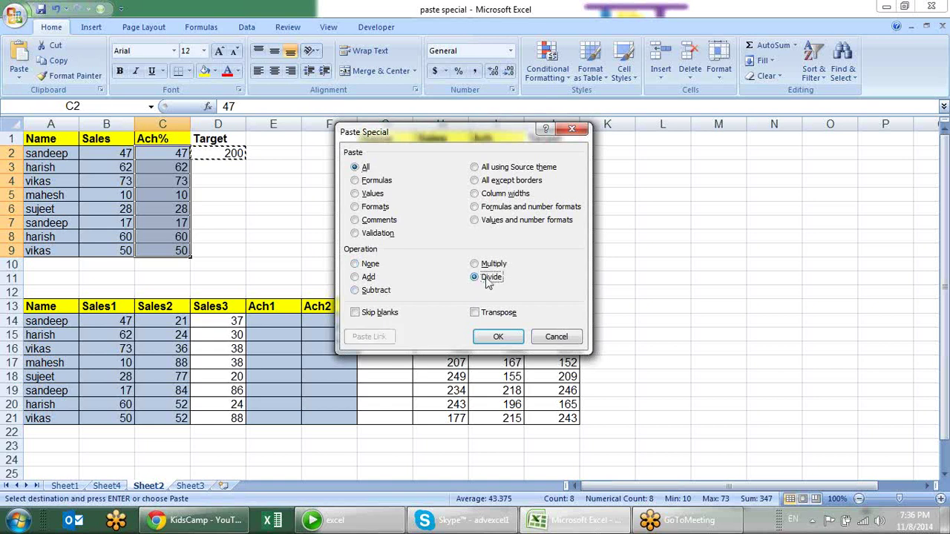
left_click(498, 336)
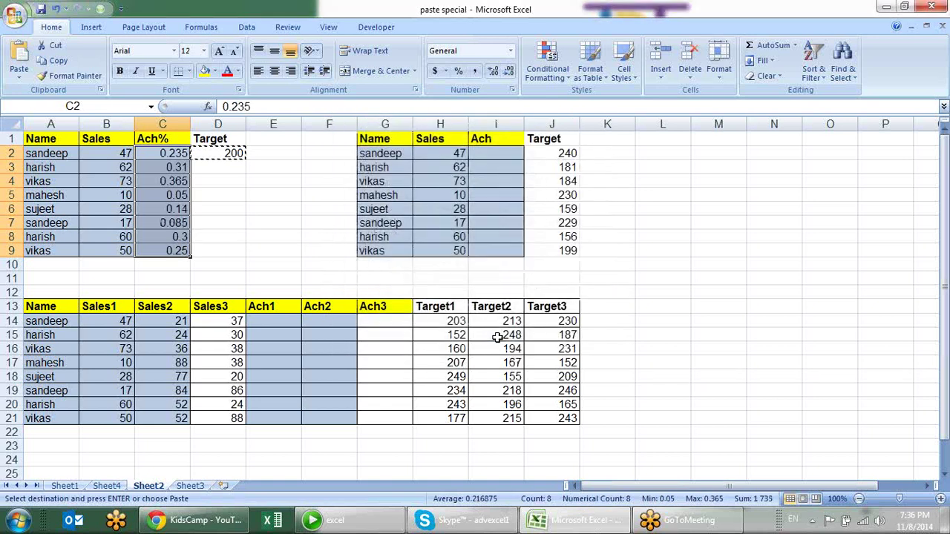
left_click(458, 70)
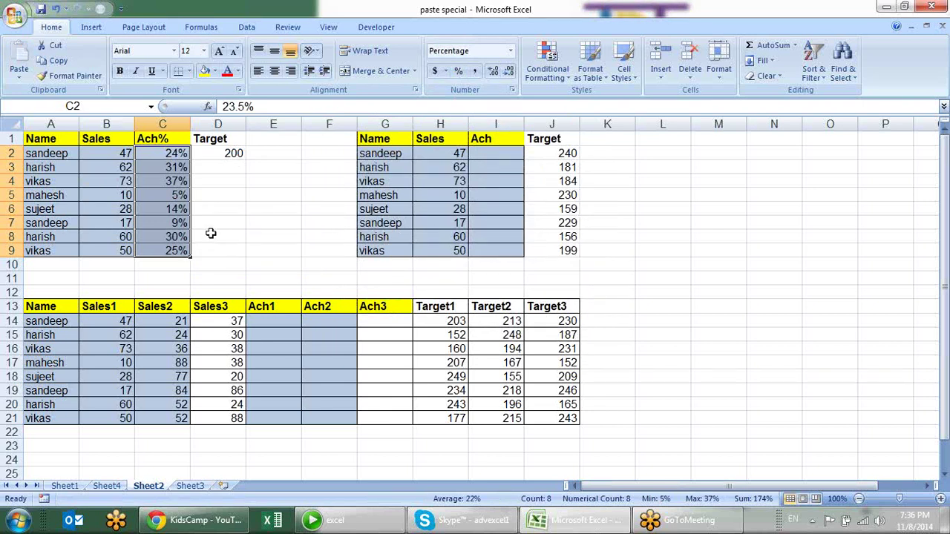
left_click(223, 154)
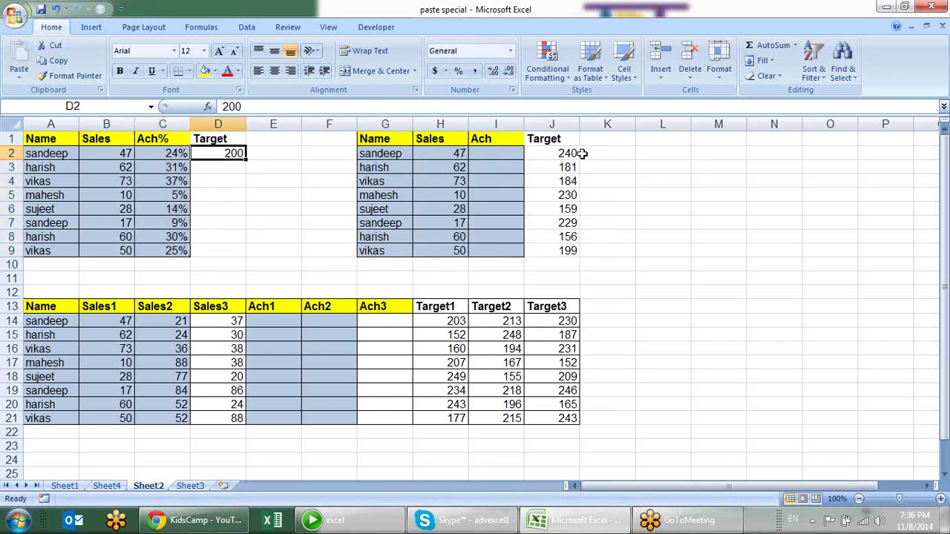
- Copy the second table's Sales figures H2:H9 into the Ach column I2:I9
left_click_drag(583, 154, 568, 251)
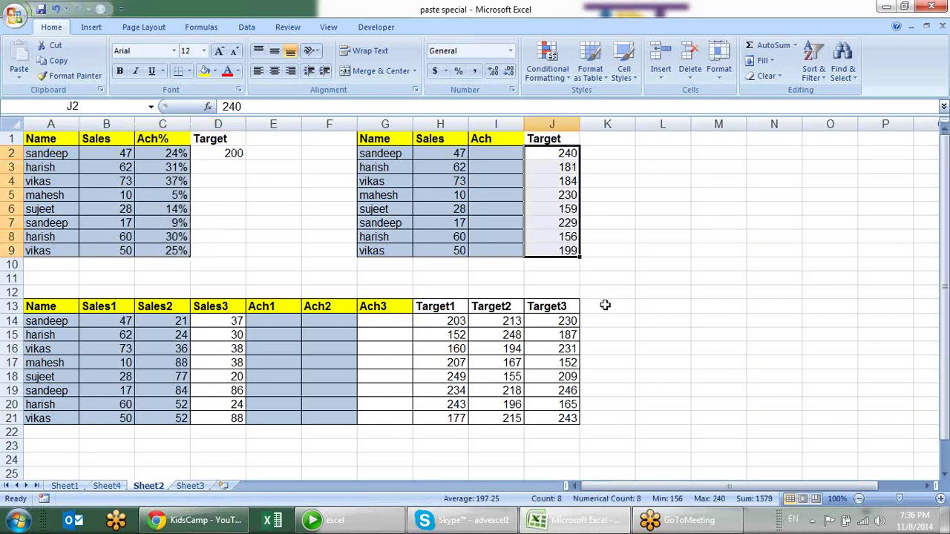
left_click_drag(462, 153, 469, 254)
key("ctrl+c")
left_click(497, 158)
key("Return")
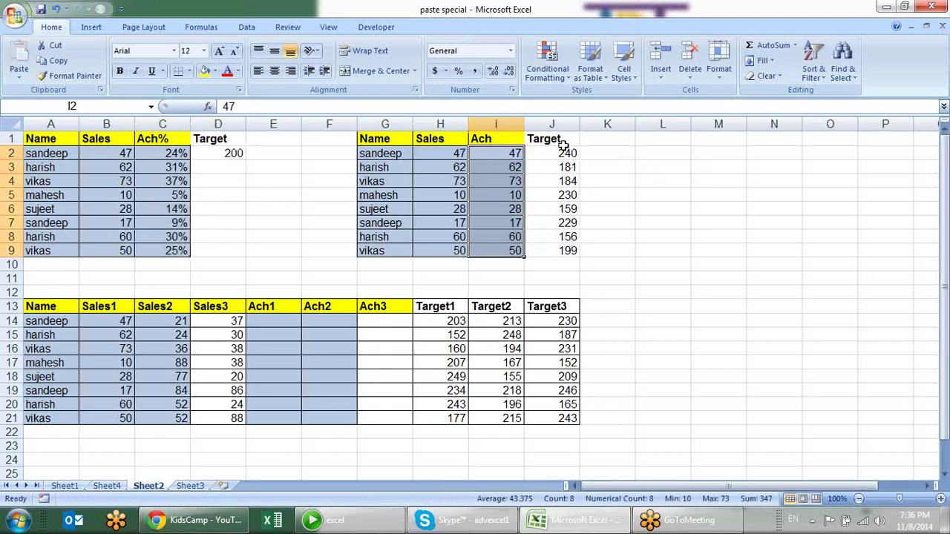
- Divide I2:I9 by the copied Targets J2:J9 with Paste Special Divide, shown as percentages
left_click_drag(566, 153, 568, 250)
key("ctrl+c")
mouse_move(512, 153)
left_mouse_down()
mouse_move(513, 252)
mouse_move(504, 158)
left_mouse_up()
left_click(514, 264)
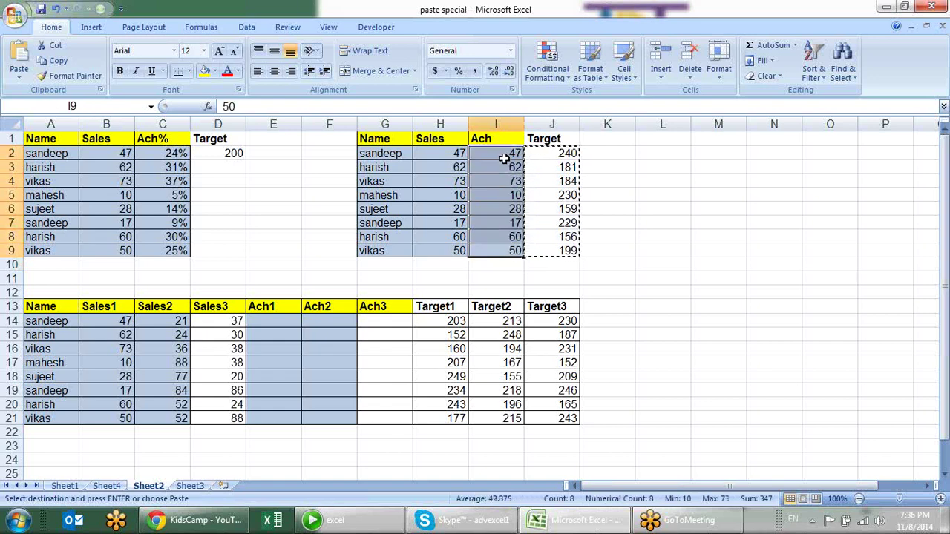
key("alt+e")
key("s")
left_click(492, 276)
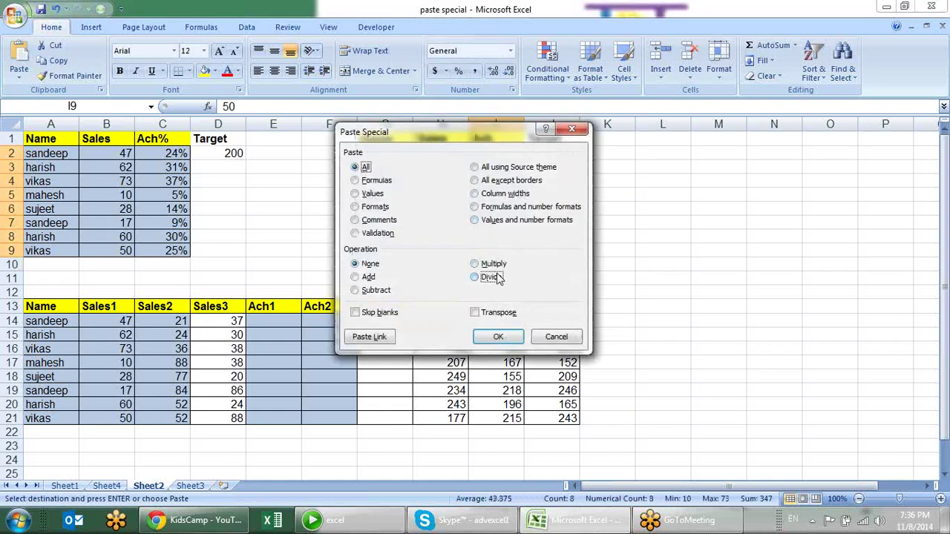
left_click(498, 336)
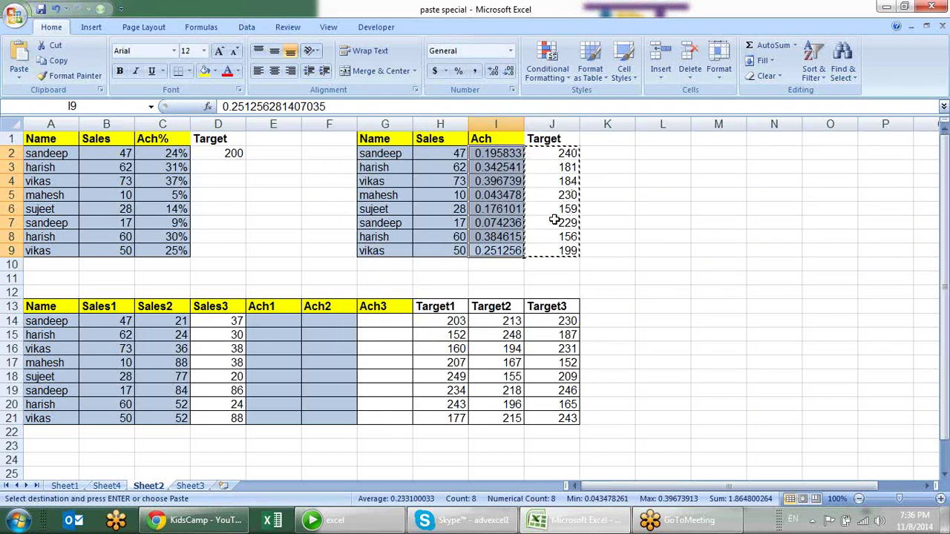
left_click(460, 72)
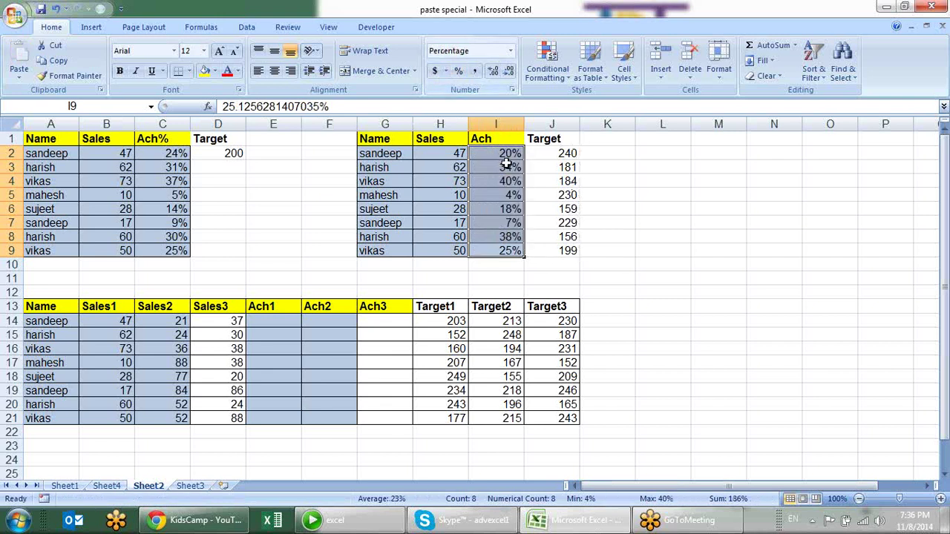
left_click(607, 250)
left_click(561, 180)
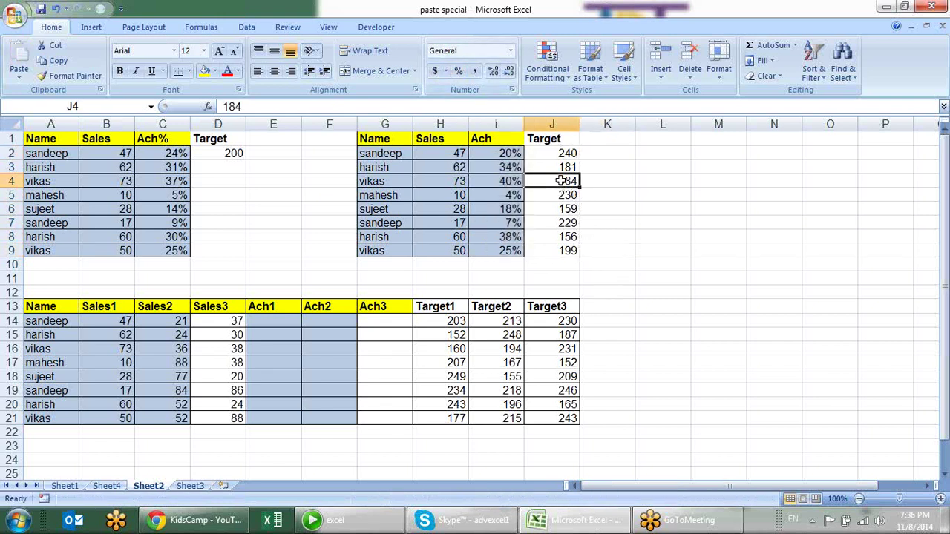
left_click(461, 186)
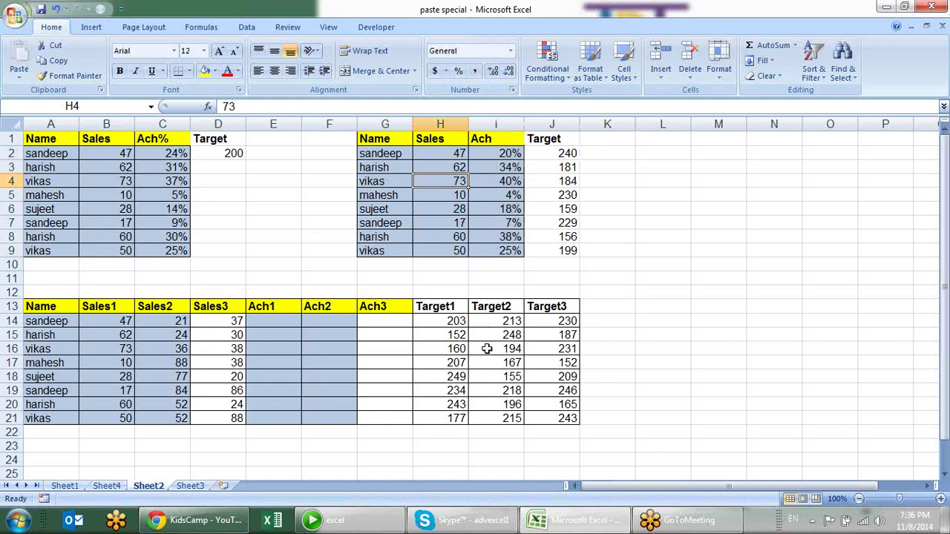
- Give the empty Ach1–Ach3 cells E14:G21 a light grey fill
scroll(562, 186, "down", 1)
scroll(567, 194, "up", 1)
mouse_move(116, 320)
left_mouse_down()
mouse_move(222, 427)
mouse_move(231, 418)
left_mouse_up()
left_click_drag(420, 323, 542, 415)
mouse_move(276, 322)
left_mouse_down()
mouse_move(364, 384)
mouse_move(374, 417)
left_mouse_up()
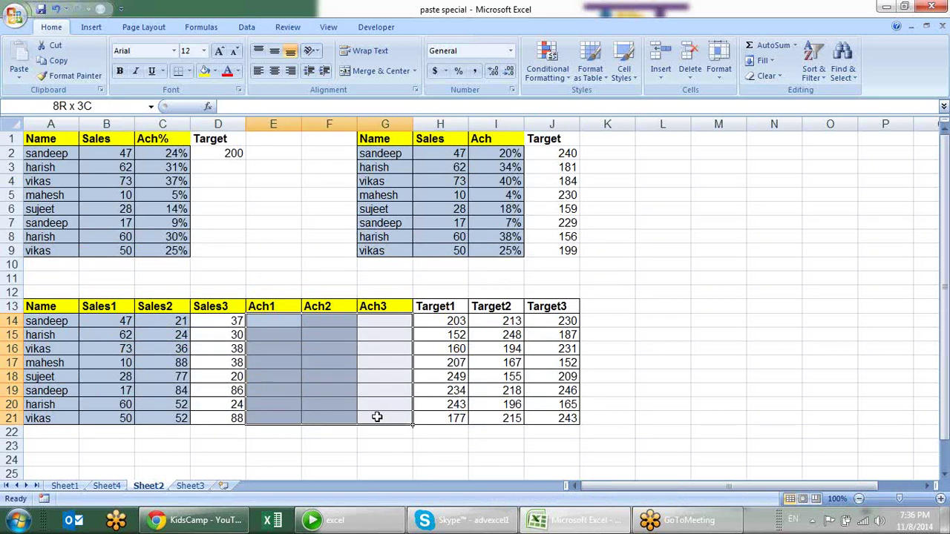
left_click(213, 72)
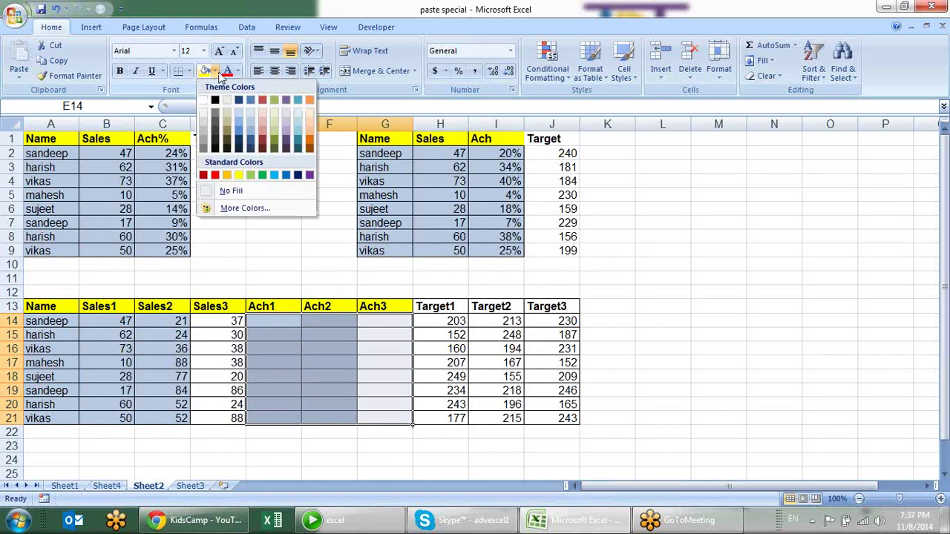
left_click(203, 124)
left_click(662, 348)
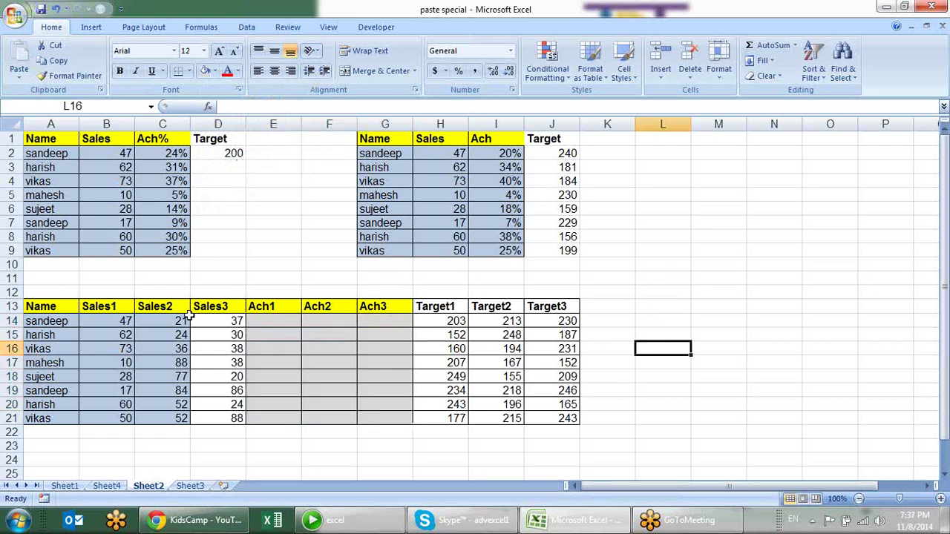
- Copy the Sales1–Sales3 figures B14:D21 into E14:G21
left_click_drag(119, 320, 223, 420)
key("ctrl+c")
left_click(271, 321)
key("ctrl+v")
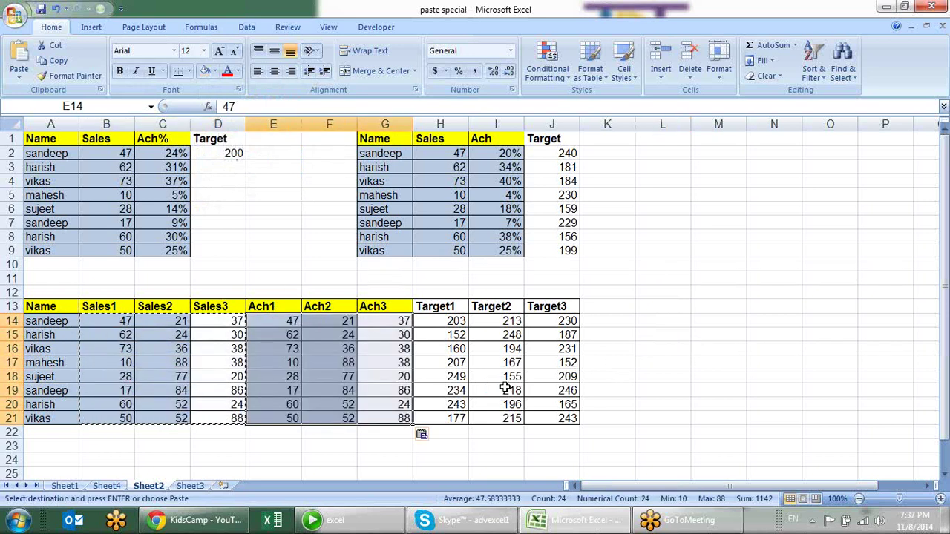
- Divide E14:G21 by the copied Target1–Target3 values H14:J21 and apply Percent Style
left_click_drag(449, 324, 558, 414)
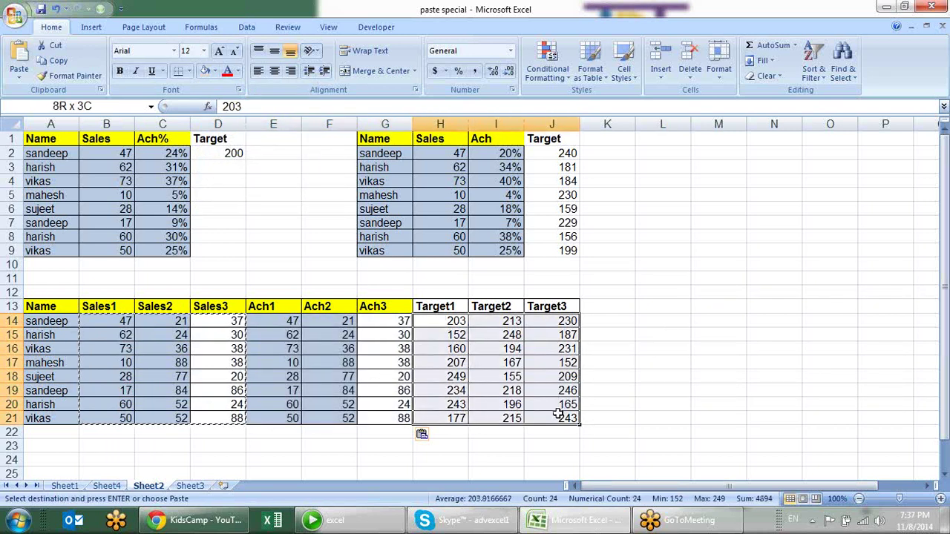
key("ctrl+c")
left_click(282, 321)
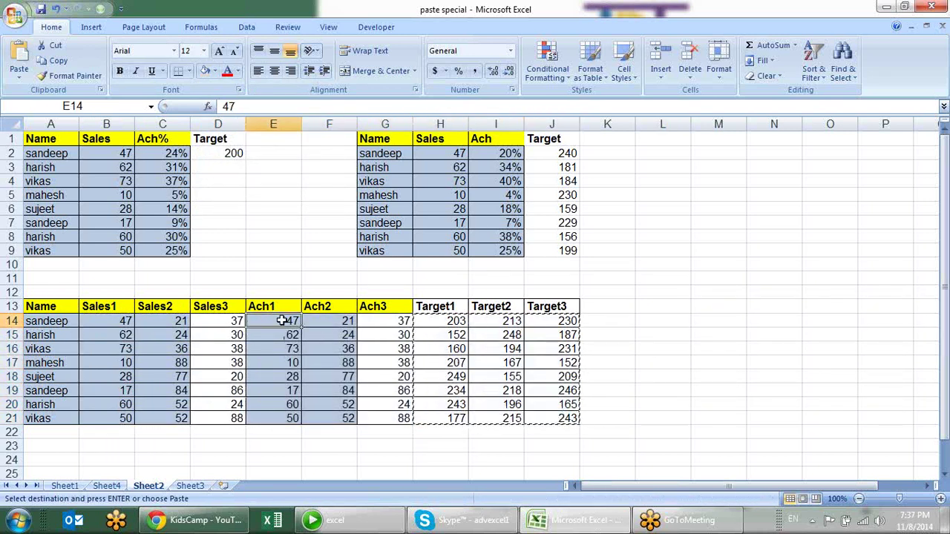
left_click_drag(282, 321, 403, 418)
key("ctrl+alt+v")
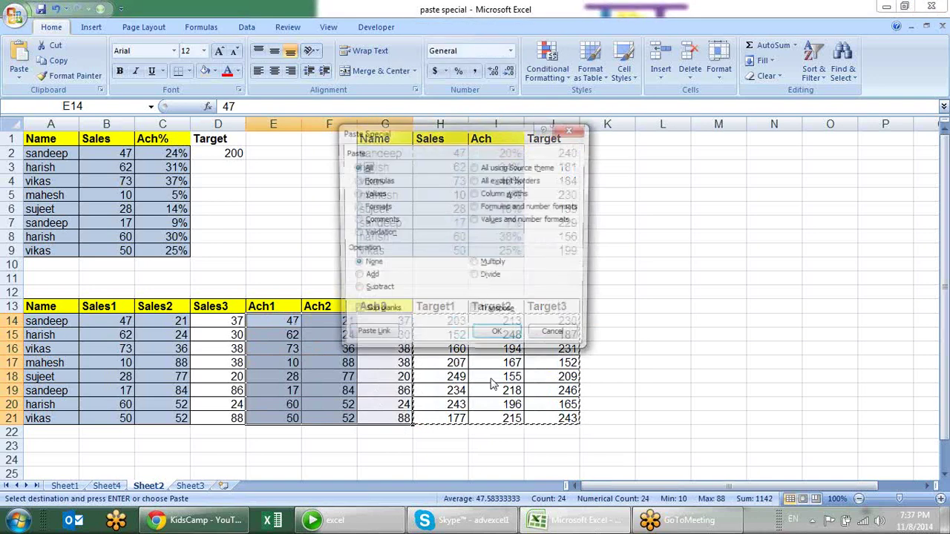
left_click(484, 279)
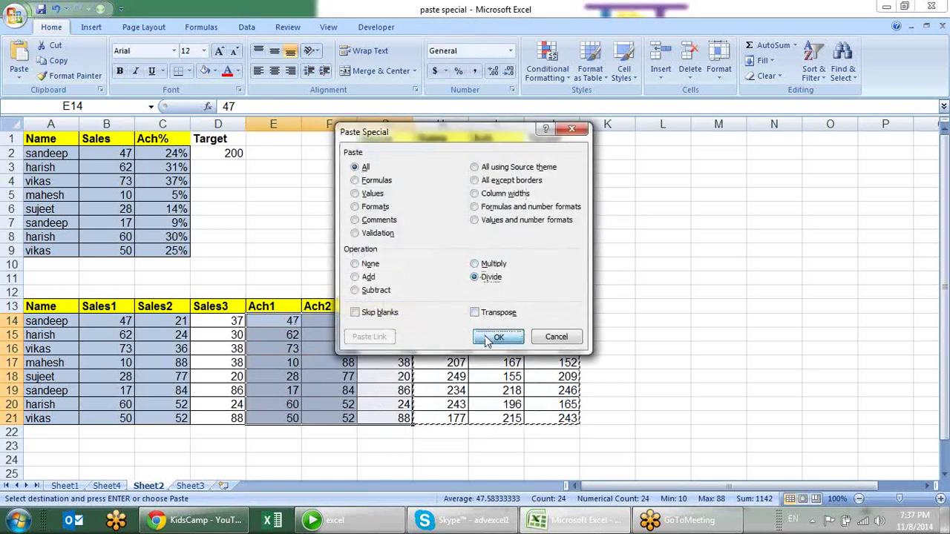
left_click(498, 336)
left_click(460, 73)
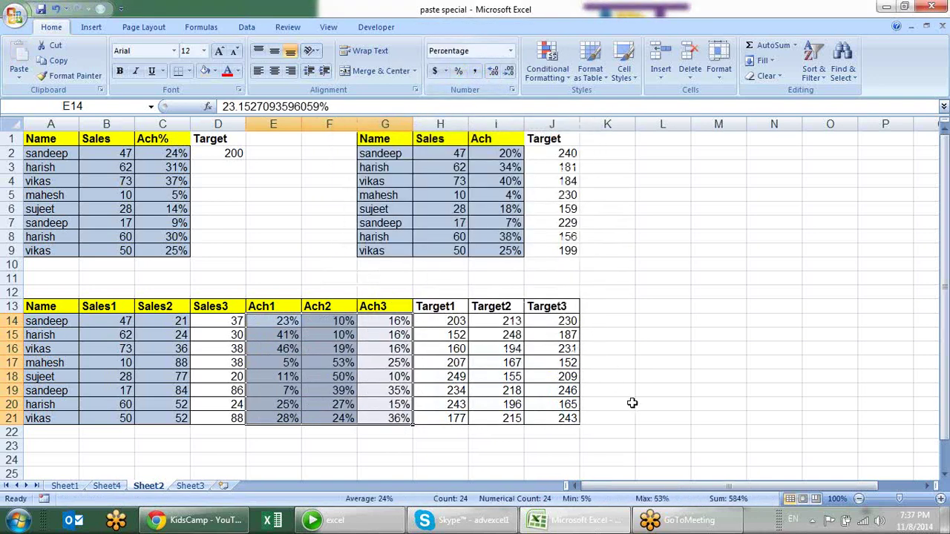
left_click(632, 403)
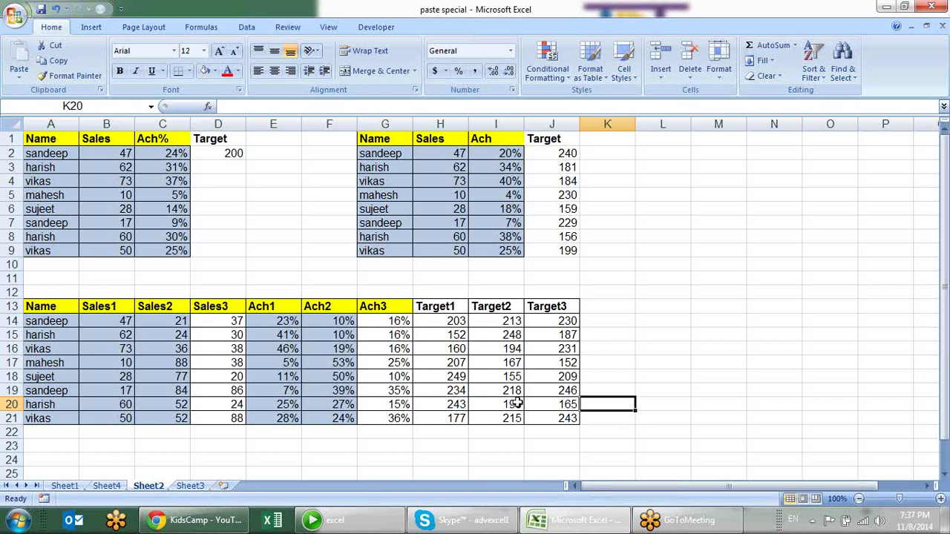
left_click(189, 492)
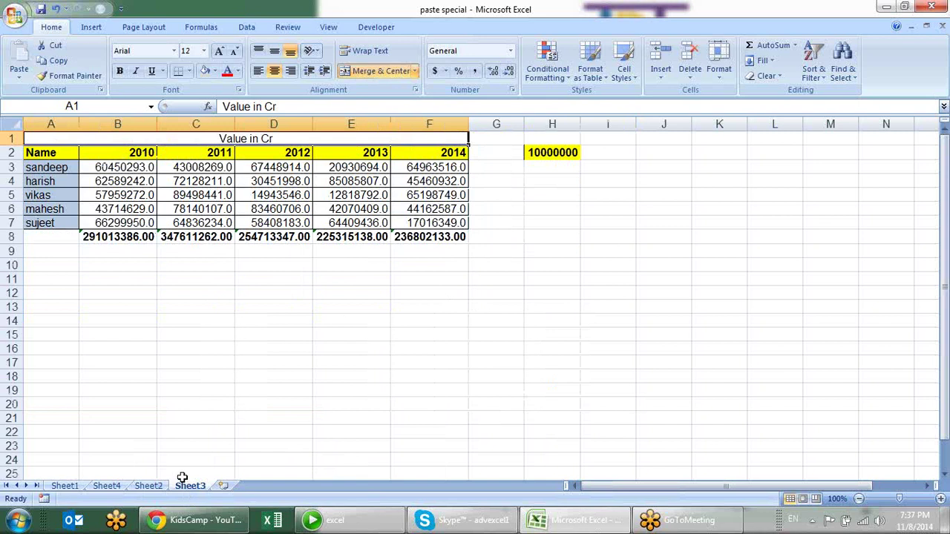
left_click(229, 330)
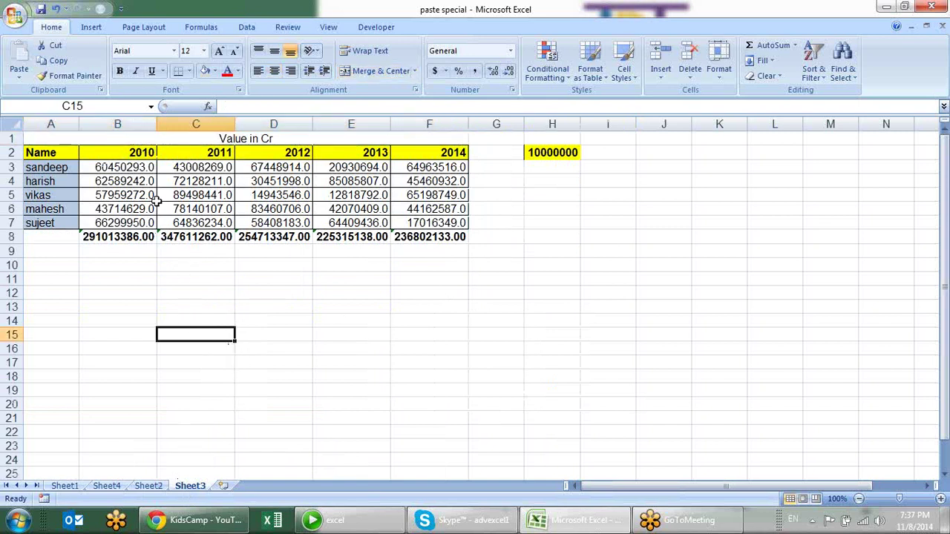
left_click(140, 170)
left_click(138, 197)
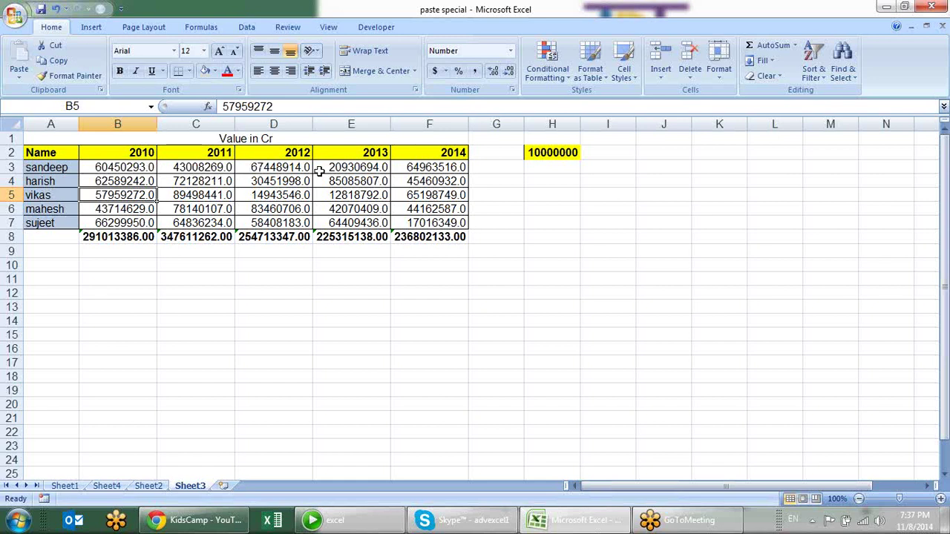
mouse_move(138, 170)
left_mouse_down()
mouse_move(430, 237)
mouse_move(434, 224)
left_mouse_up()
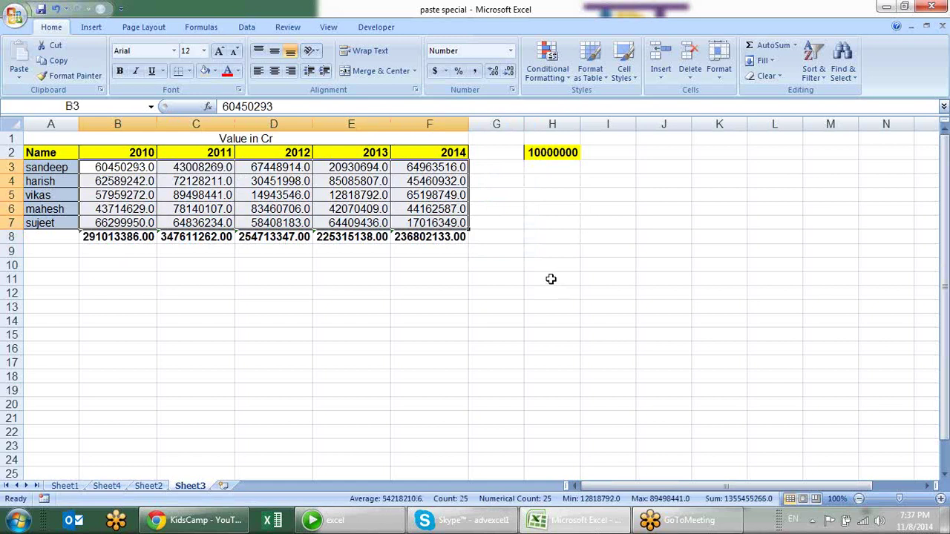
left_click(136, 168)
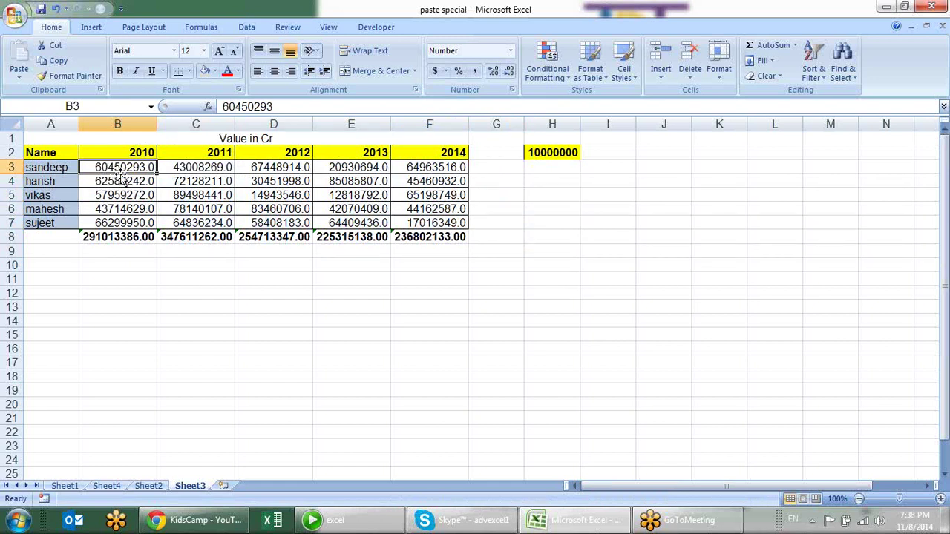
left_click(576, 152)
key("ctrl+c")
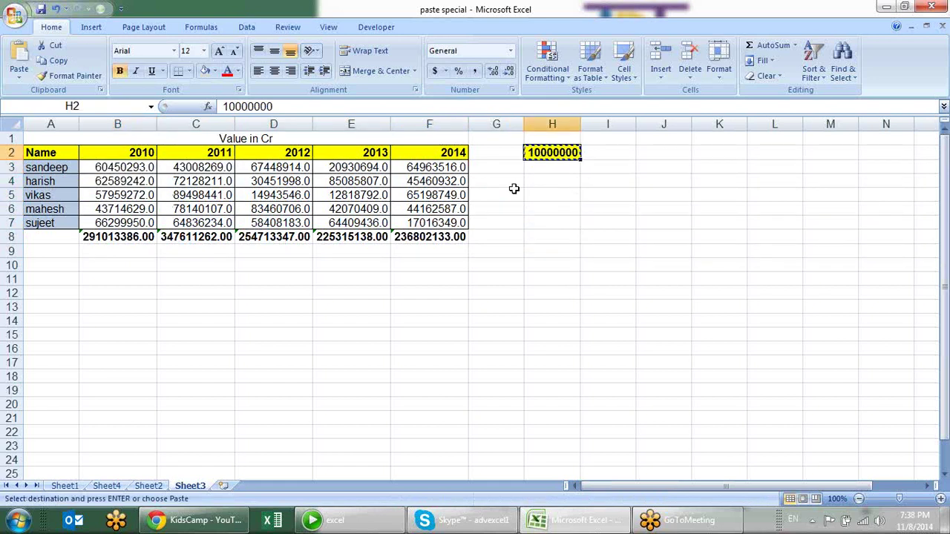
left_click_drag(138, 165, 442, 223)
key("alt+e")
key("s")
left_click(492, 279)
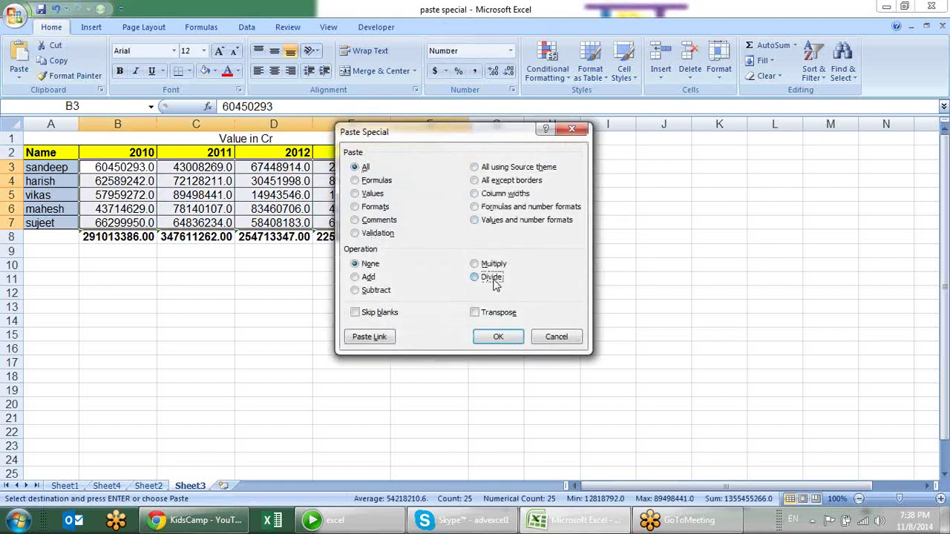
left_click(498, 336)
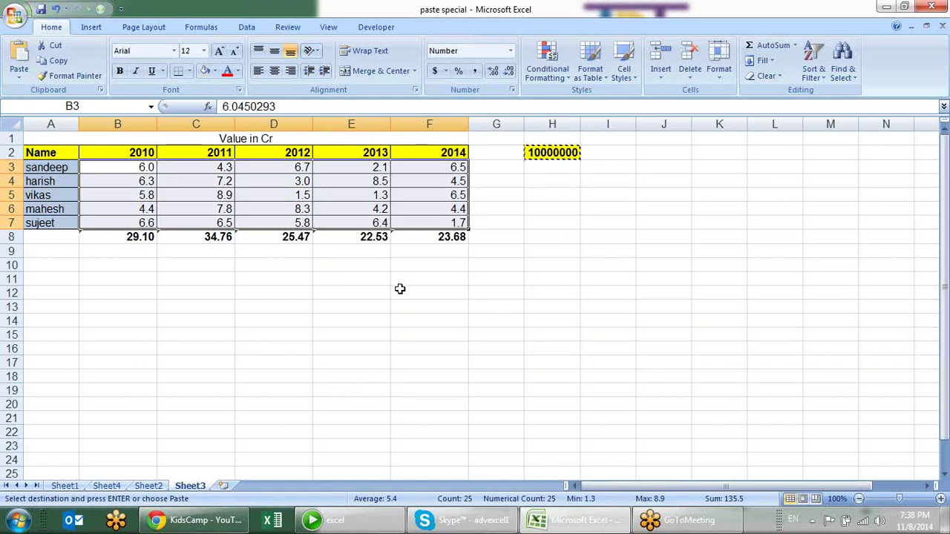
key("ctrl+z")
key("Escape")
left_click(517, 247)
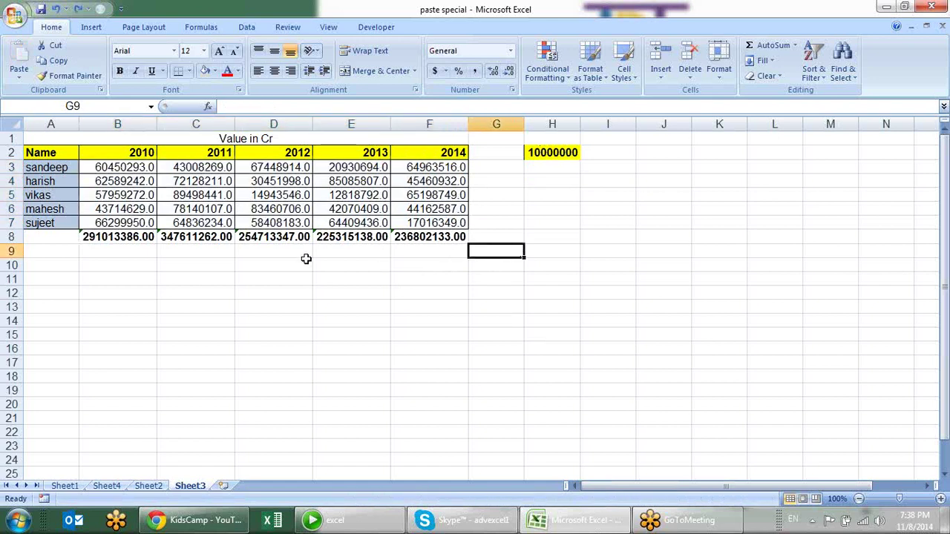
left_click(147, 241)
double_click(146, 241)
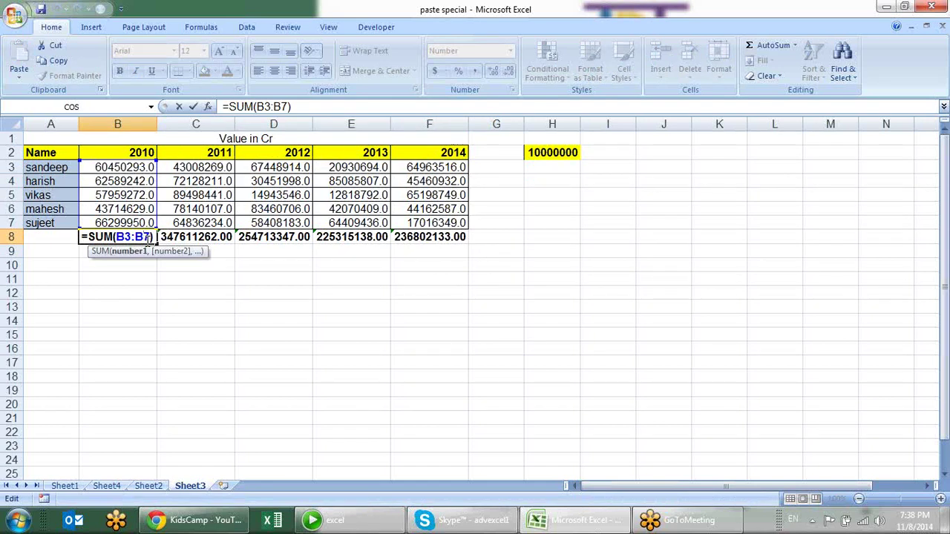
key("Return")
left_click(179, 241)
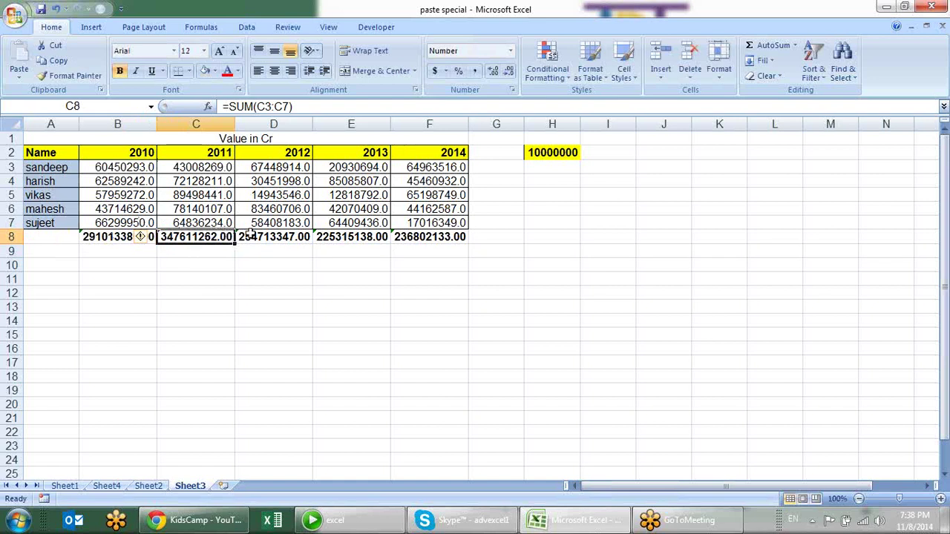
left_click(256, 234)
left_click(380, 236)
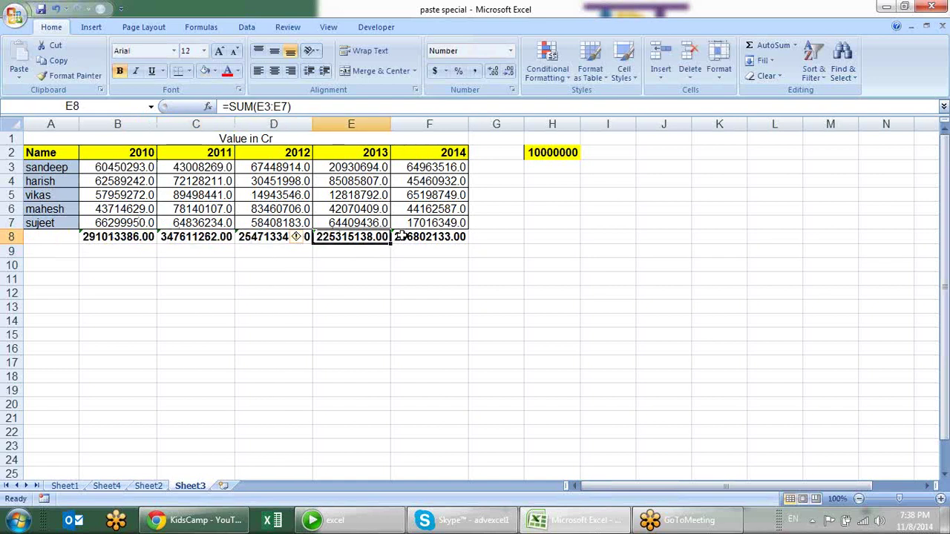
left_click(400, 236)
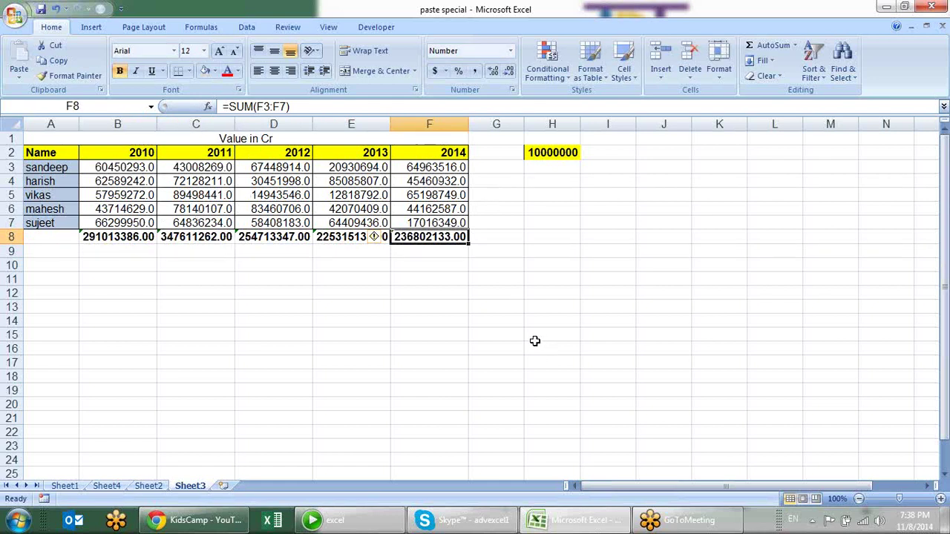
double_click(123, 238)
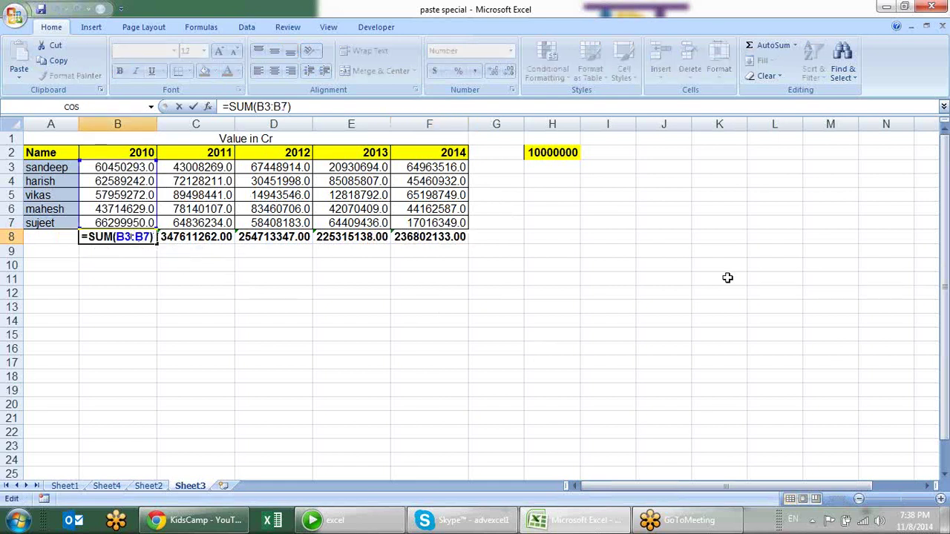
key("Return")
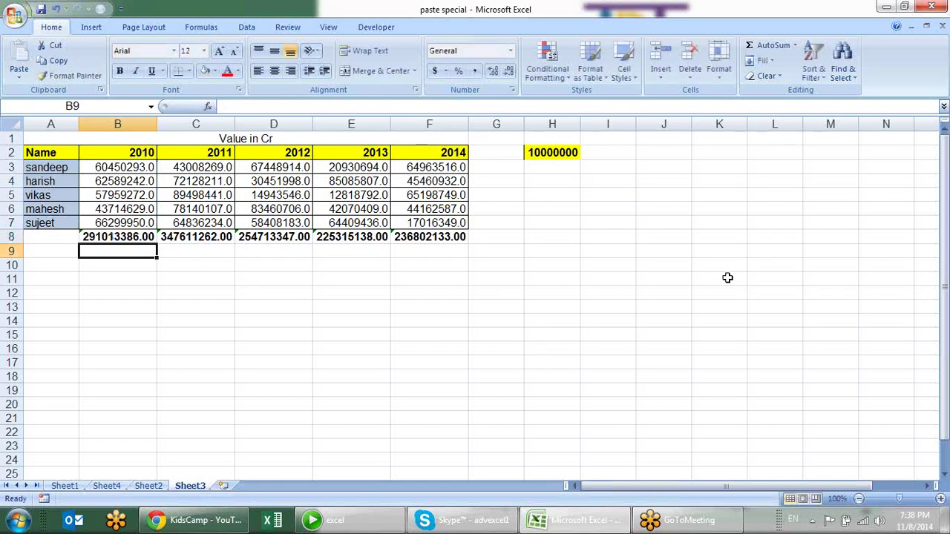
- Divide the B8:F8 totals by the 10000000 copied from H2 using Paste Special Divide
left_click(430, 238)
left_click(338, 239)
left_click(149, 232)
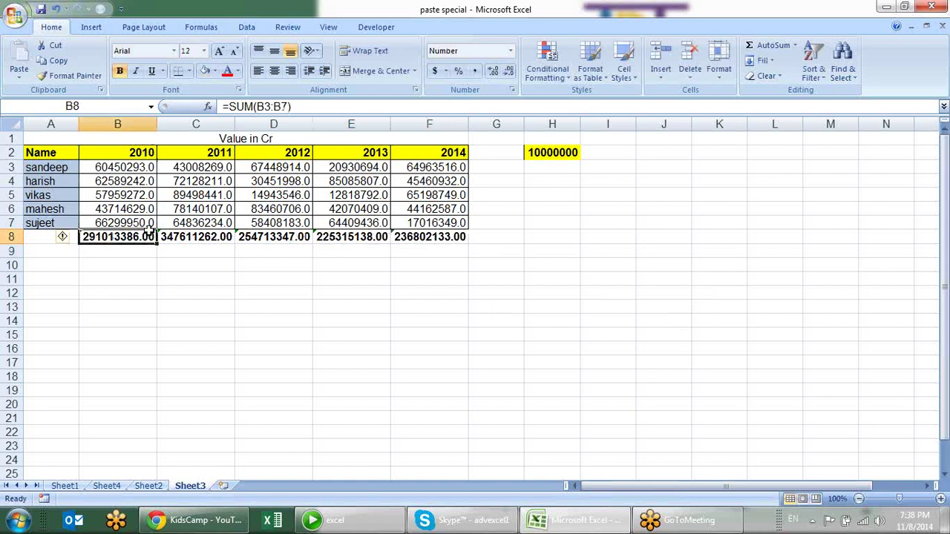
left_click(547, 147)
key("ctrl+c")
left_click_drag(96, 235, 427, 242)
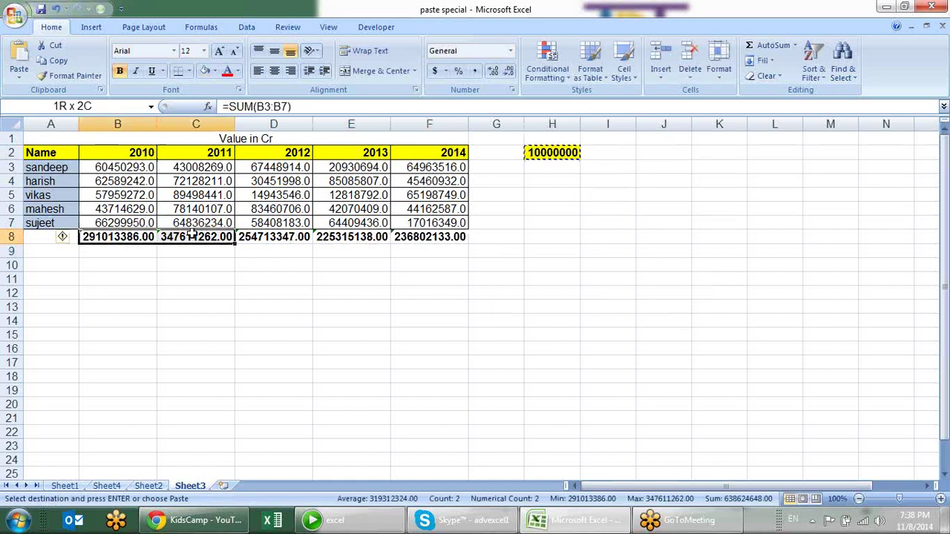
key("alt+e")
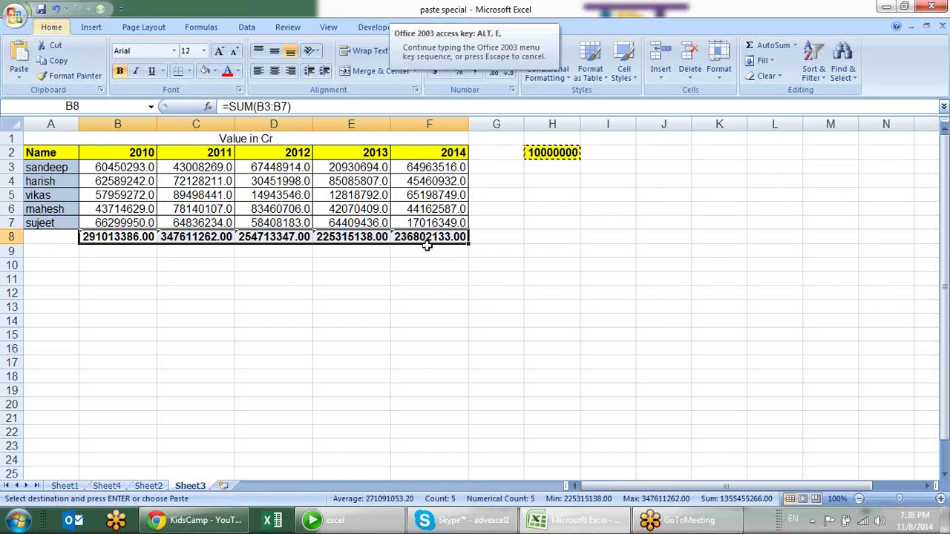
key("s")
left_click(475, 276)
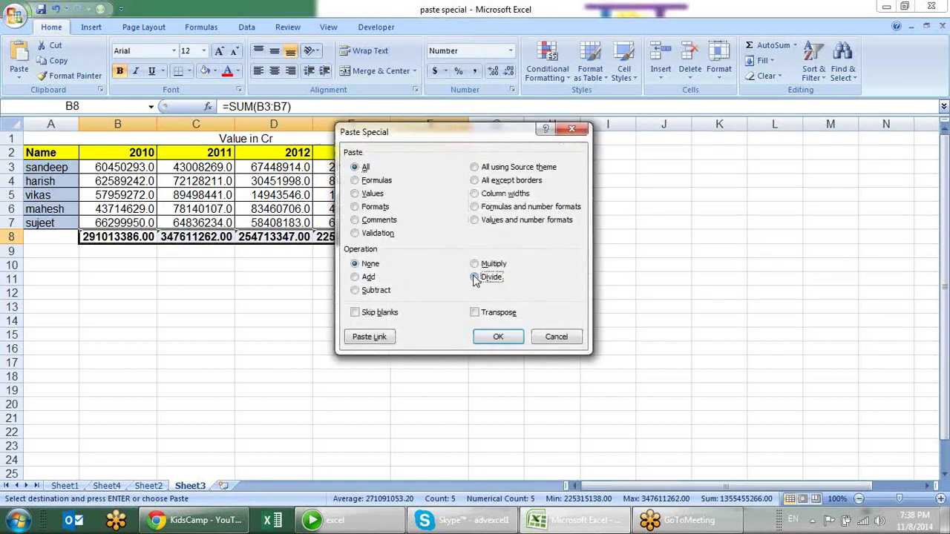
left_click(496, 336)
left_click(332, 315)
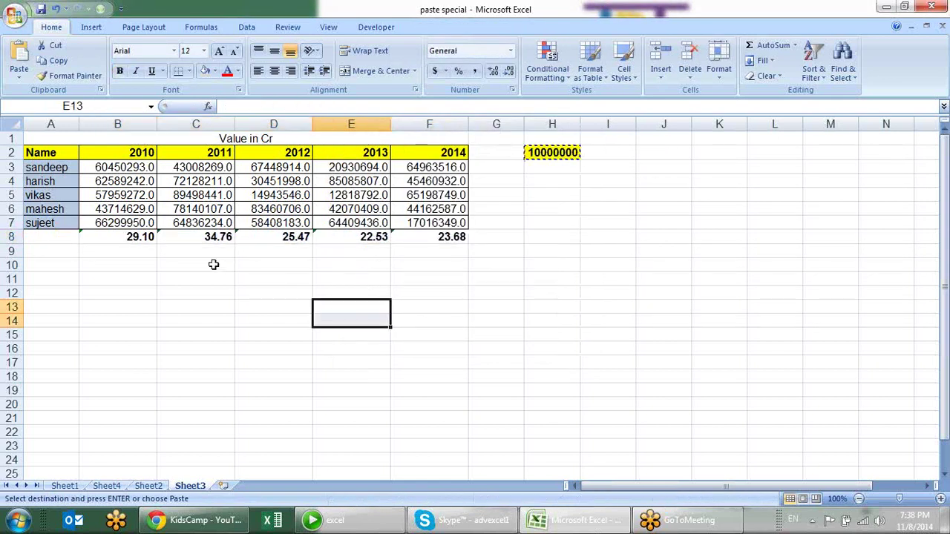
double_click(148, 237)
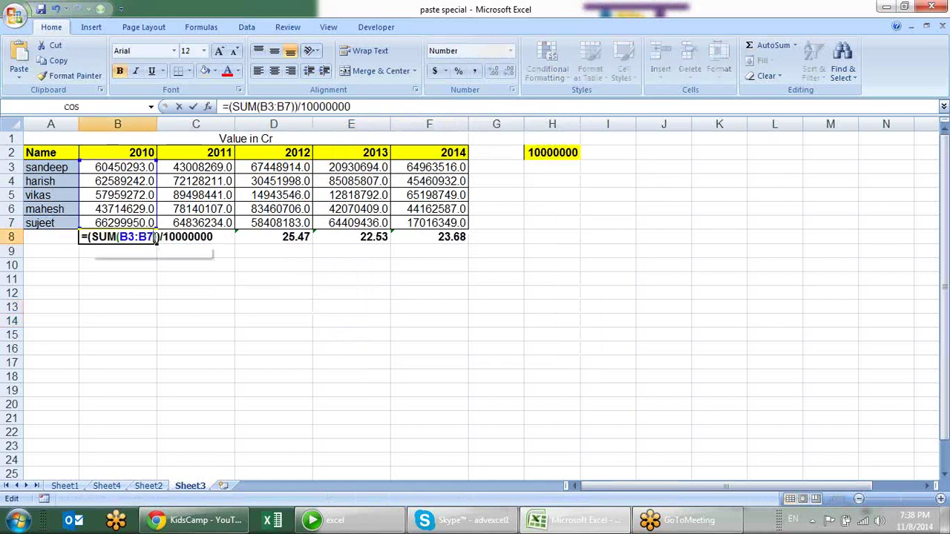
key("Escape")
double_click(213, 237)
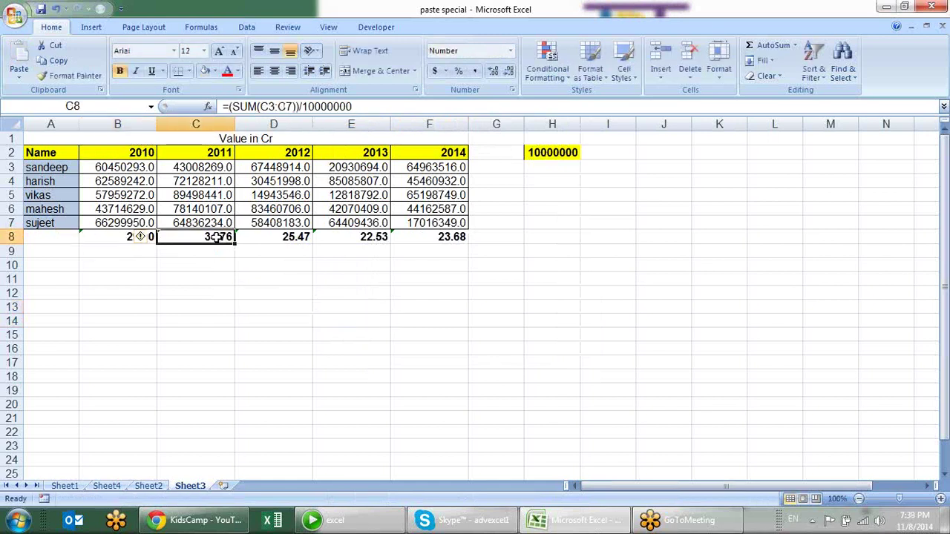
key("Escape")
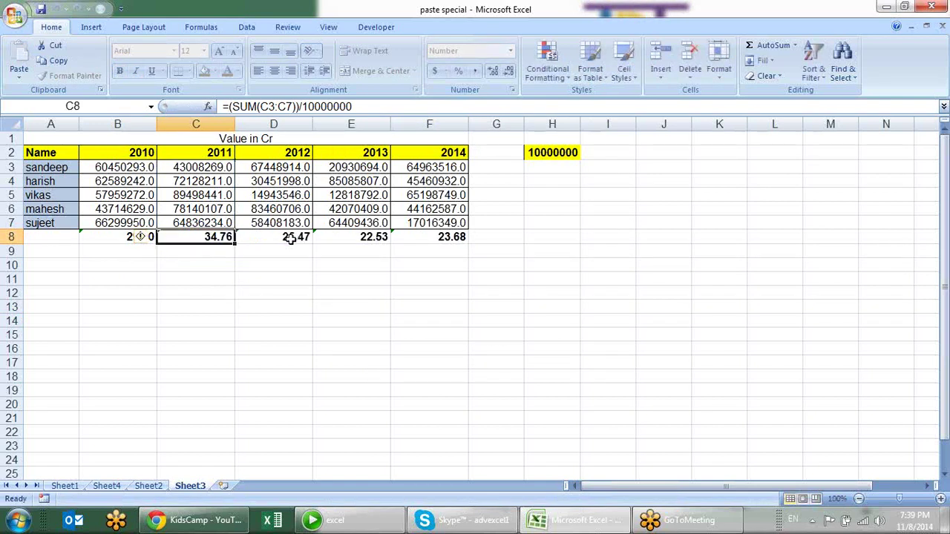
double_click(297, 238)
key("Escape")
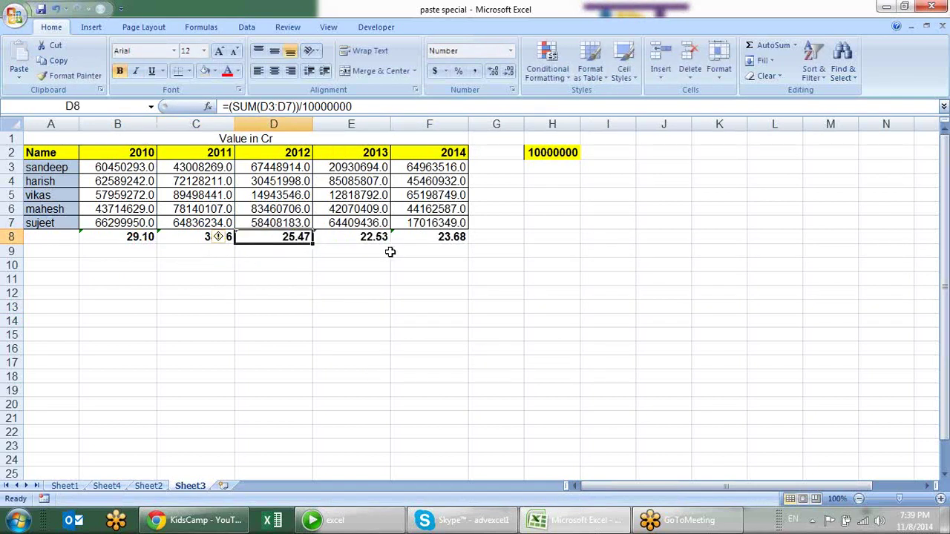
double_click(381, 237)
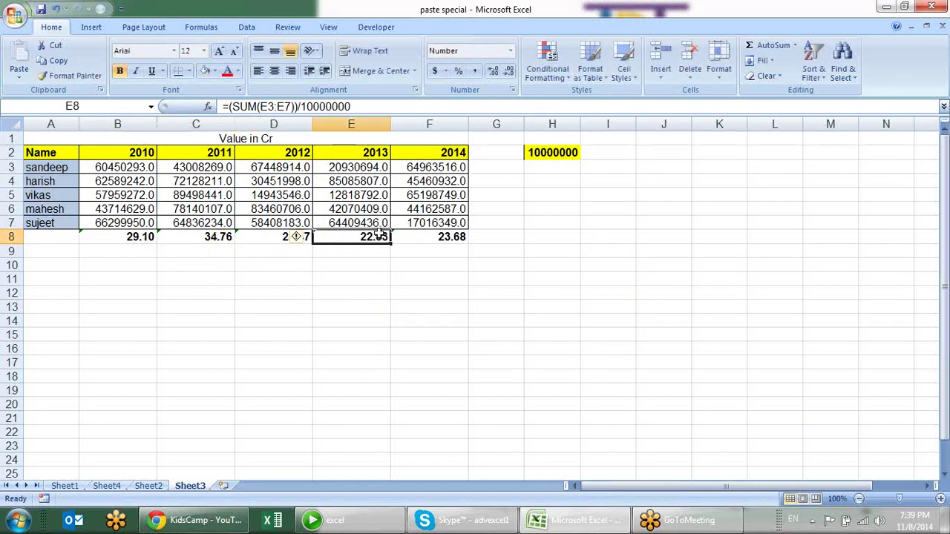
key("Escape")
double_click(451, 237)
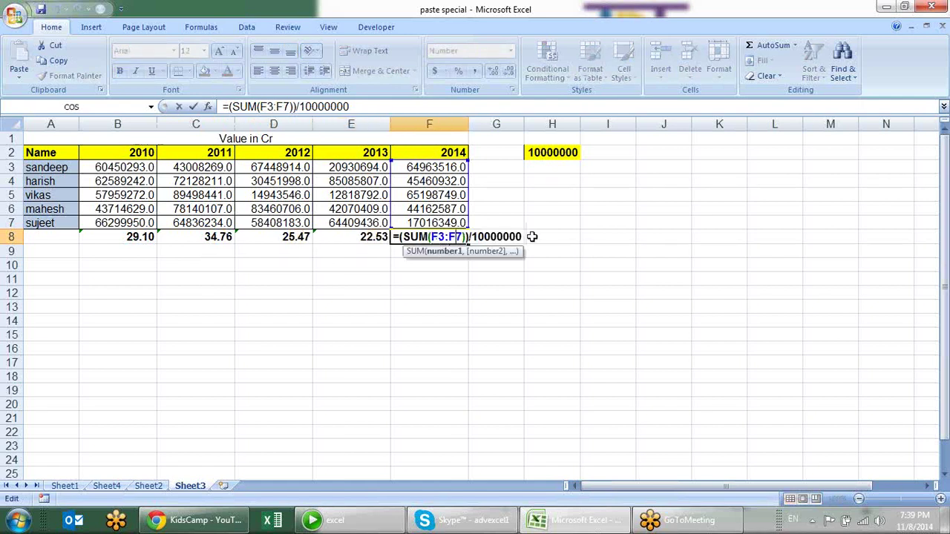
key("Escape")
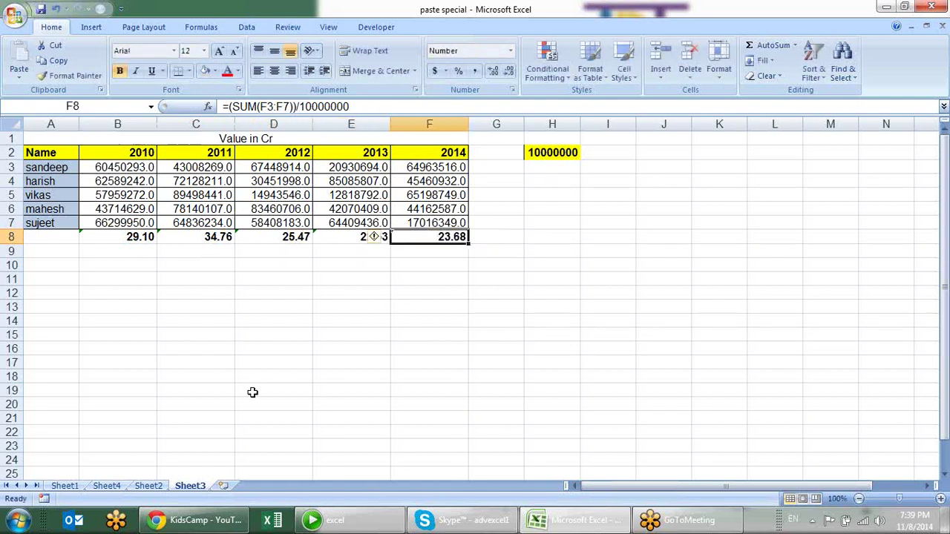
- Look through Sheet4, Sheet2 and Sheet3, then return to Sheet1
left_click(64, 486)
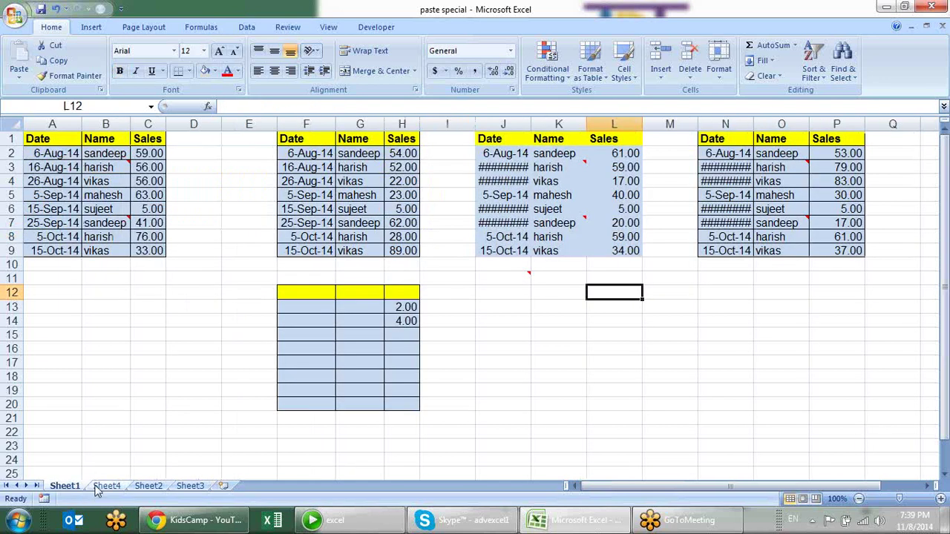
left_click(106, 486)
left_click(149, 487)
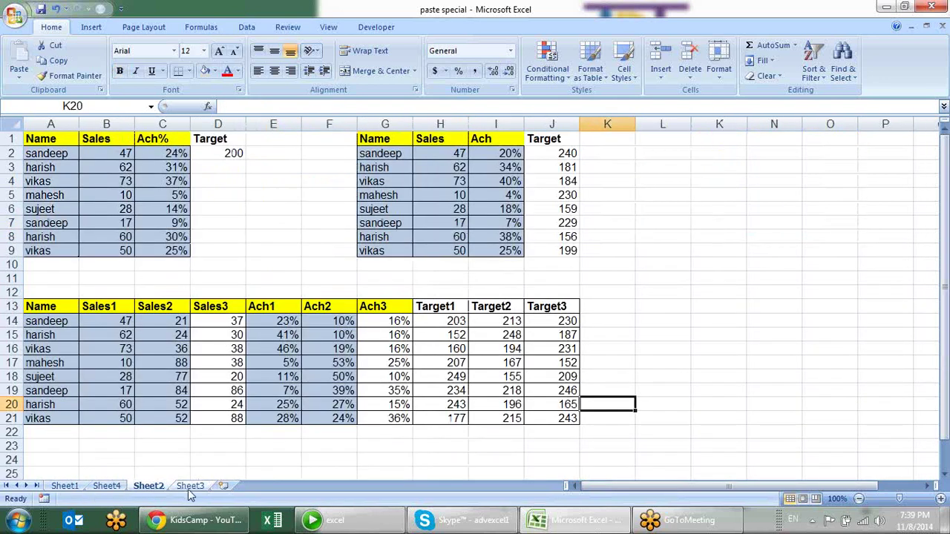
left_click(190, 487)
left_click(64, 487)
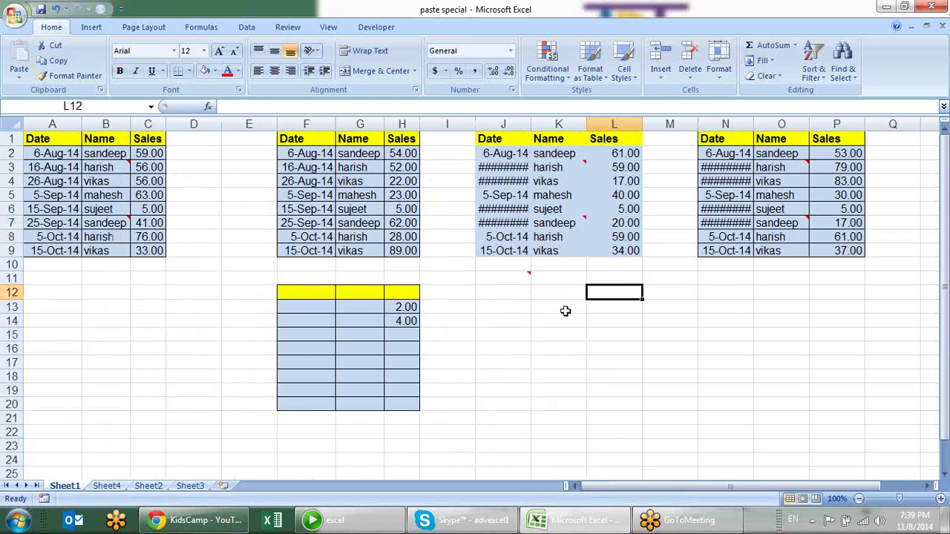
- Delete columns F to P and copy the A1:C9 table for pasting at F1
left_click_drag(306, 124, 837, 138)
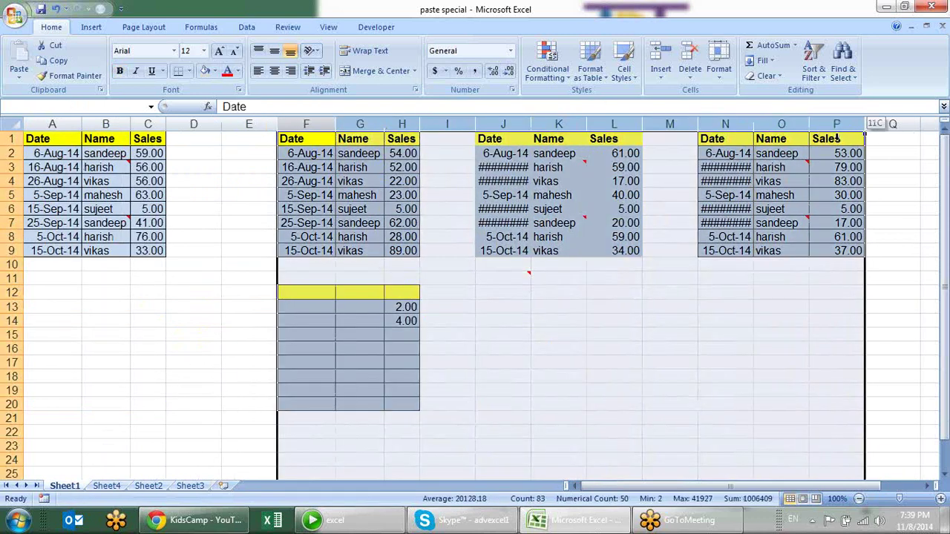
key("ctrl+minus")
left_click(540, 289)
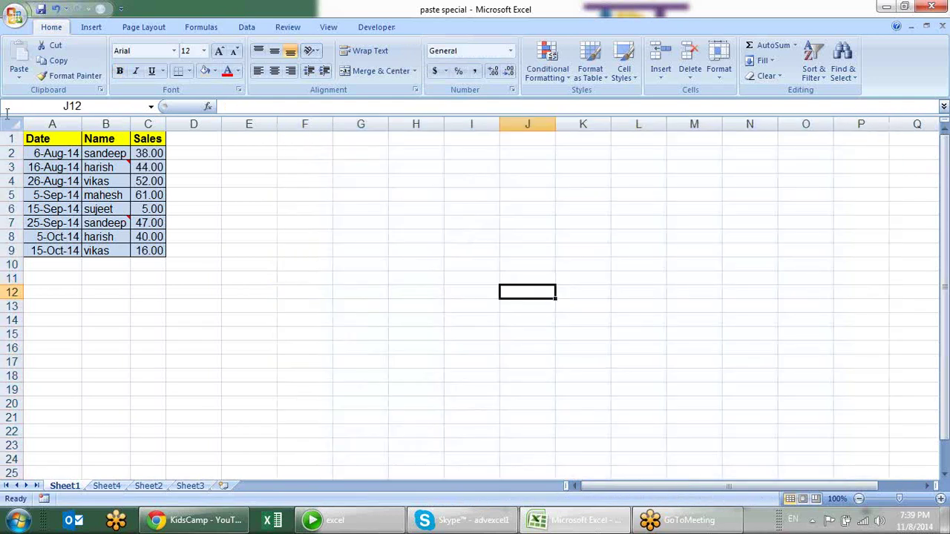
left_click_drag(54, 143, 153, 250)
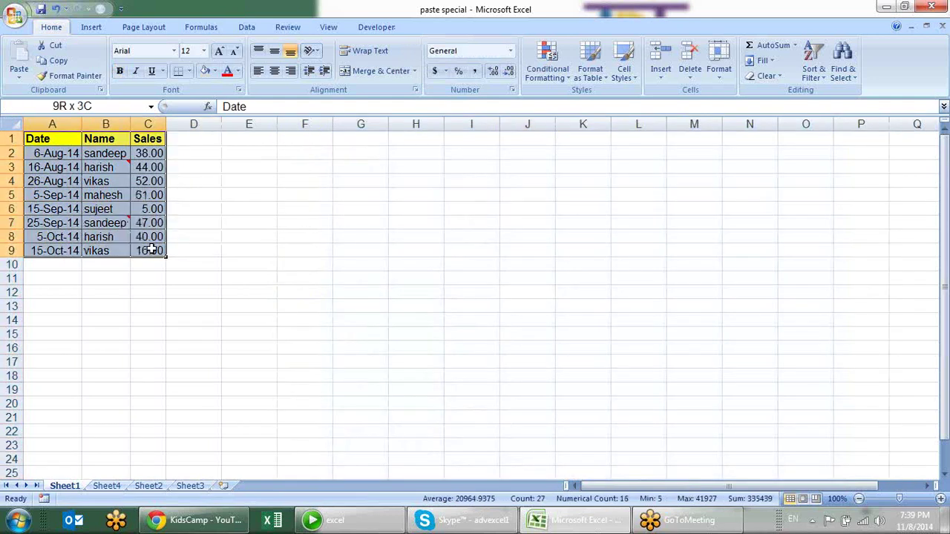
key("ctrl+c")
left_click(317, 138)
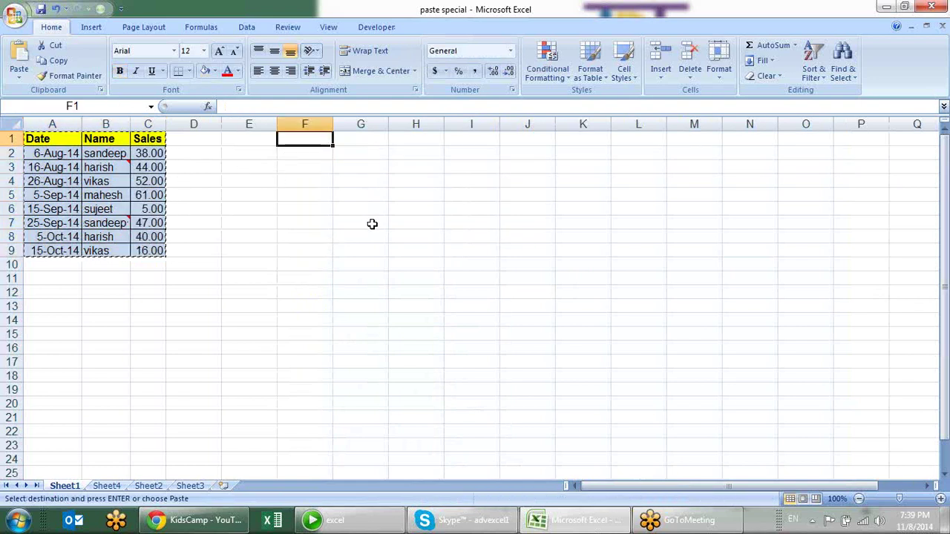
- Paste the table transposed into F1:N3, then transpose that copy back into F8
key("ctrl+alt+v")
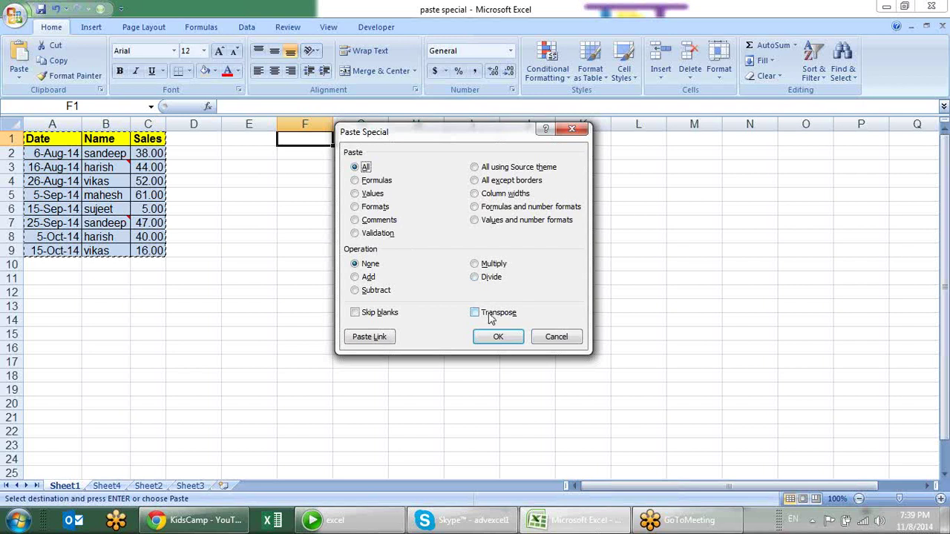
left_click(490, 315)
left_click(498, 337)
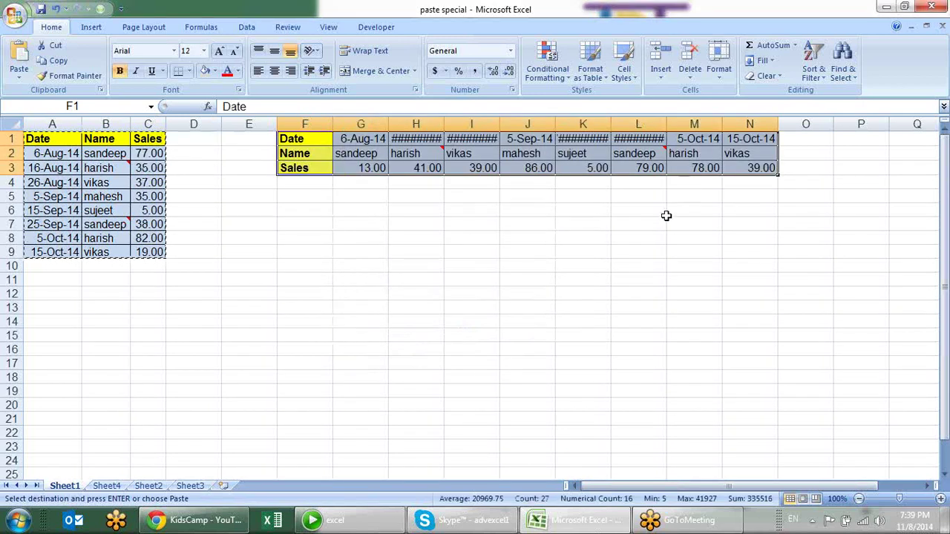
key("ctrl+c")
left_click(311, 238)
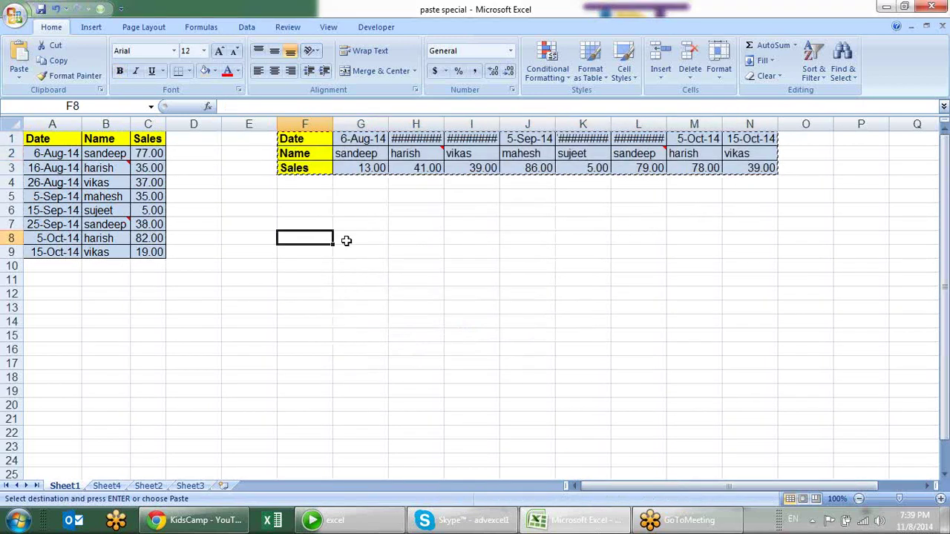
key("ctrl+alt+v")
left_click(490, 312)
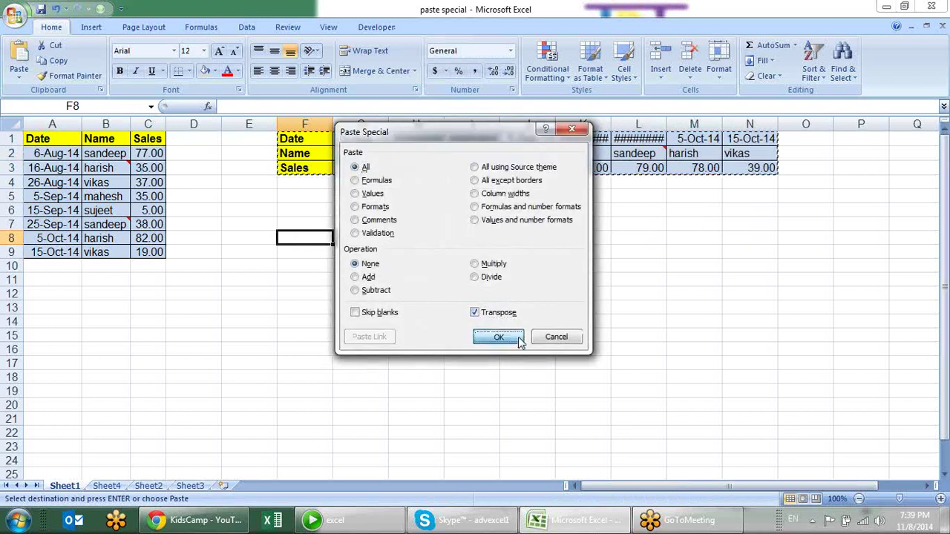
left_click(498, 336)
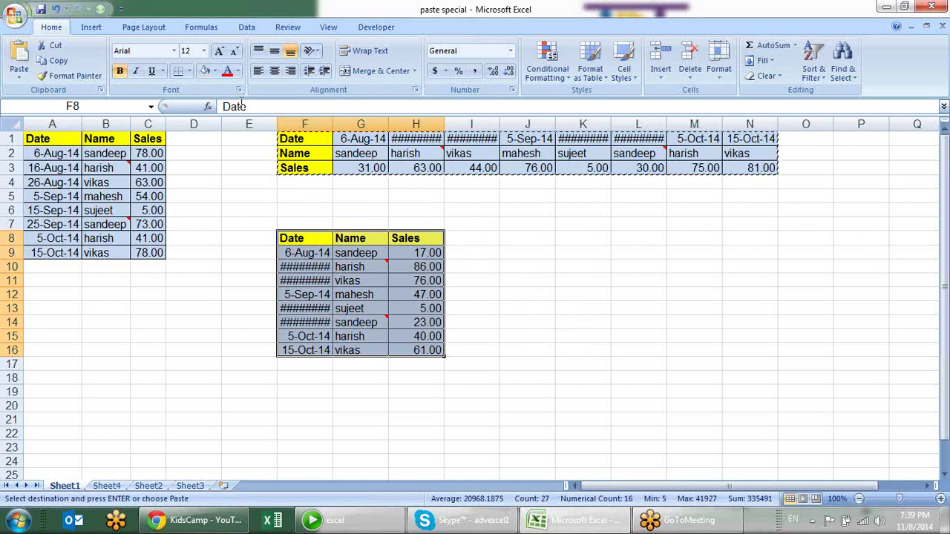
- Delete columns E through N, leaving only the A1:C9 sales table
left_click_drag(268, 124, 748, 229)
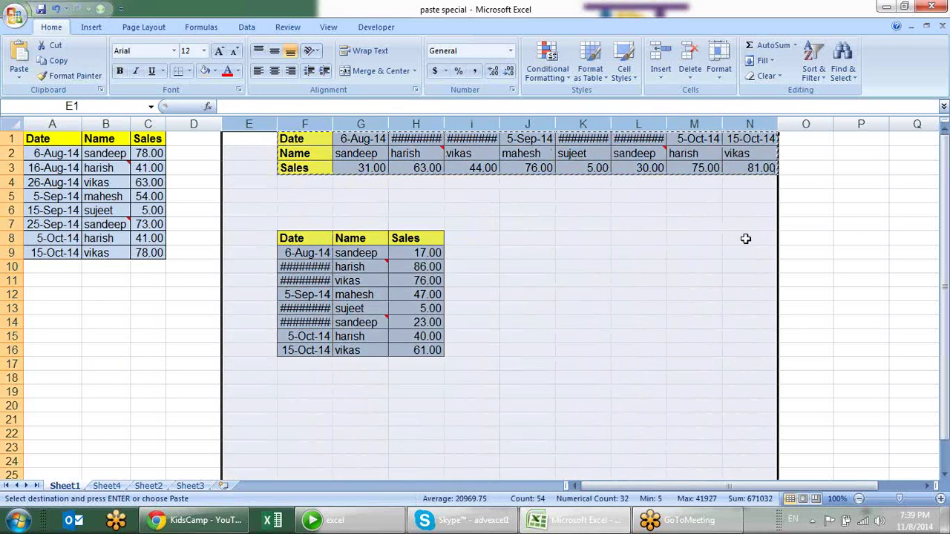
key("alt+e")
key("d")
left_click(393, 167)
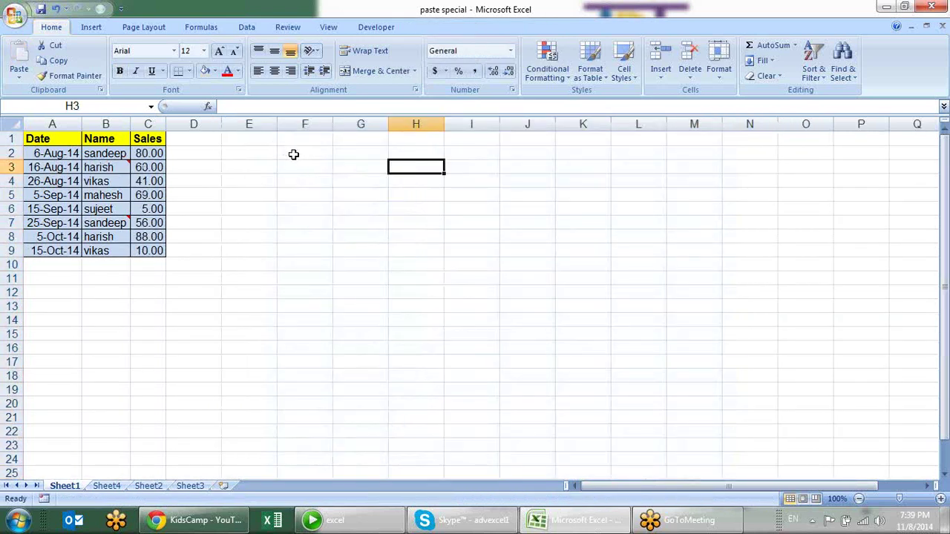
- Enter =A1 in F1 and fill it across F1:I10 to mirror the sales table
left_click(313, 192)
left_click(300, 142)
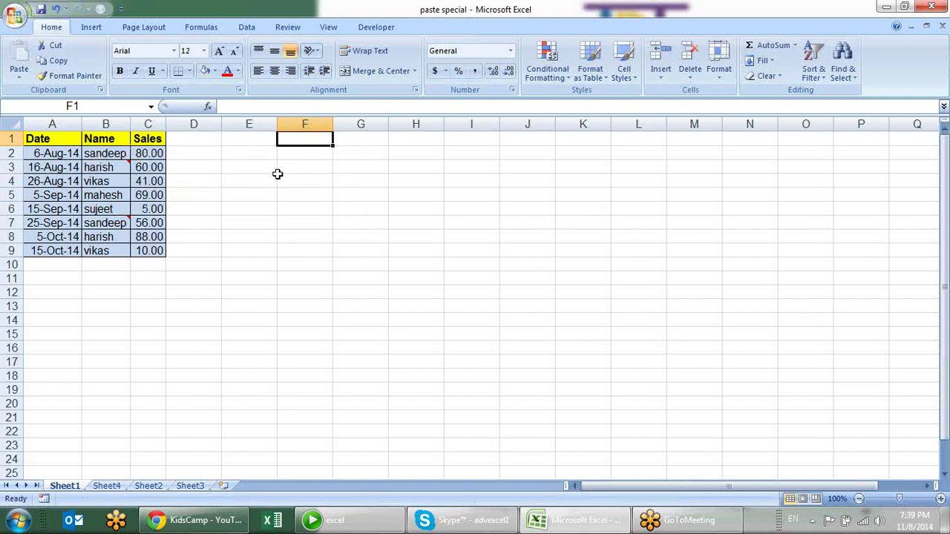
left_click(79, 164)
left_click(300, 156)
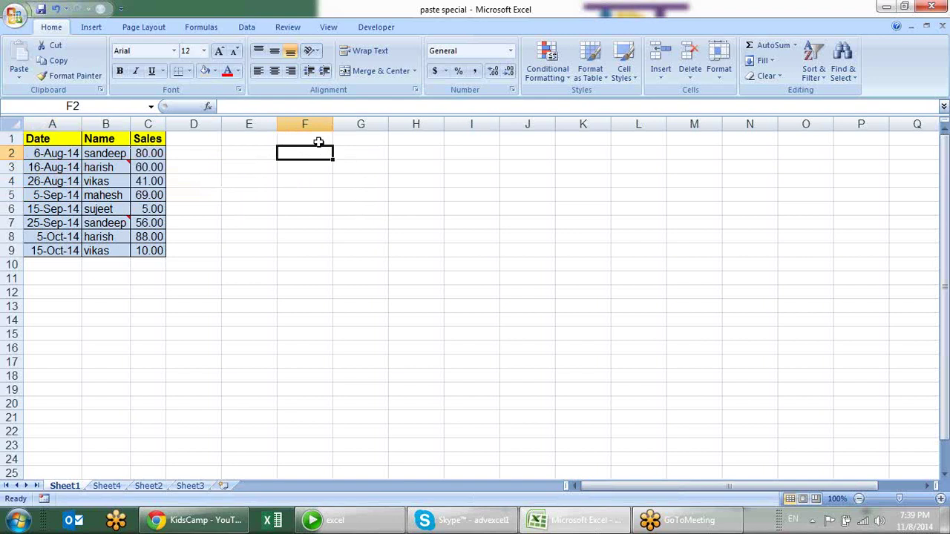
left_click_drag(318, 142, 431, 247)
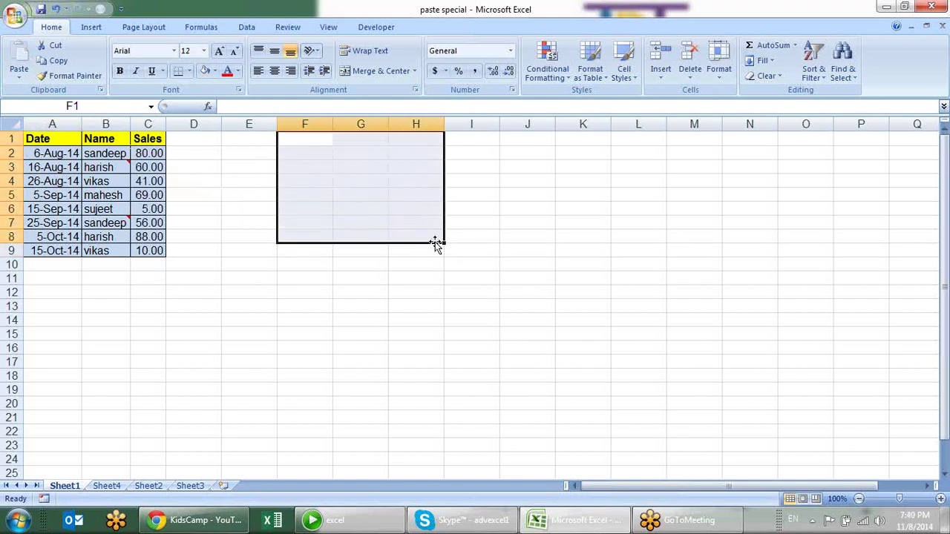
left_click(319, 142)
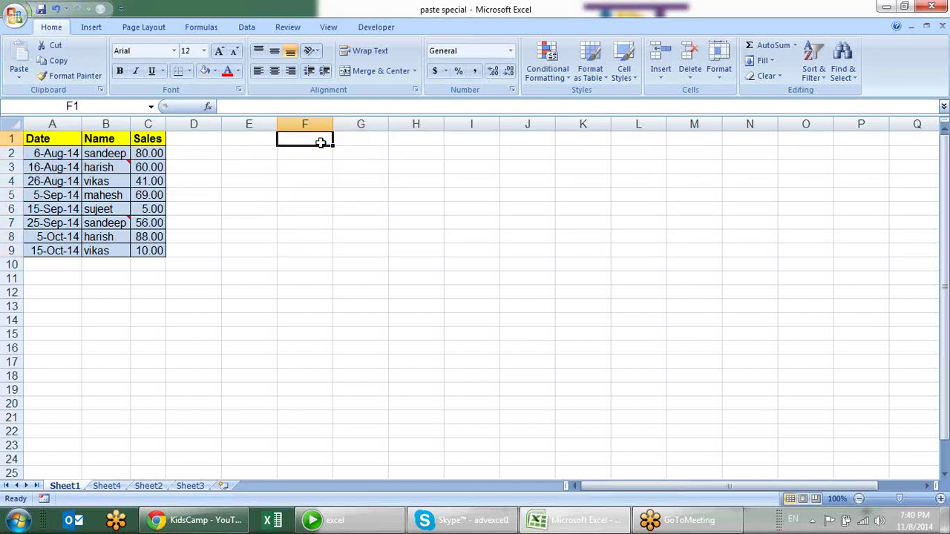
type("=")
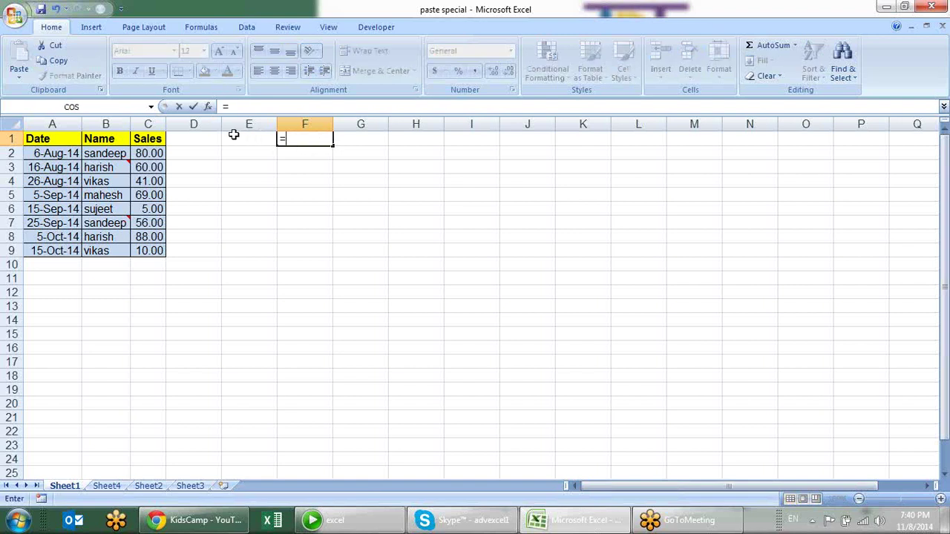
left_click(63, 138)
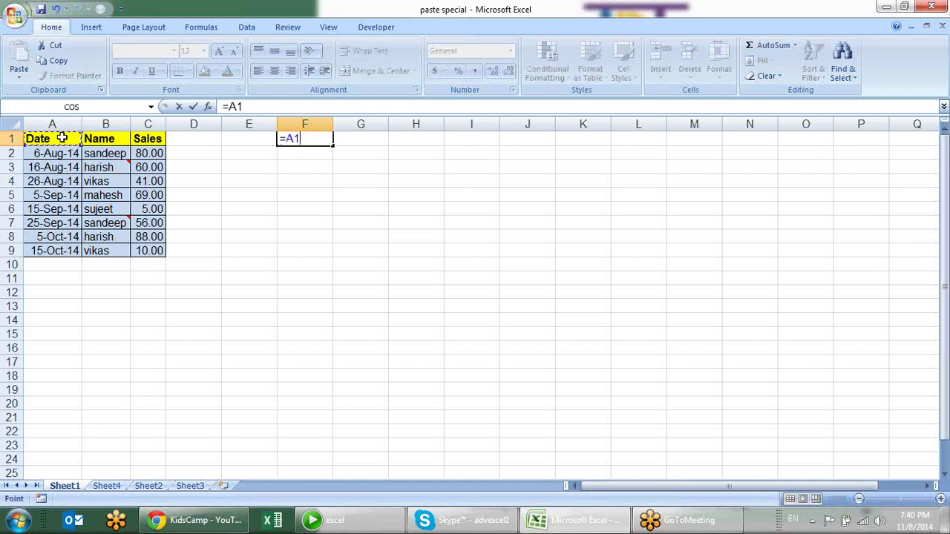
key("Return")
left_click(327, 140)
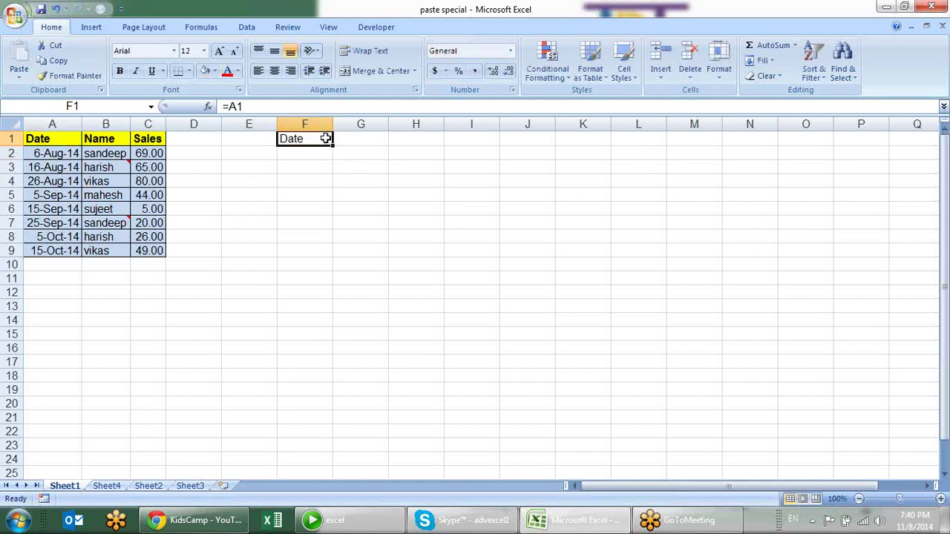
mouse_move(332, 145)
left_mouse_down()
mouse_move(501, 146)
mouse_move(490, 269)
left_mouse_up()
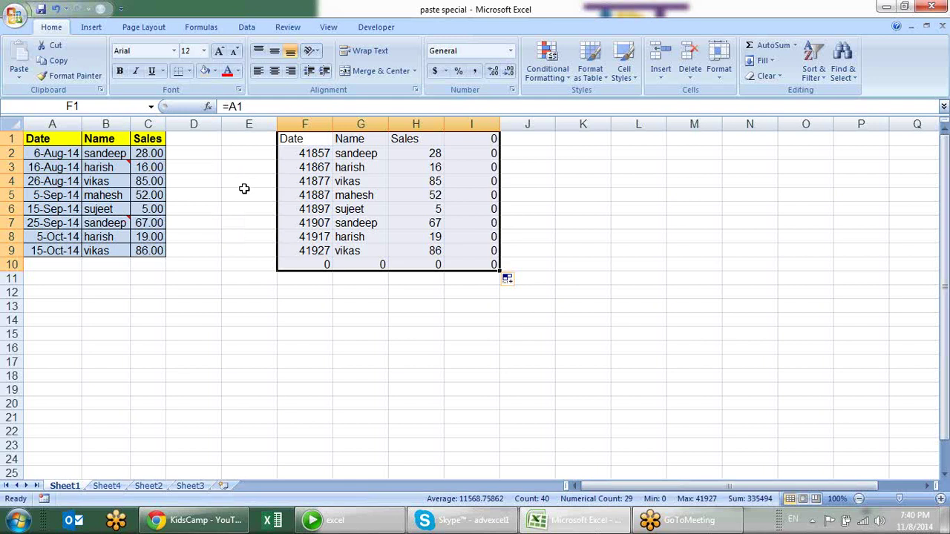
- Clear F1:I10, copy A1:C9, and Paste Link the table into G1
key("Delete")
left_click_drag(47, 140, 149, 248)
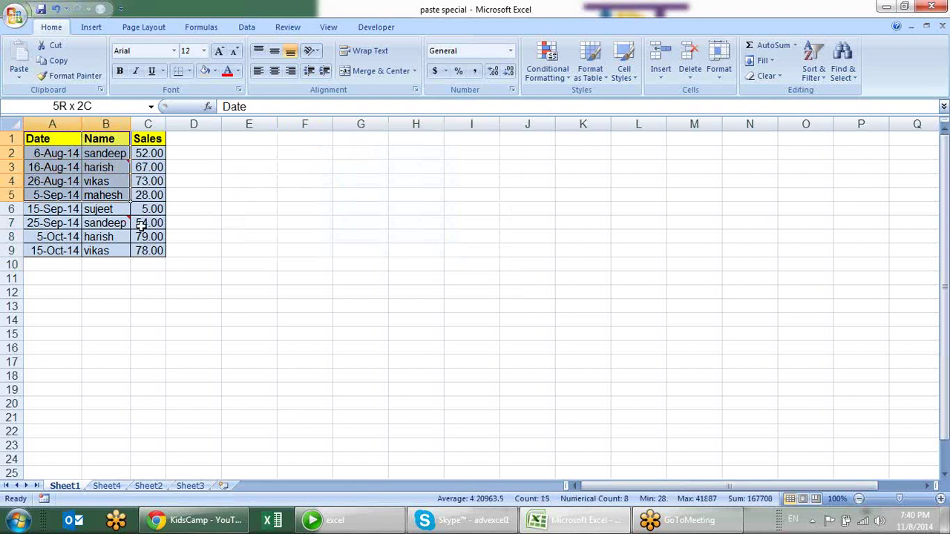
key("ctrl+c")
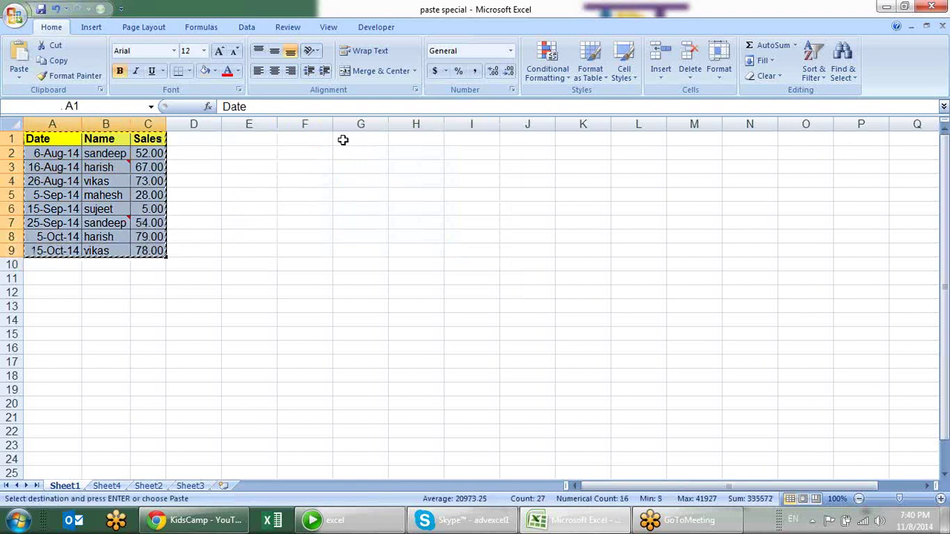
right_click(342, 139)
left_click(385, 197)
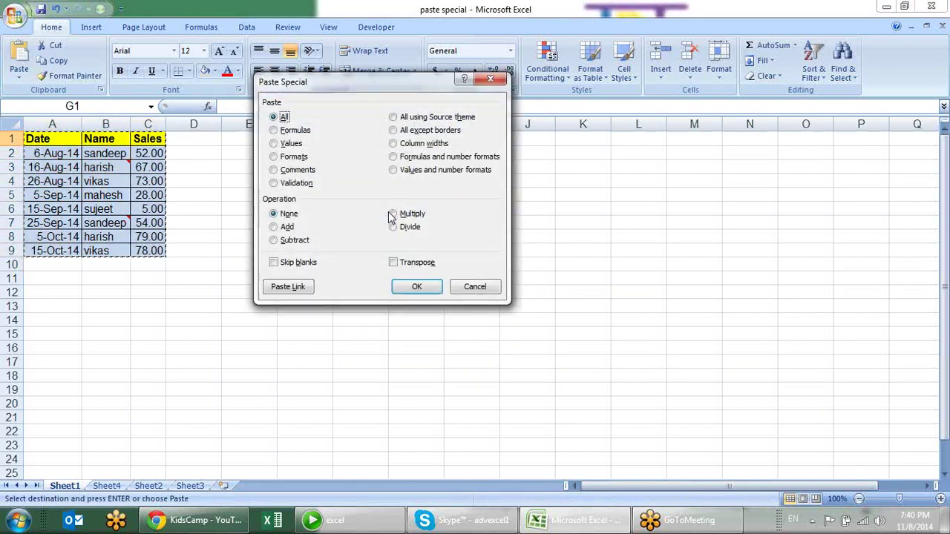
left_click(289, 287)
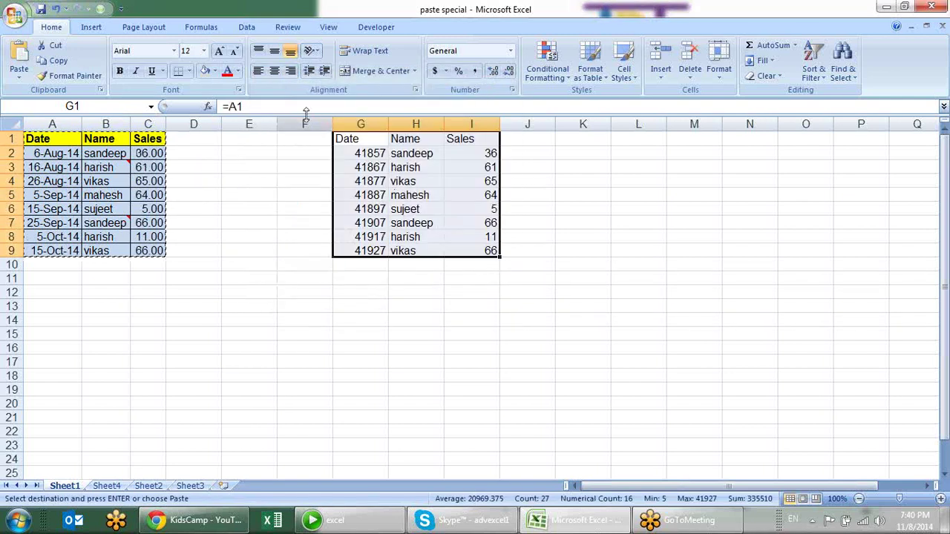
- Paste the sales table's formats onto G1:I9 with Paste Special
key("alt+e")
key("s")
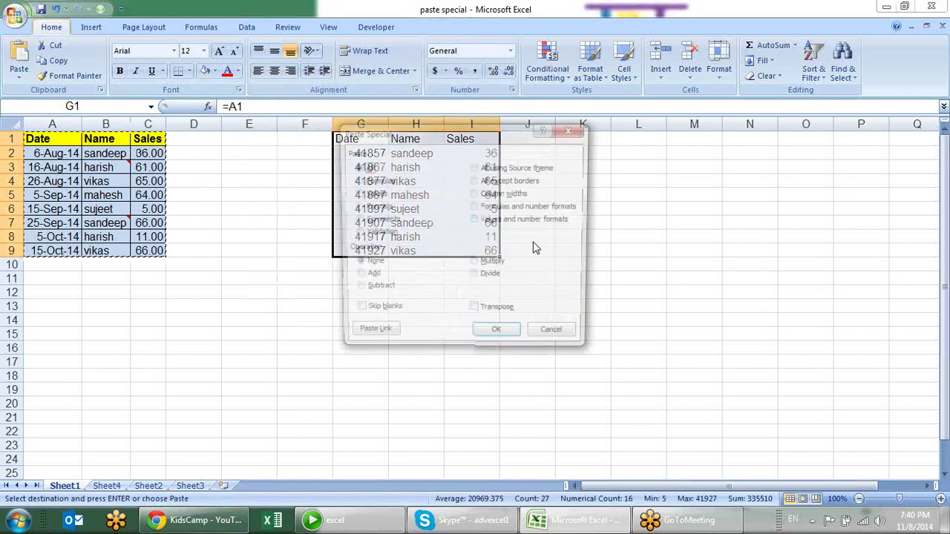
left_click(375, 207)
left_click(498, 336)
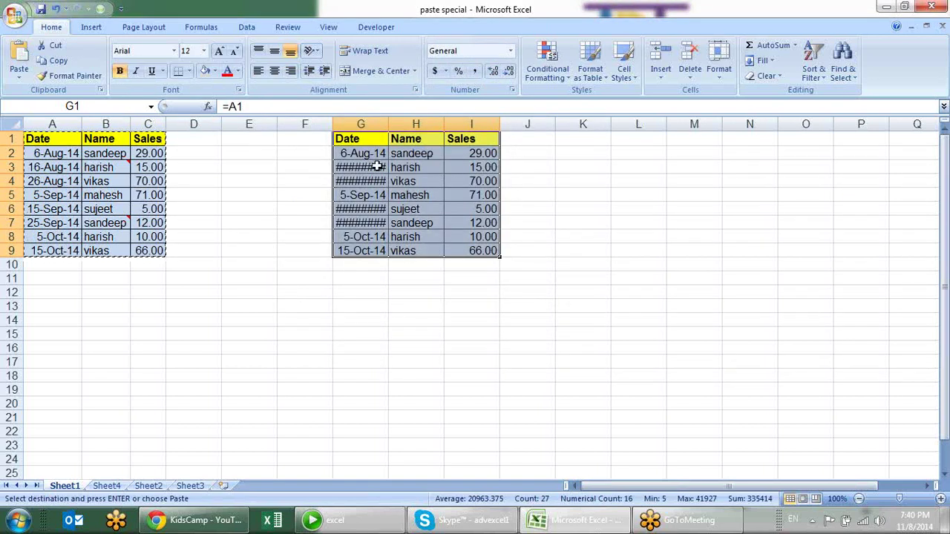
- Make columns G:I match the widths of A:C, then select G3 to check its link
key("alt+e")
key("s")
left_click(478, 192)
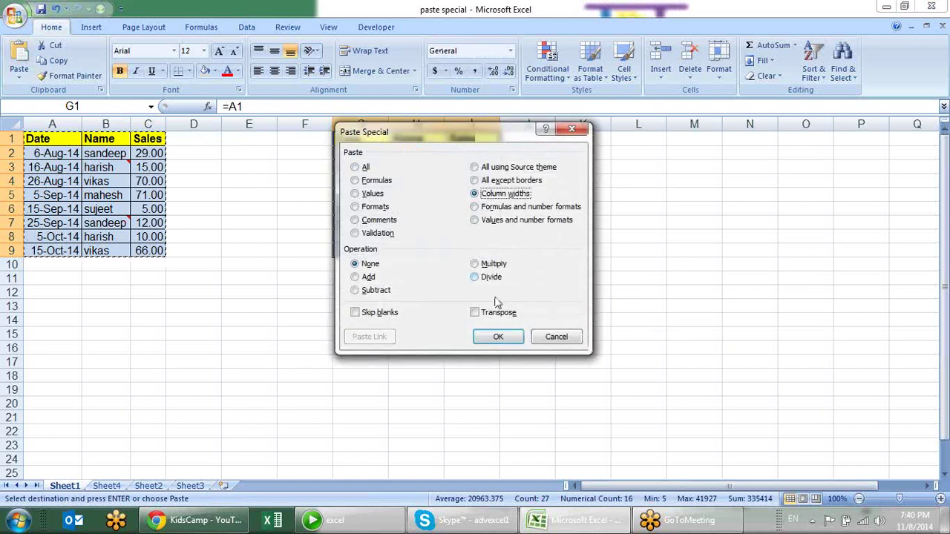
left_click(496, 335)
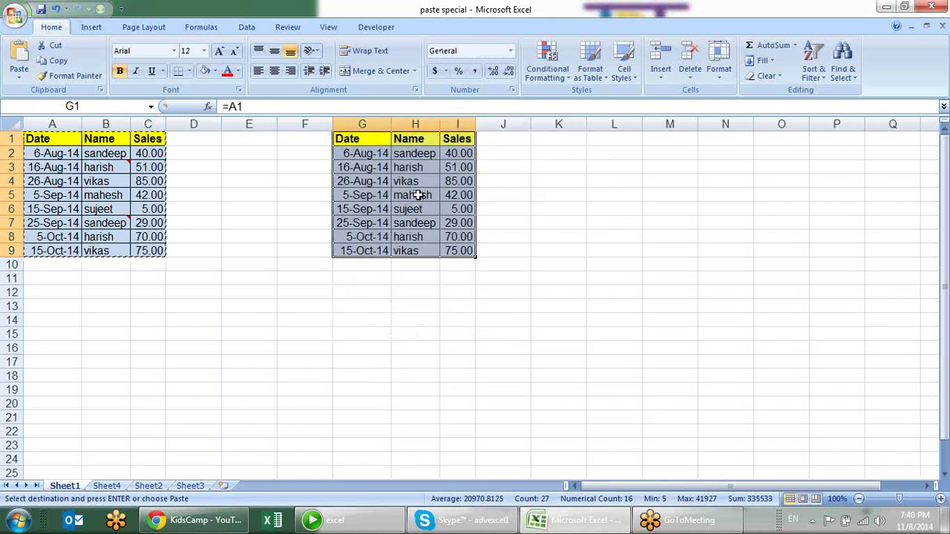
left_click(367, 166)
- Change B2 to Pradeep, check the H2 and I2 links, then remove the linked copy from G:I
left_click(91, 153)
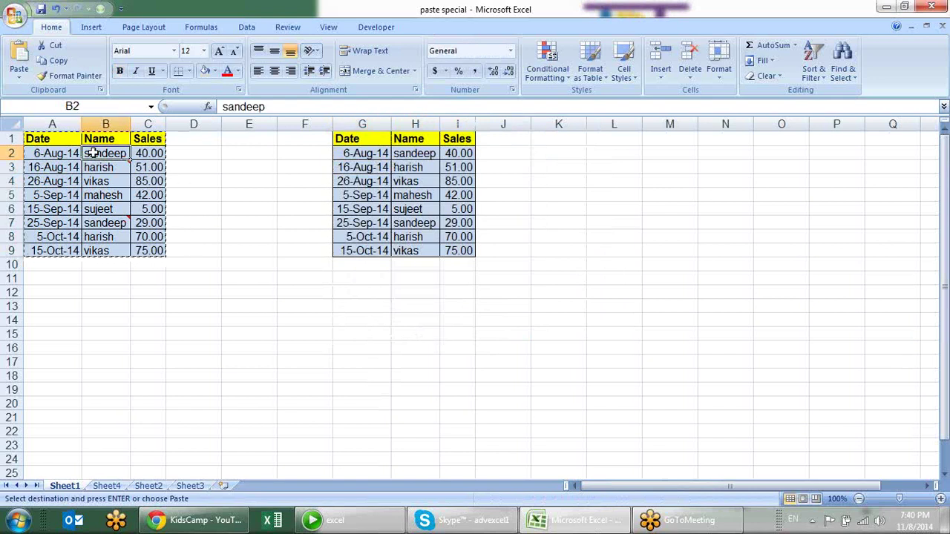
type("Pradeep")
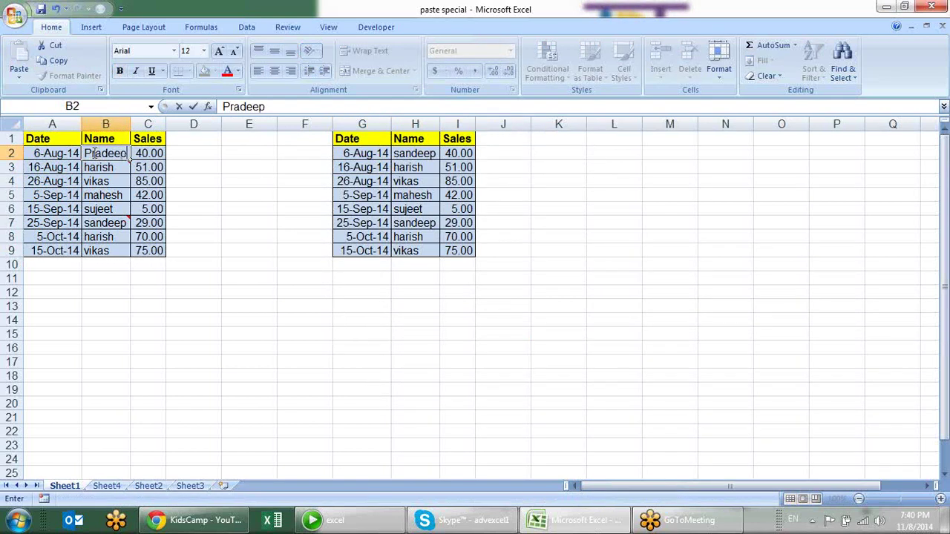
left_click_drag(103, 223, 104, 390)
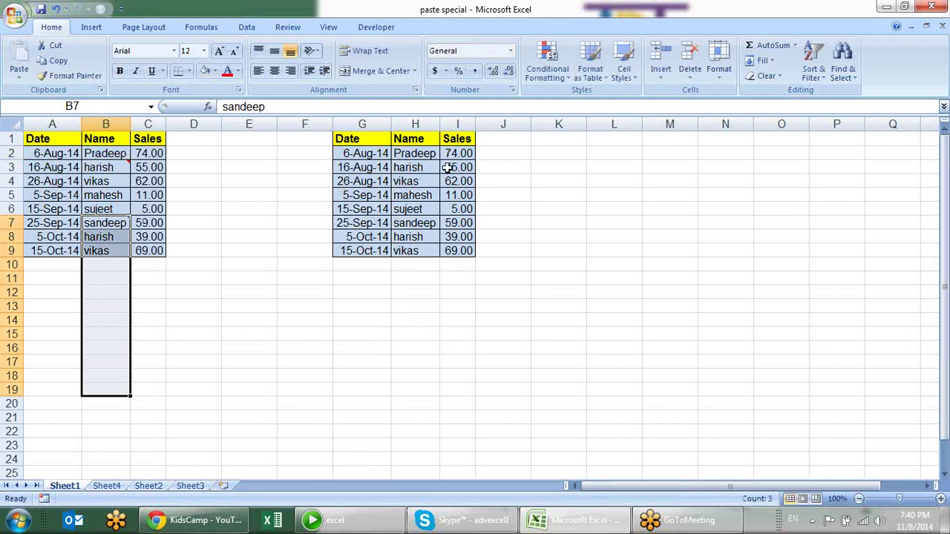
left_click(417, 157)
left_click(460, 153)
left_click(421, 154)
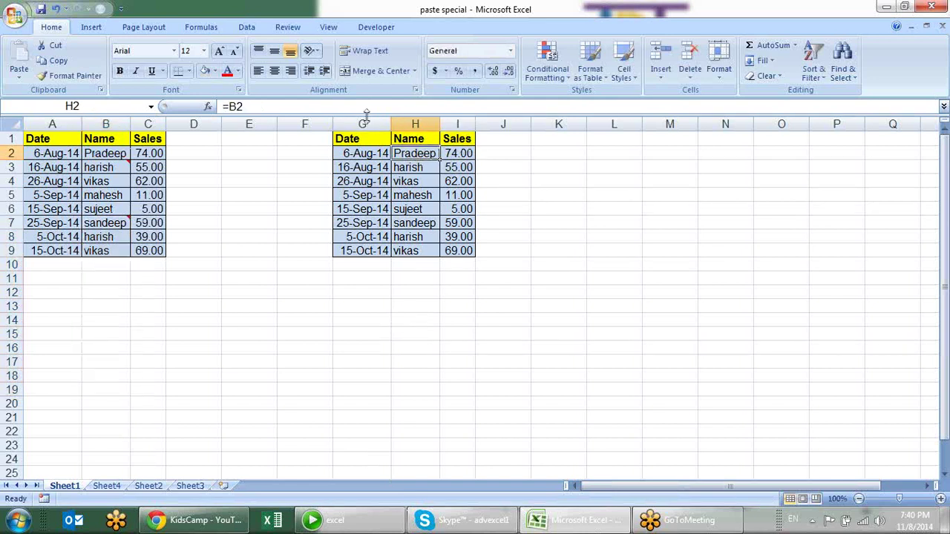
left_click_drag(365, 116, 459, 119)
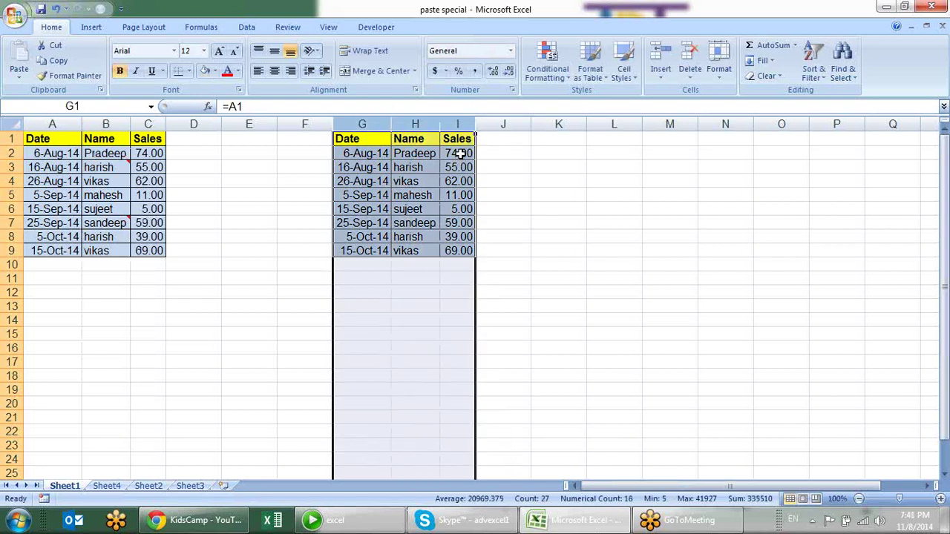
key("ctrl+z")
key("ctrl+z")
key("ctrl+z")
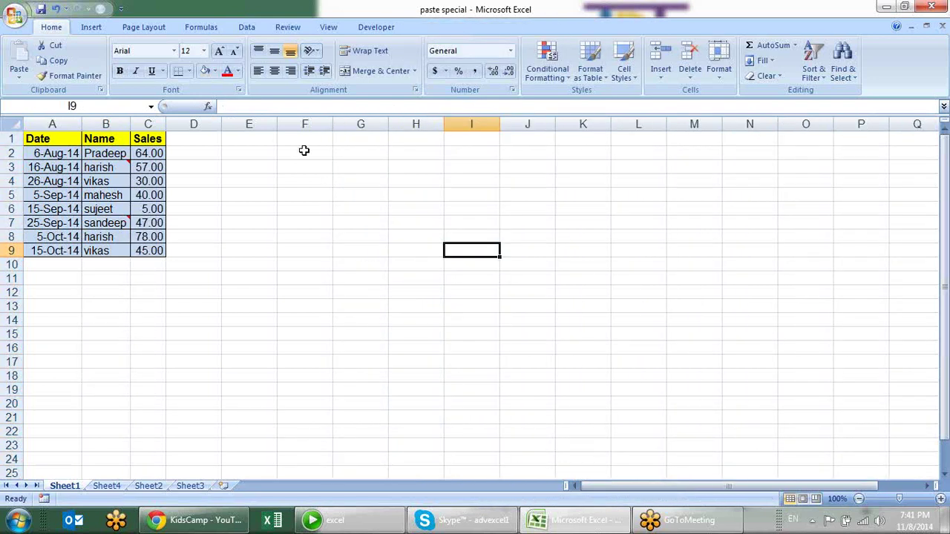
- Shade F1:G6 with a light grey fill and copy the A1:C9 sales table
left_click(304, 142)
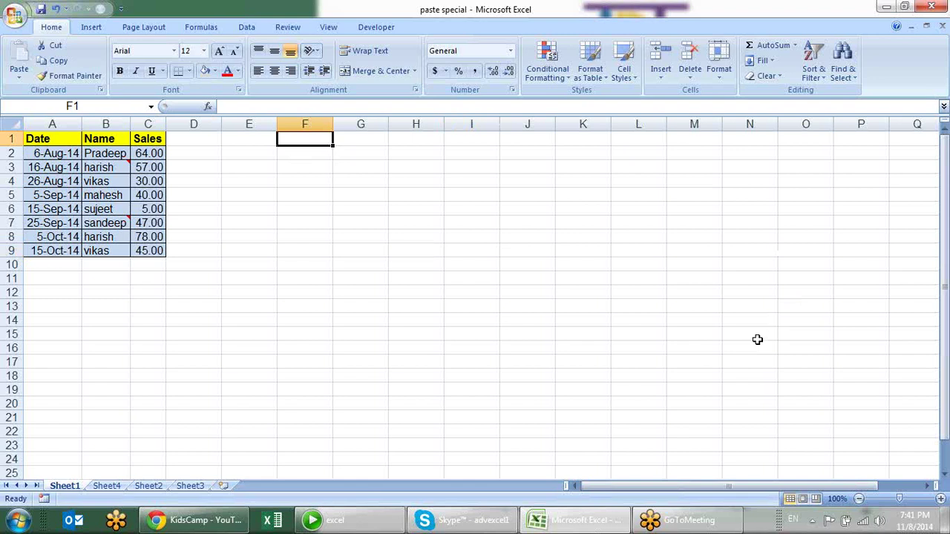
left_click_drag(304, 136, 383, 210)
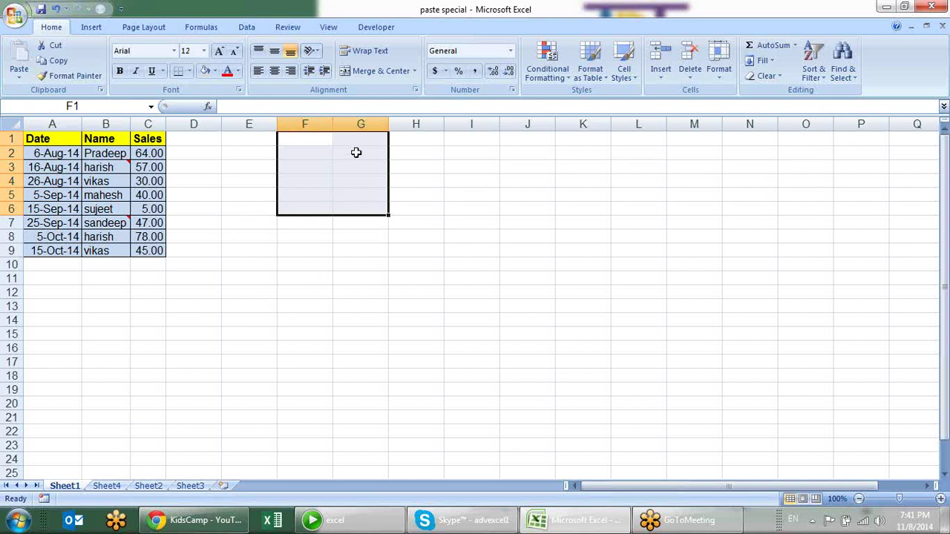
left_click(204, 71)
left_click(354, 304)
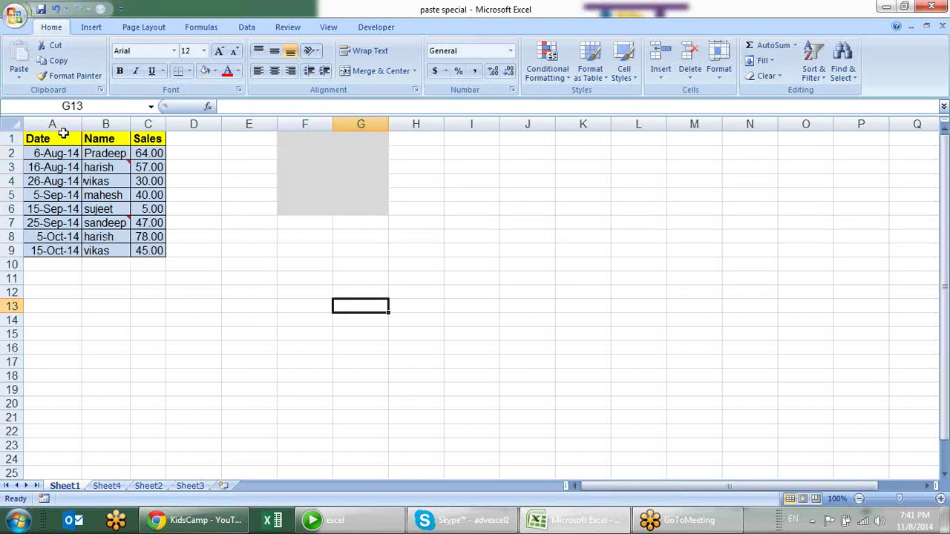
left_click_drag(63, 136, 150, 251)
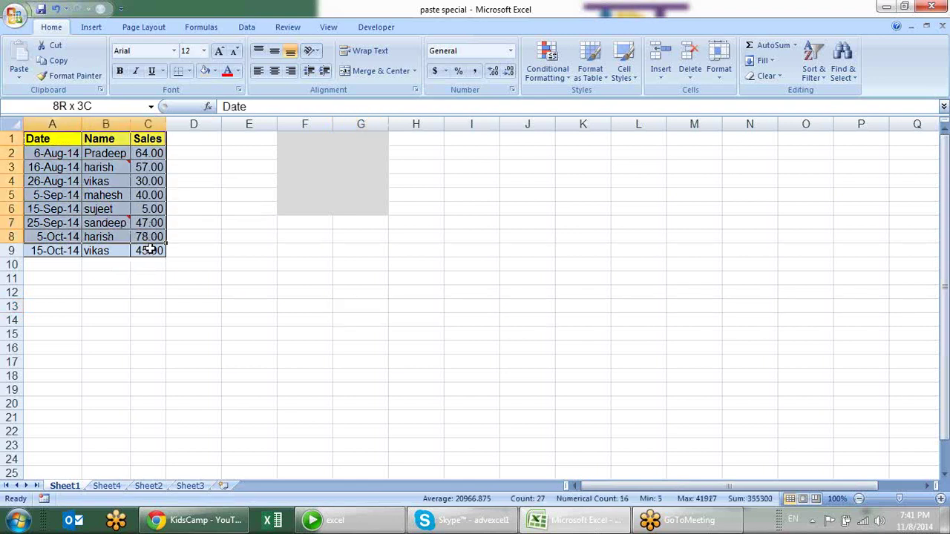
key("ctrl+c")
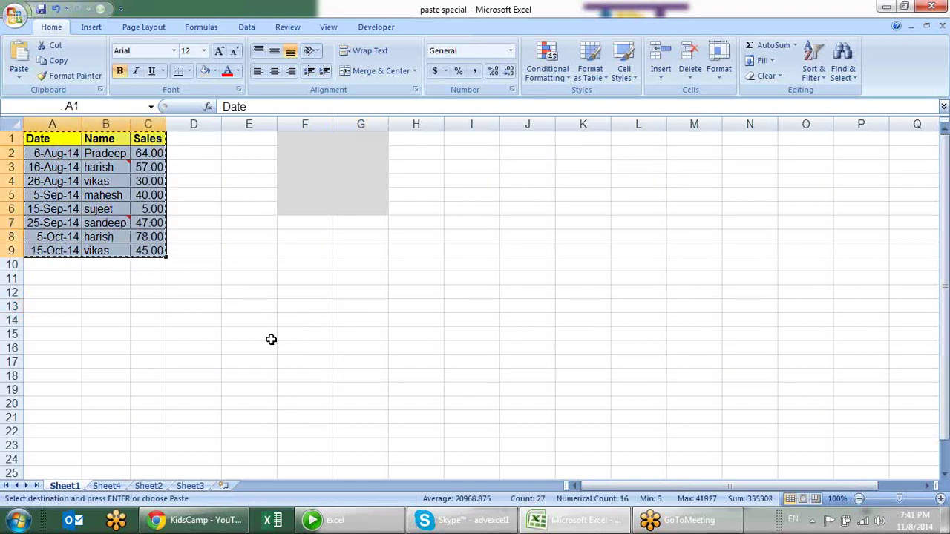
- Paste A1:C9 as a static picture, move it to column F, and shrink it to about F1:G8
left_click(19, 78)
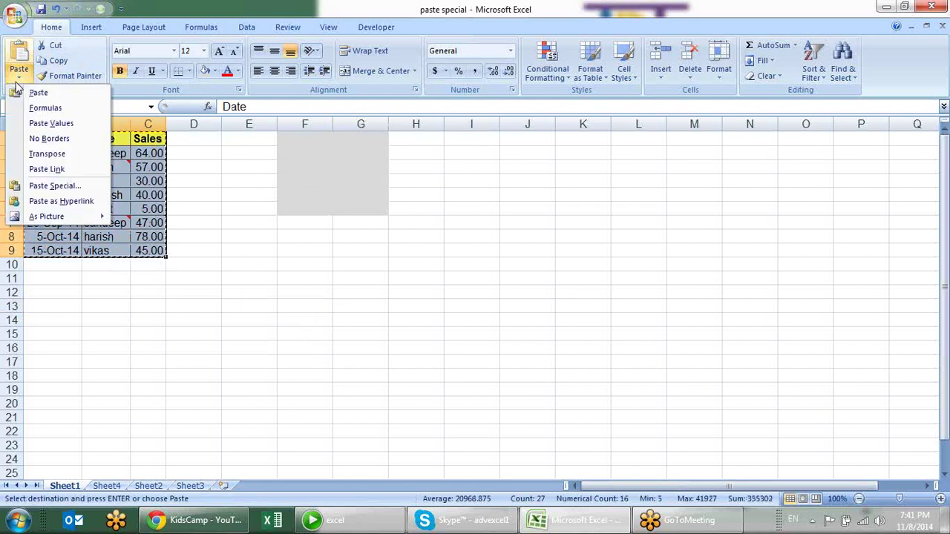
mouse_move(37, 218)
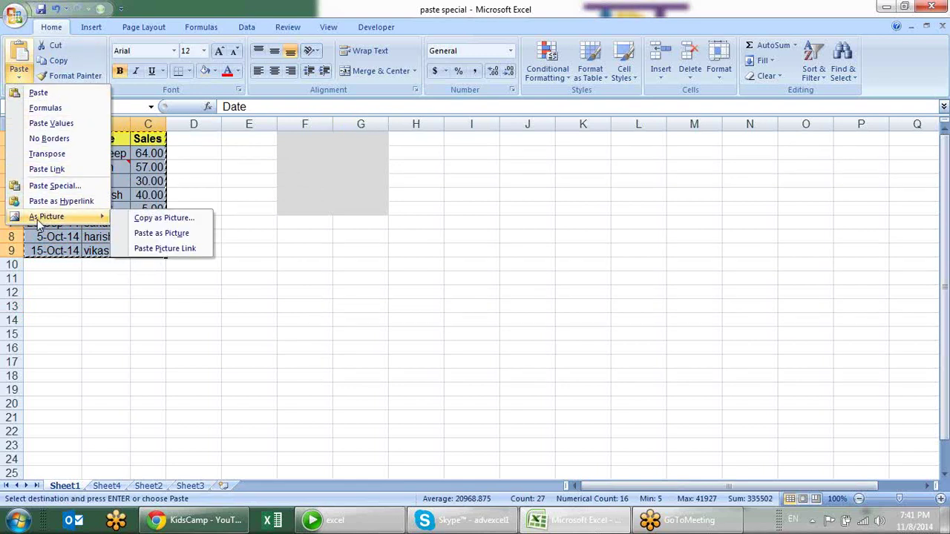
left_click(161, 233)
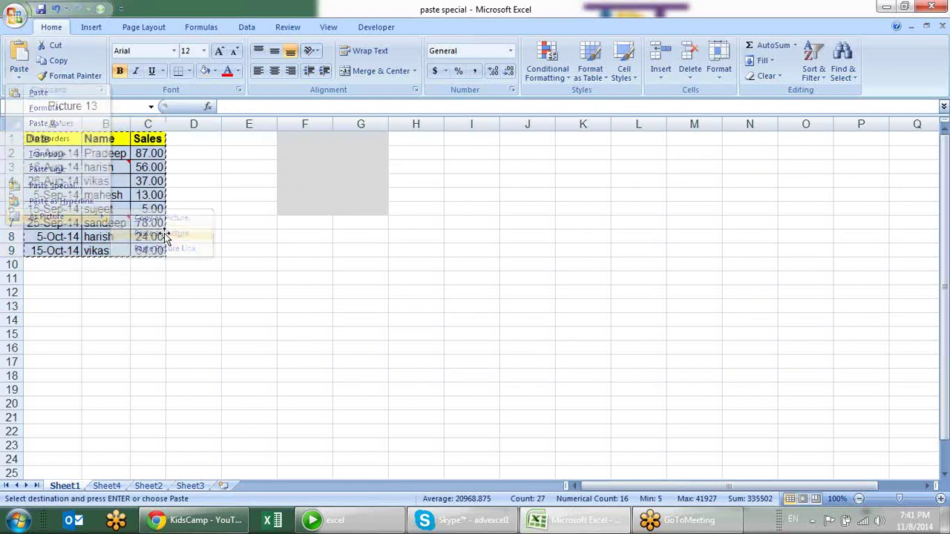
left_click_drag(126, 190, 386, 191)
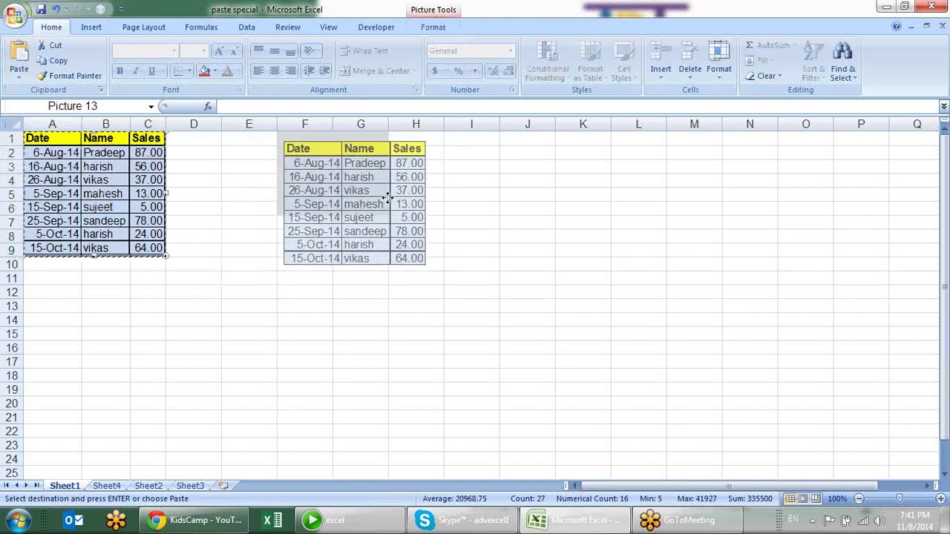
left_click_drag(426, 257, 389, 228)
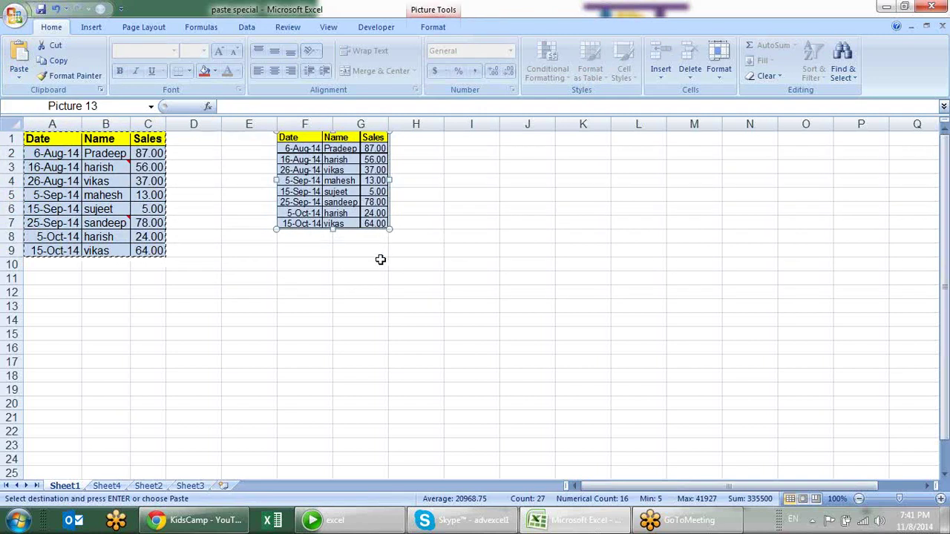
- Hide and reshow the sheet gridlines from the View tab, and delete the static picture
left_click(423, 233)
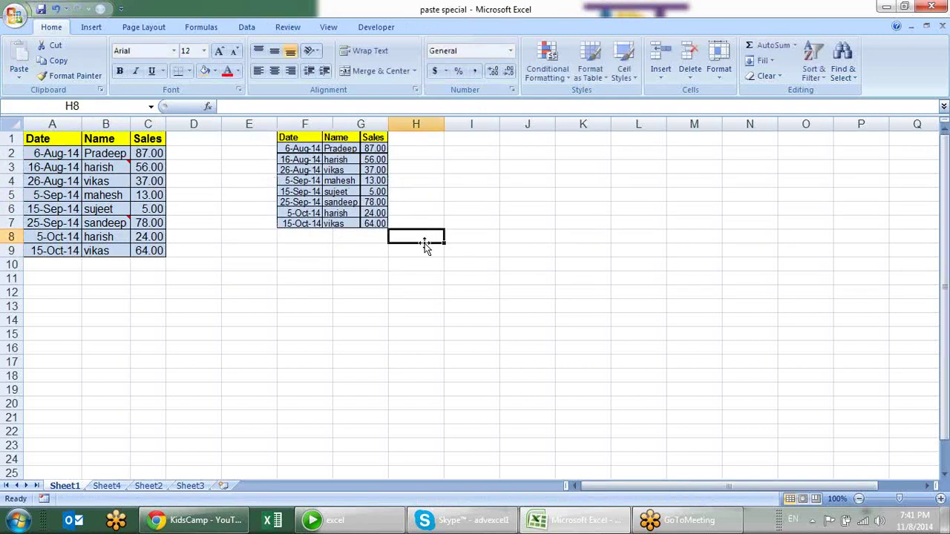
left_click(375, 221)
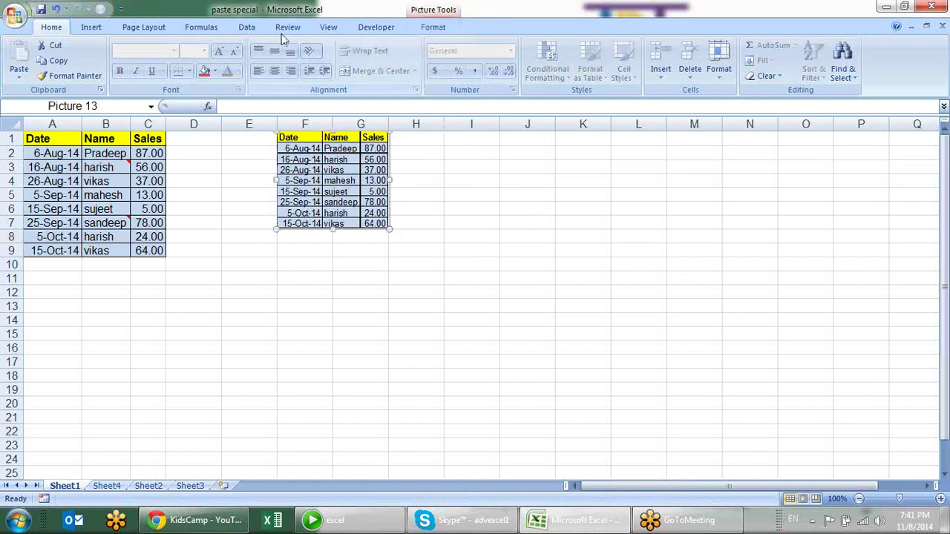
left_click(331, 29)
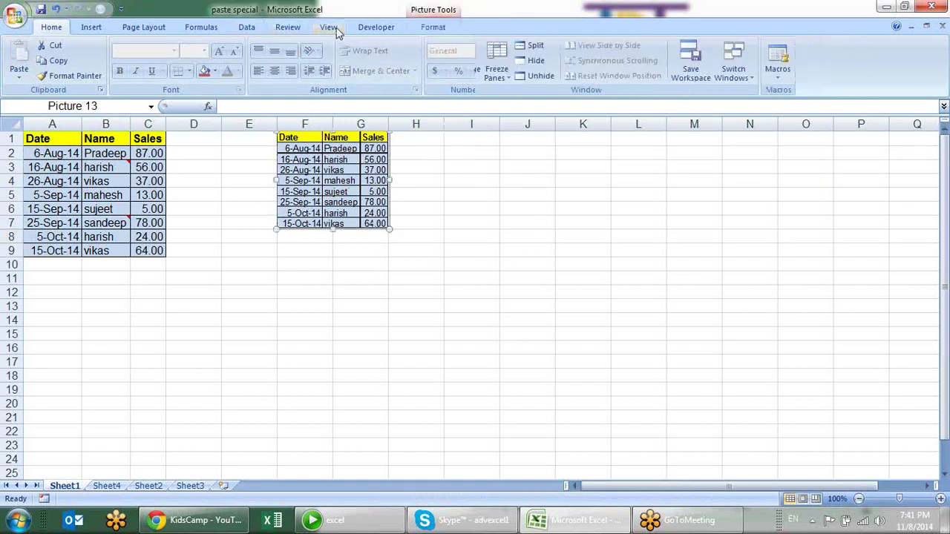
left_click(212, 61)
left_click(473, 291)
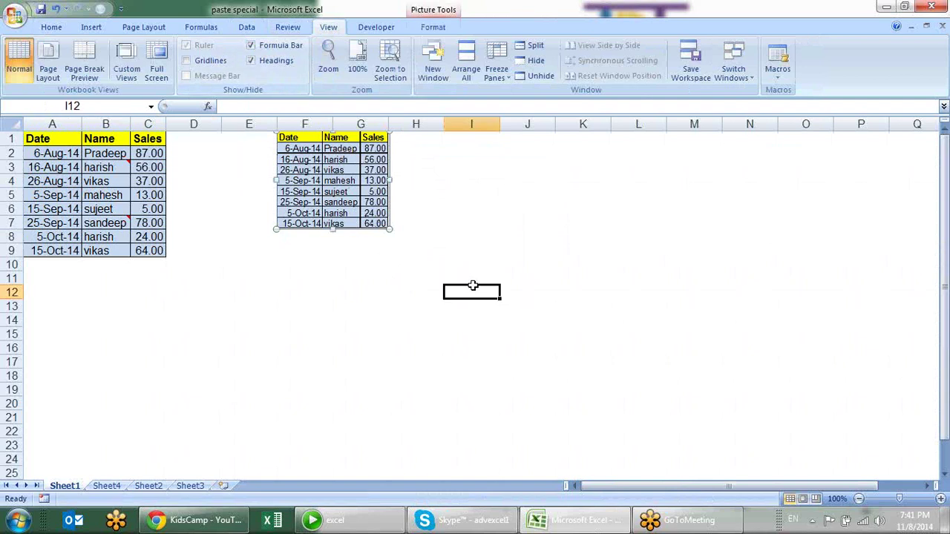
left_click(364, 208)
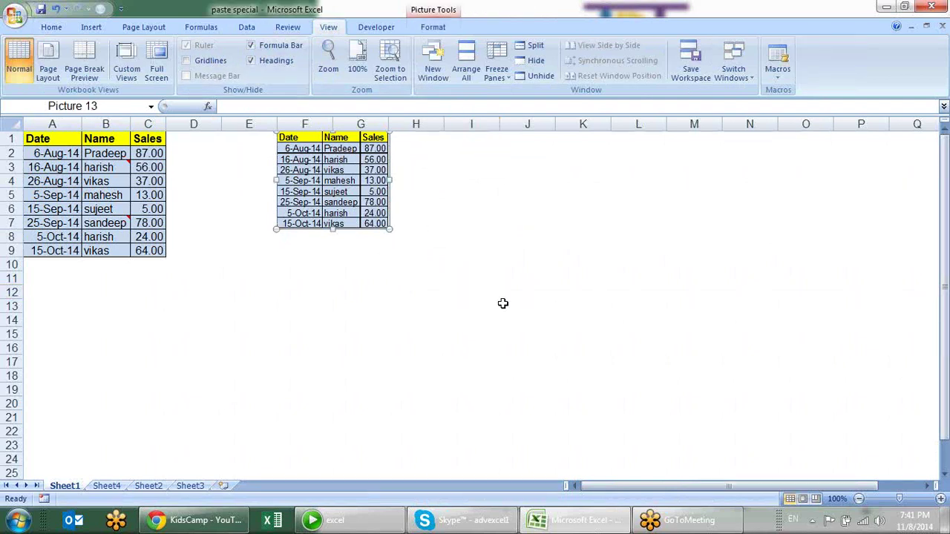
key("Escape")
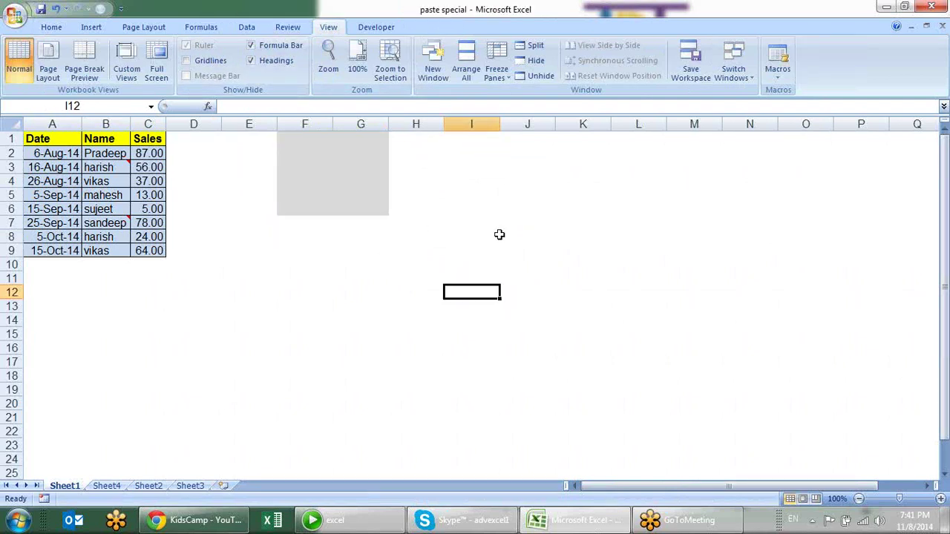
left_click(213, 61)
left_click(326, 234)
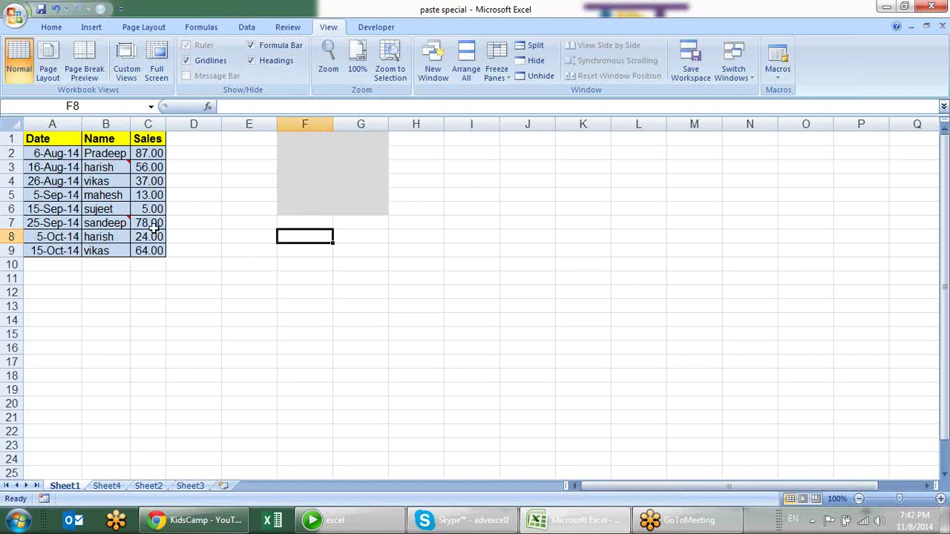
- Copy A1:C9 and paste it beside the table as a linked picture (Paste Picture Link)
left_click_drag(35, 138, 148, 245)
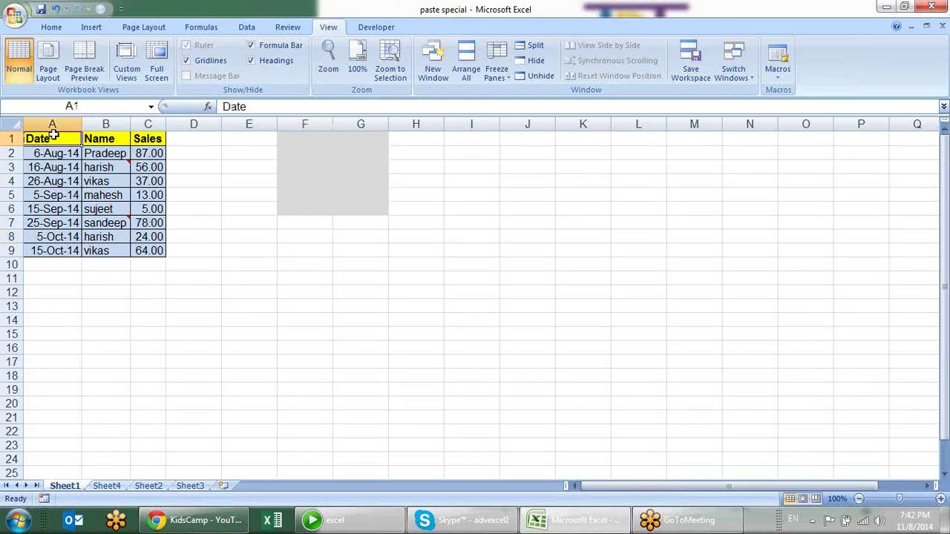
key("ctrl+c")
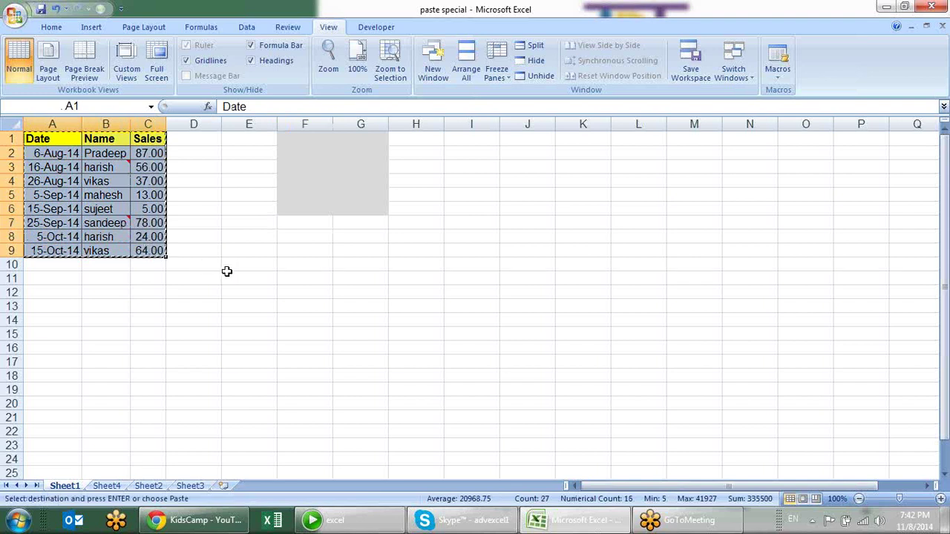
left_click(49, 27)
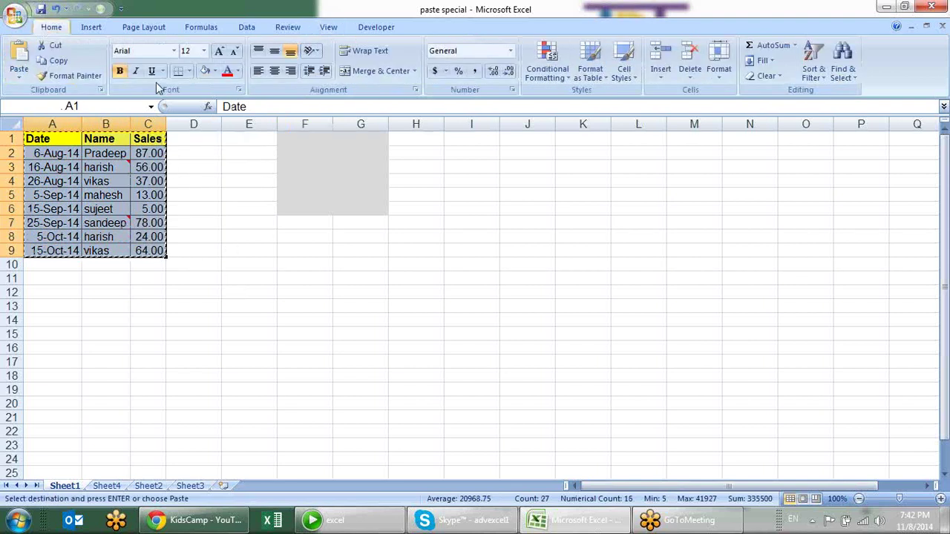
left_click(27, 78)
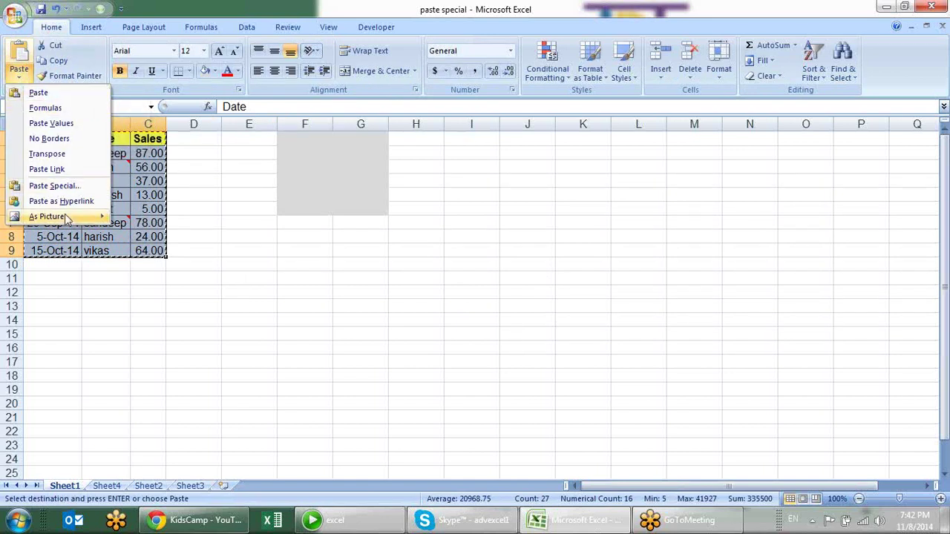
mouse_move(74, 216)
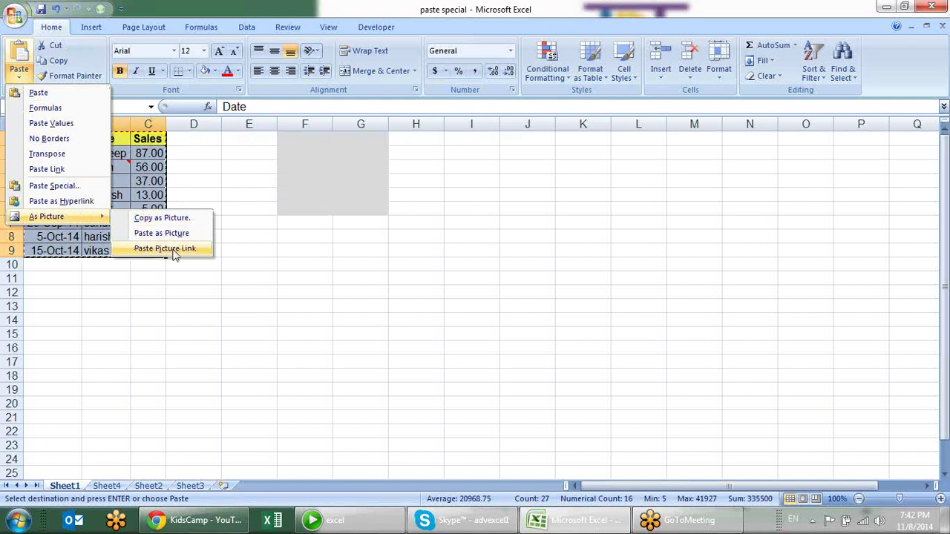
left_click(173, 251)
- Position the linked picture beside the table and enlarge it to roughly F1:K21
left_click_drag(366, 176, 366, 174)
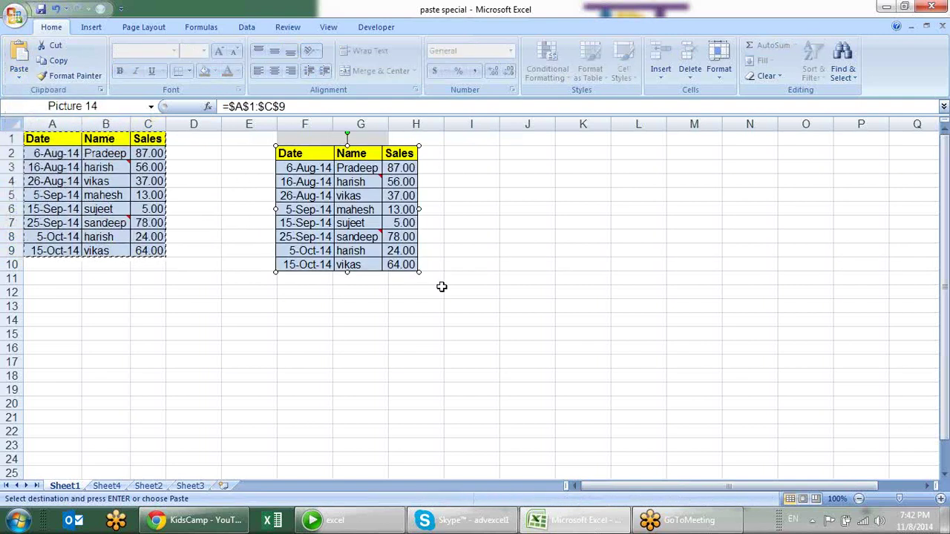
mouse_move(419, 272)
left_mouse_down()
mouse_move(620, 369)
mouse_move(604, 354)
left_mouse_up()
key("Escape")
- Change B2 to sandeep, check that the linked picture updates, and select rows 4–7
left_click(113, 153)
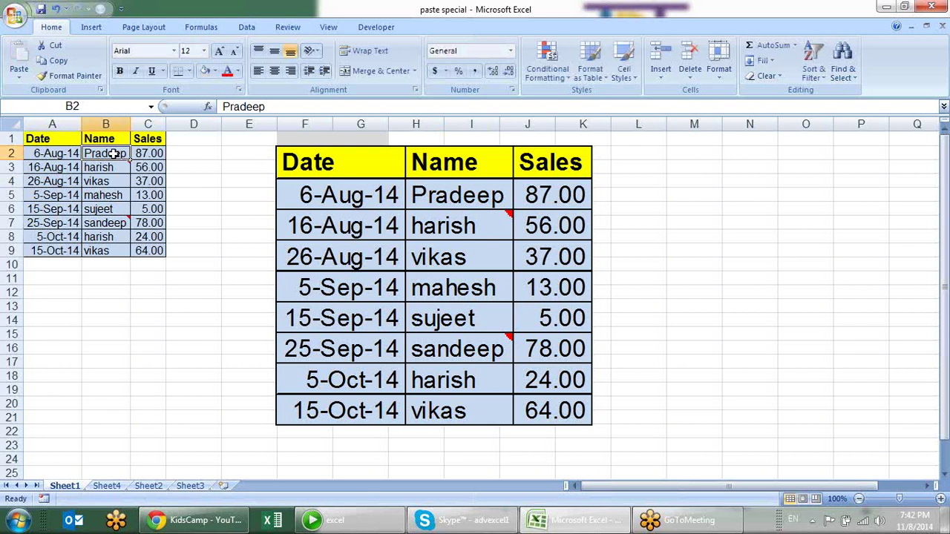
type("sand")
key("Return")
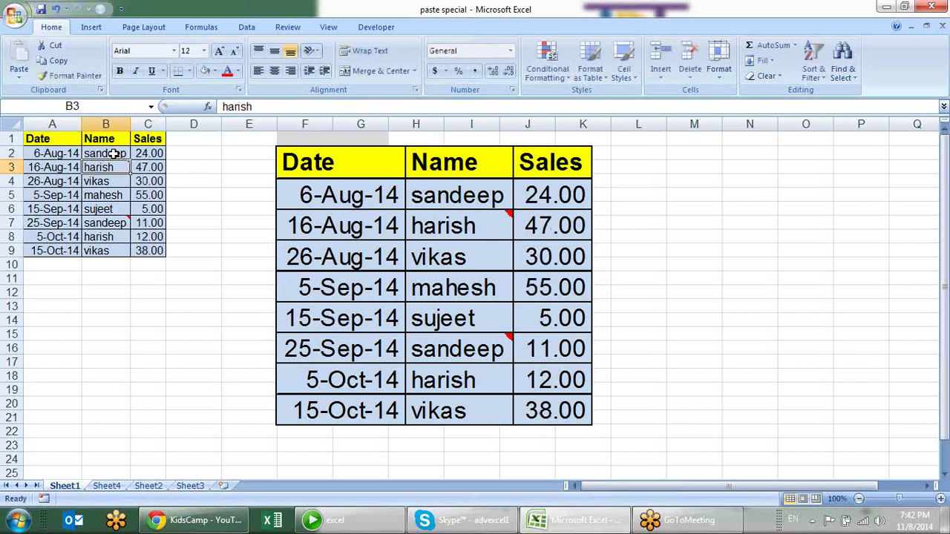
left_click(487, 217)
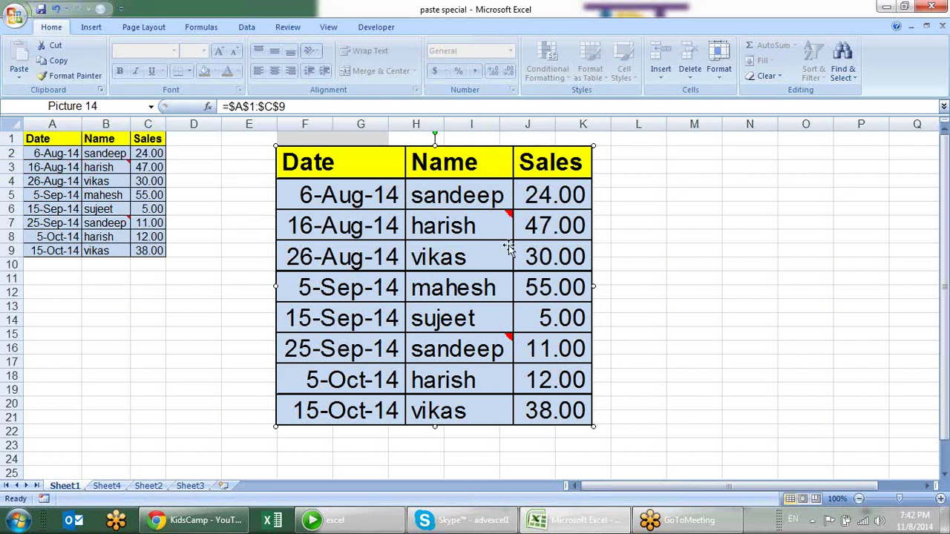
mouse_move(70, 183)
left_mouse_down()
mouse_move(119, 214)
mouse_move(119, 224)
left_mouse_up()
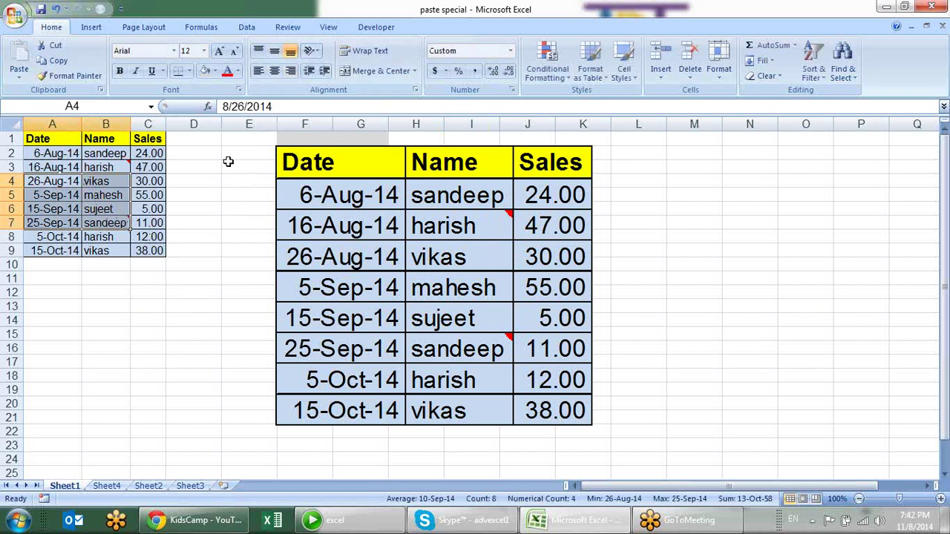
- Fill rows 4–7 orange and shrink the linked picture that mirrors them
left_click(215, 72)
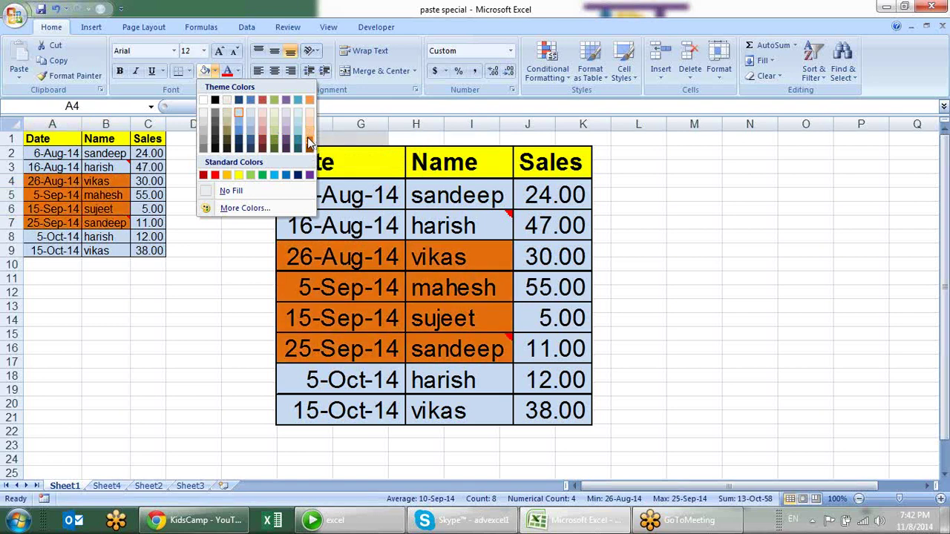
left_click(308, 143)
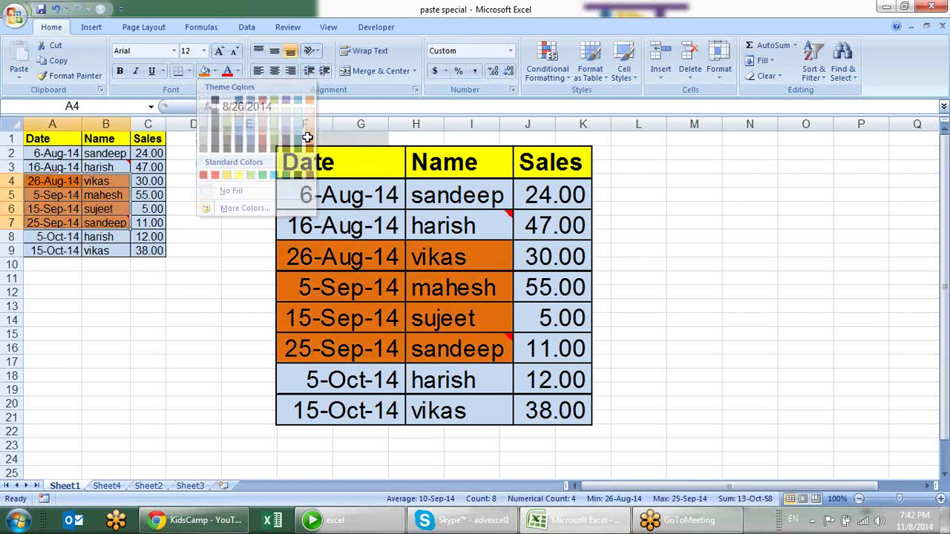
left_click(331, 178)
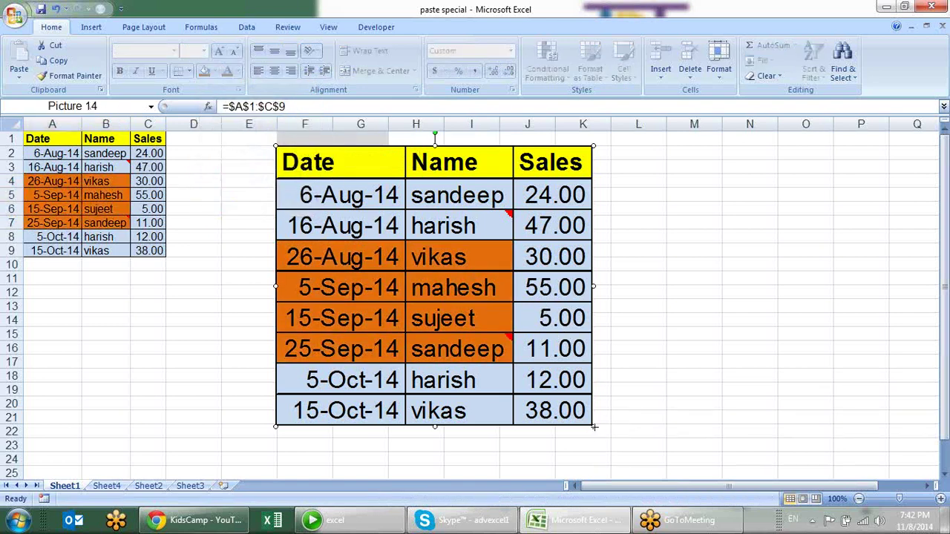
left_click_drag(594, 427, 527, 367)
left_click(603, 303)
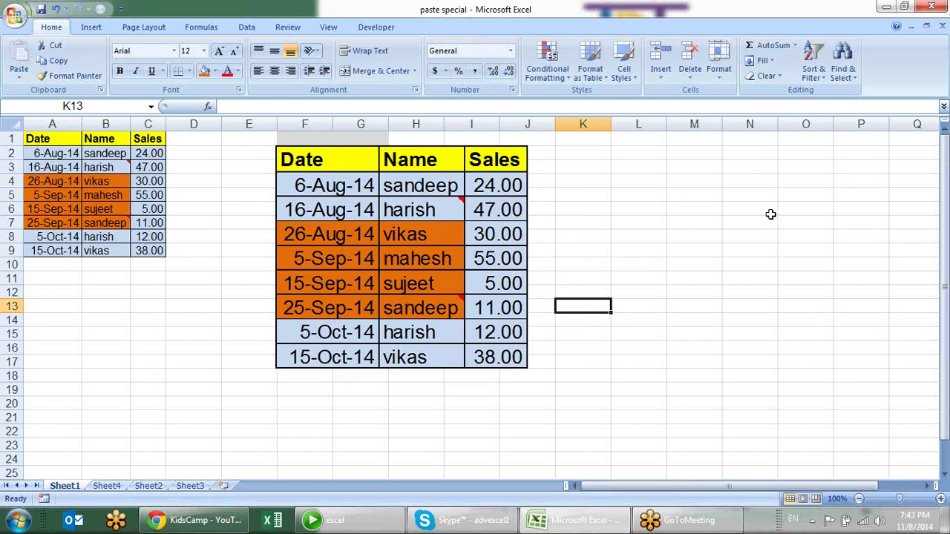
- Reselect the linked picture and open the Excel Options window
left_click(671, 238)
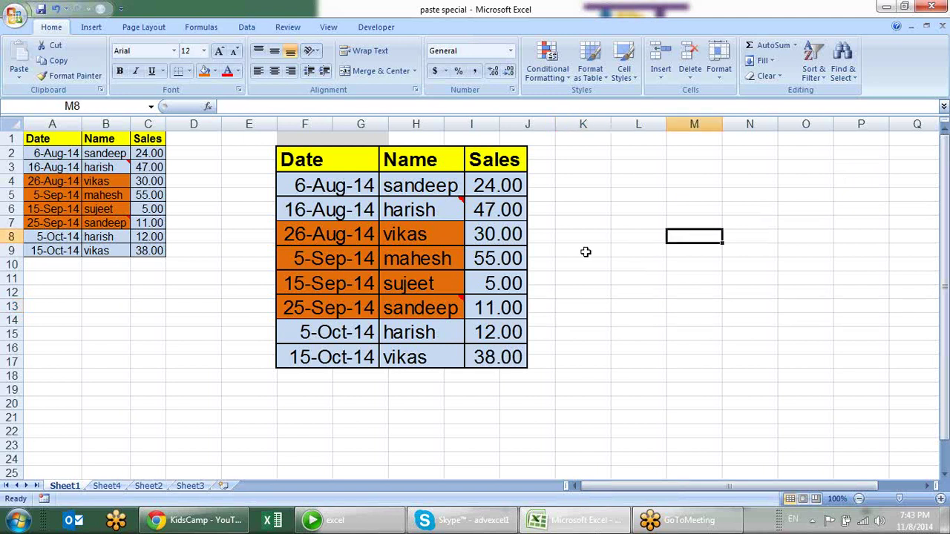
left_click(511, 256)
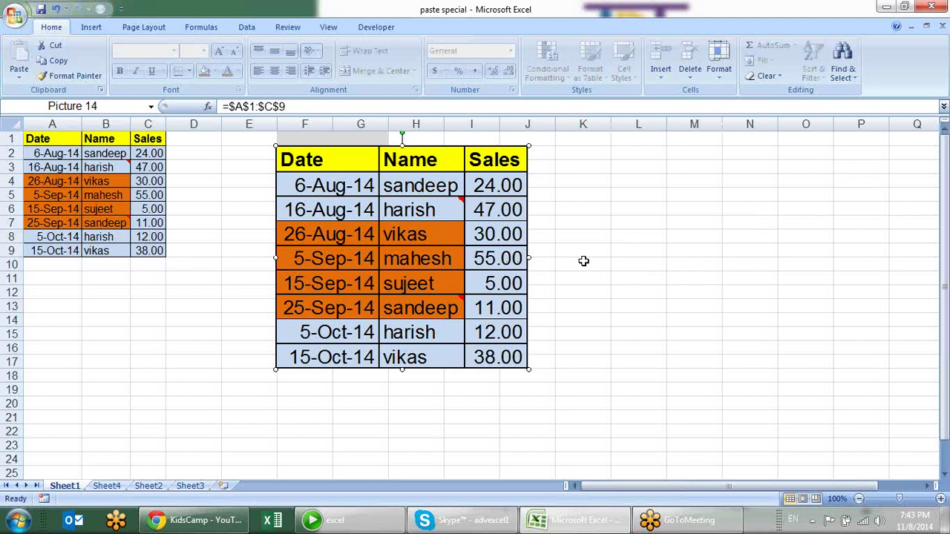
left_click(16, 17)
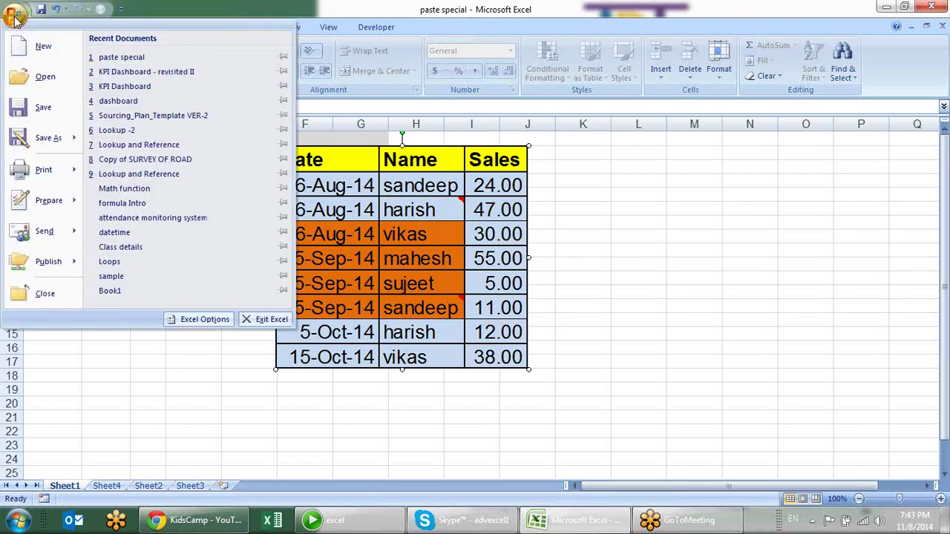
left_click(205, 320)
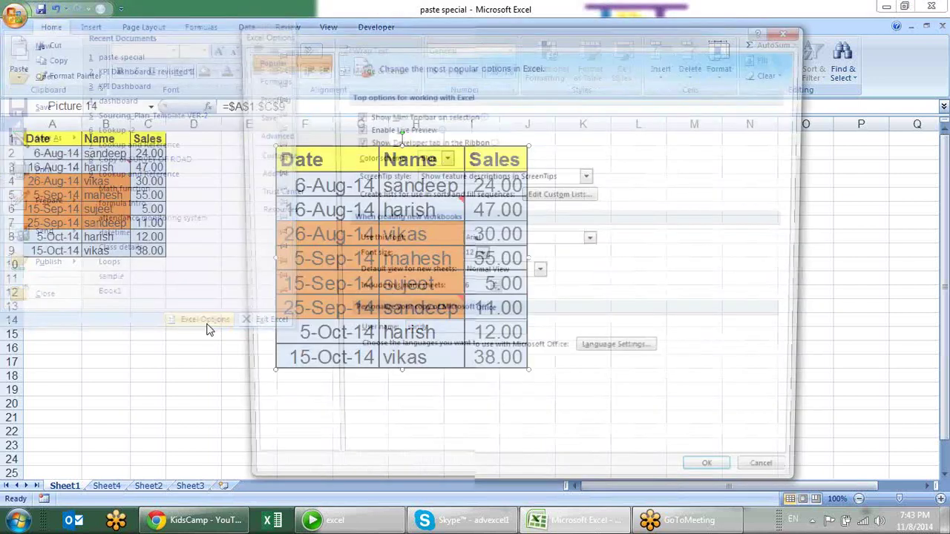